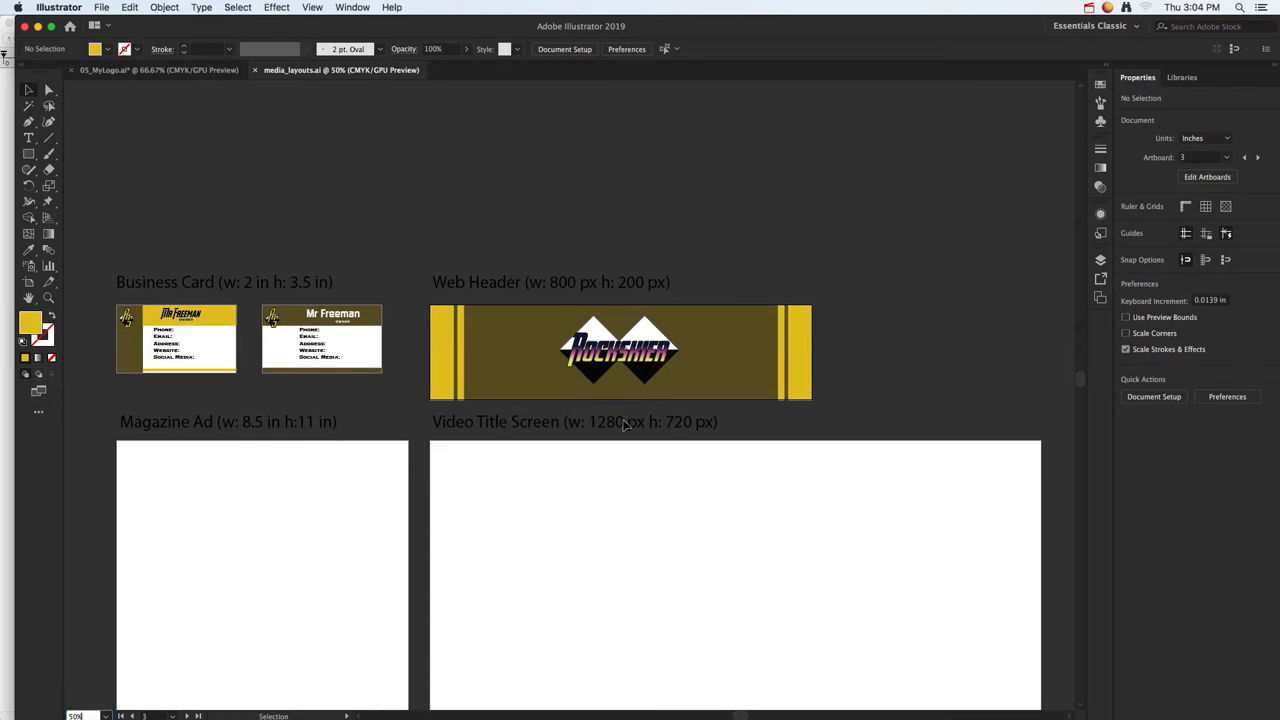
Place a copy of the web header's background, stripes and logo in the middle of the Video Title Screen artboard
scroll(624, 424, down, 1)
scroll(624, 424, up, 1)
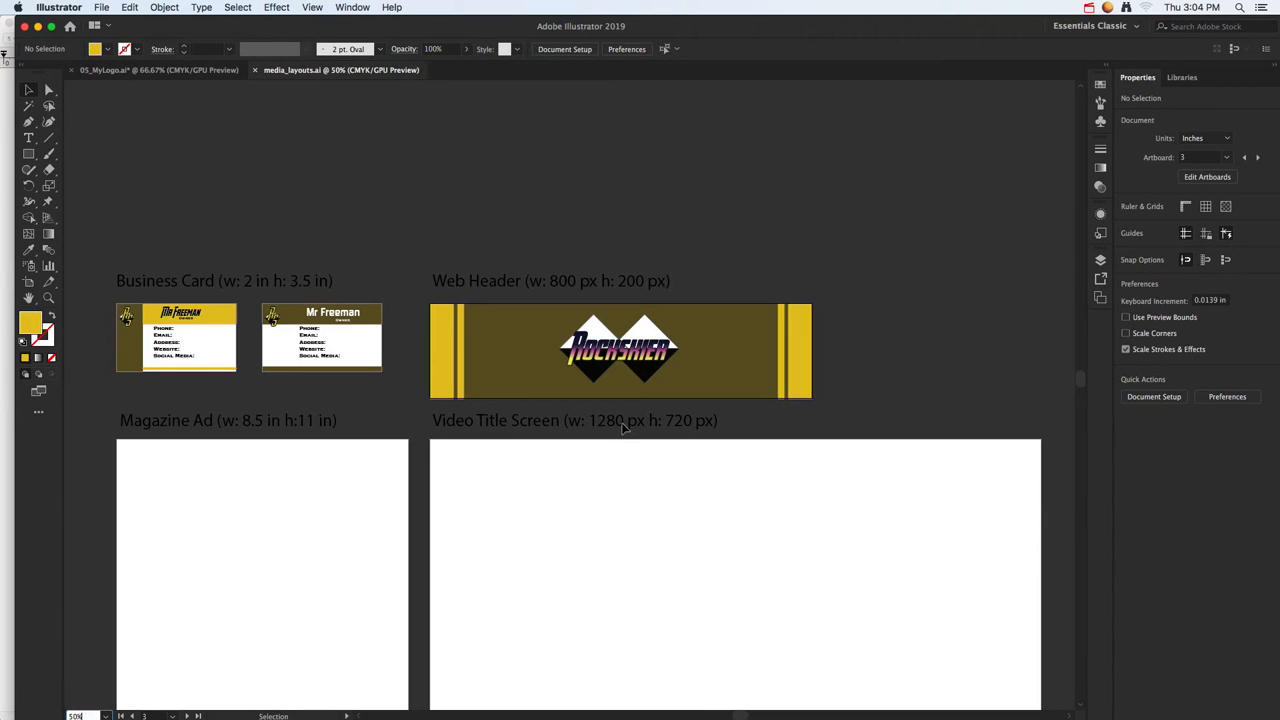
drag(671, 485, 595, 366)
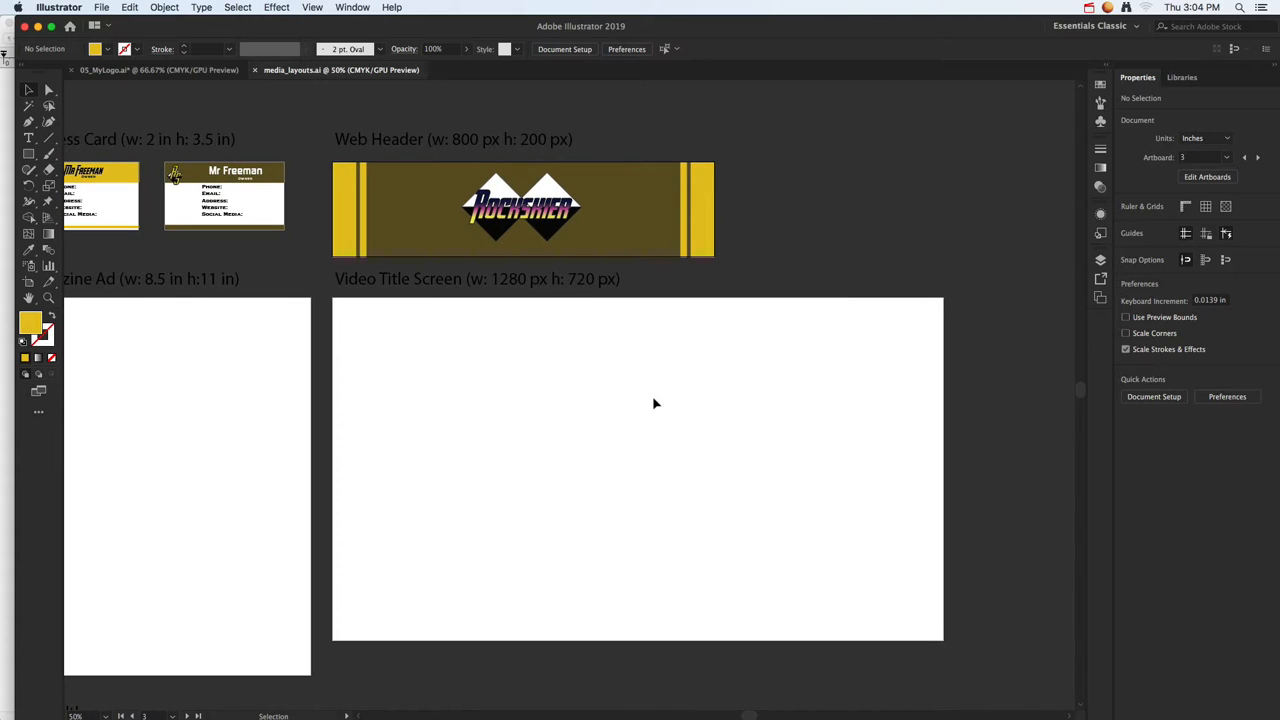
click(530, 220)
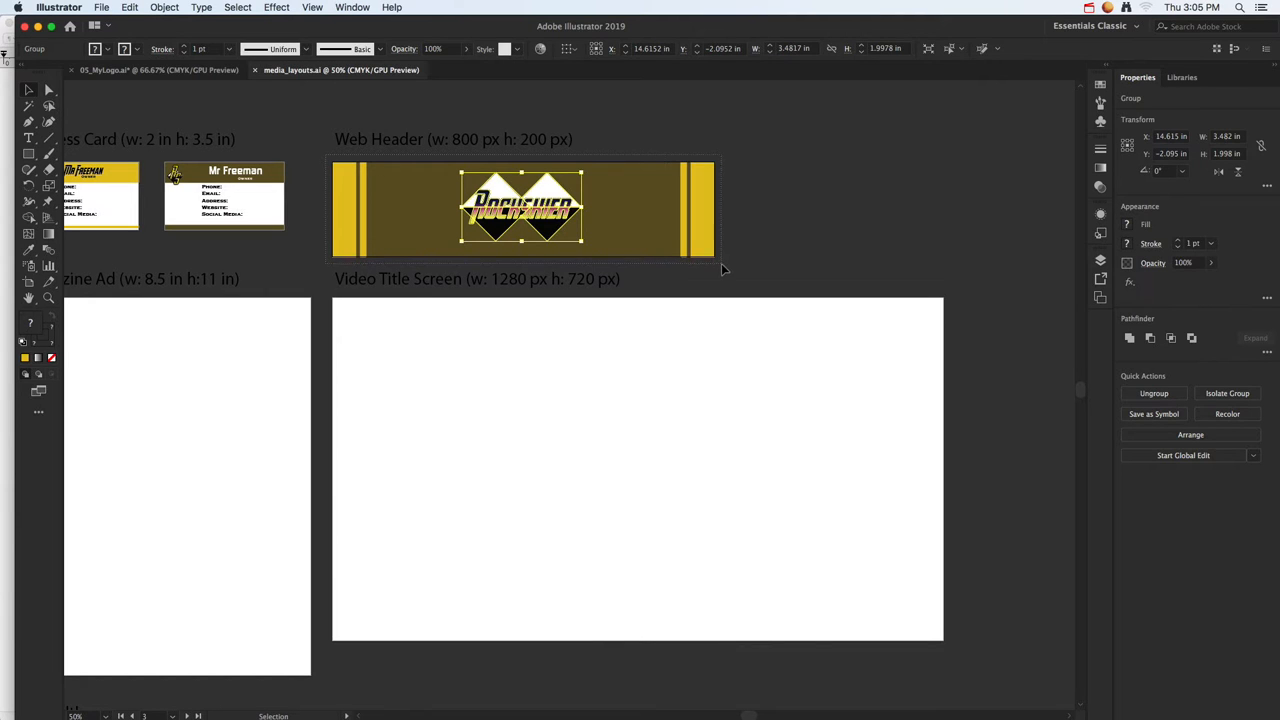
shift+click(658, 238)
drag(625, 232, 686, 326)
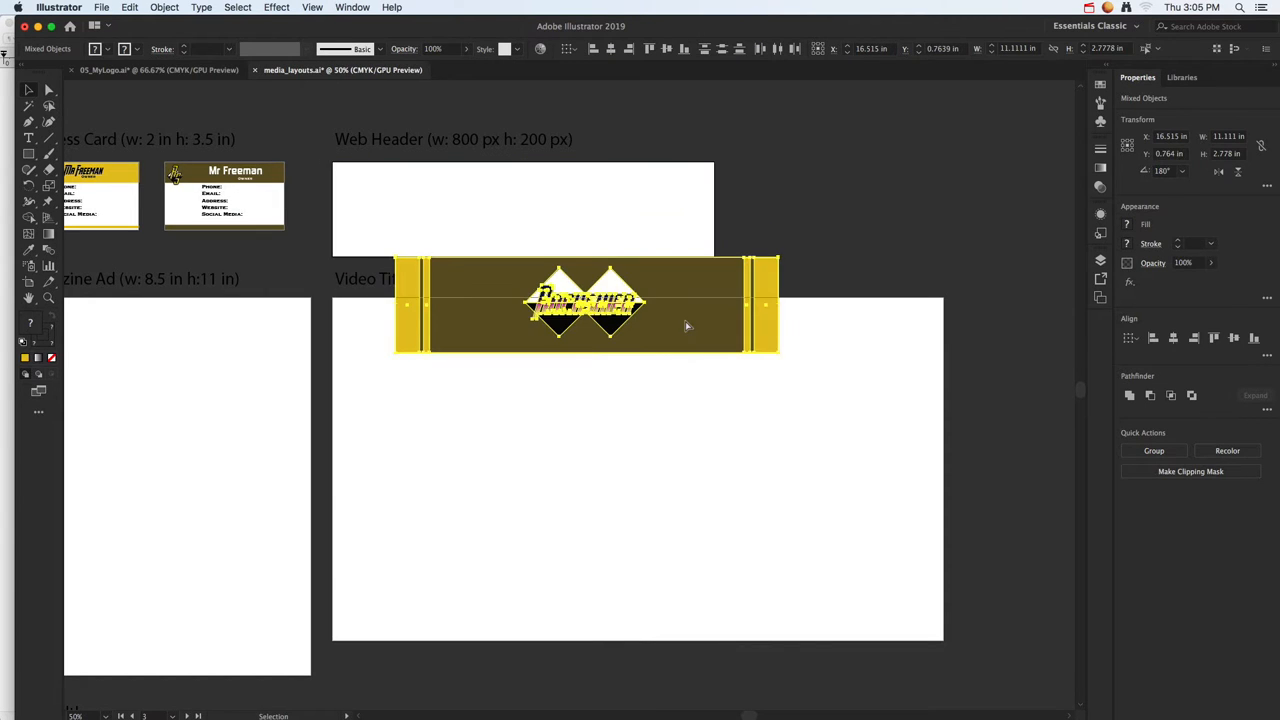
key(super+z)
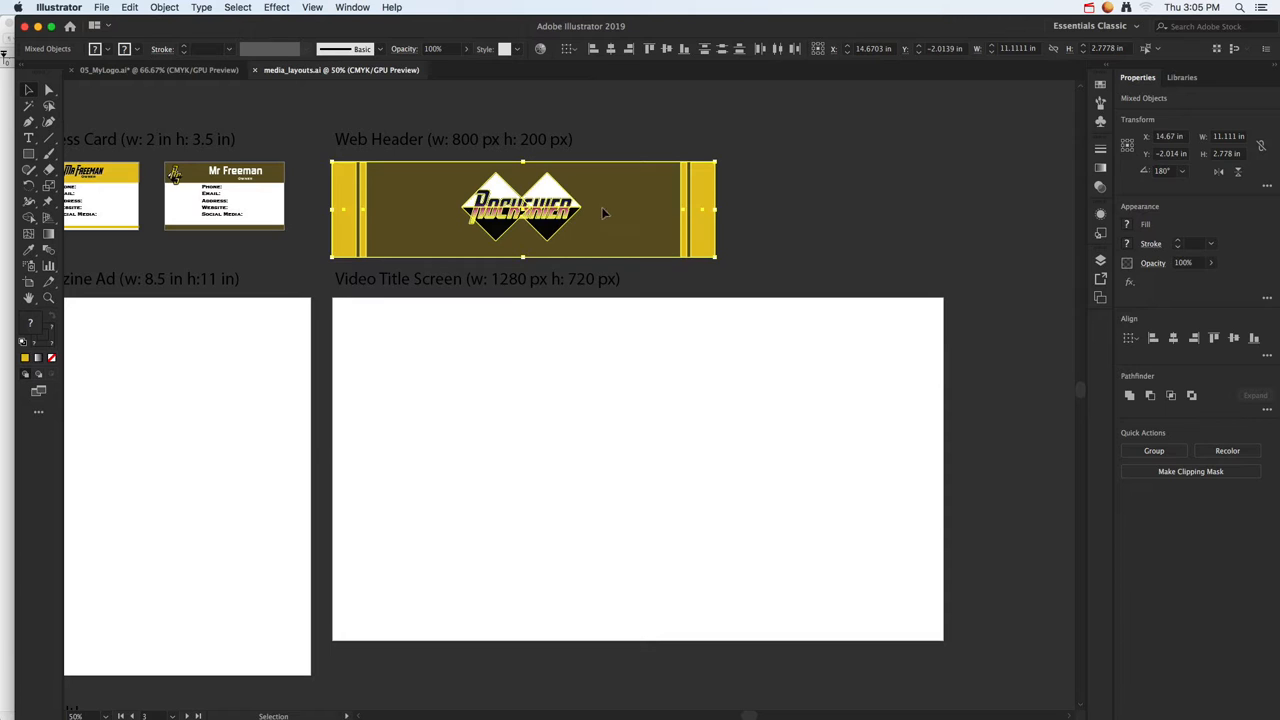
drag(603, 212, 704, 460)
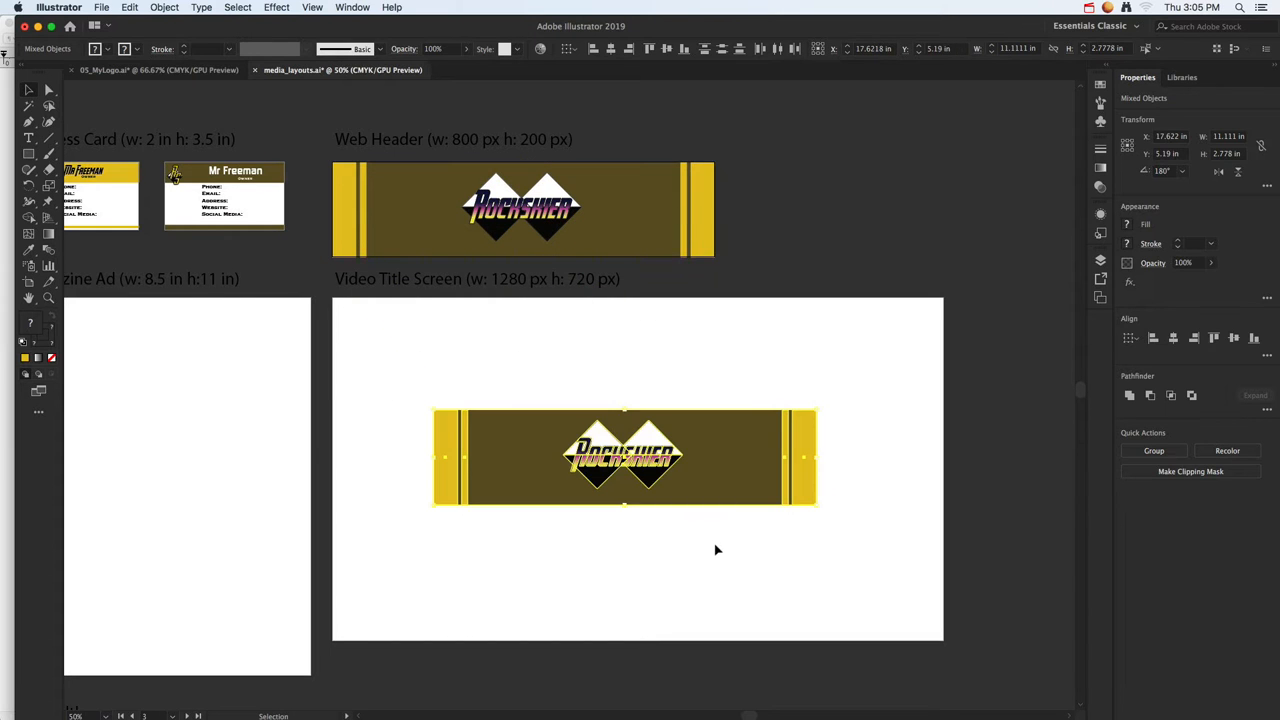
Stretch the copied background and stripes, without the logo, to about 17.7 by 10 in to fill the Video Title Screen artboard
shift+click(655, 458)
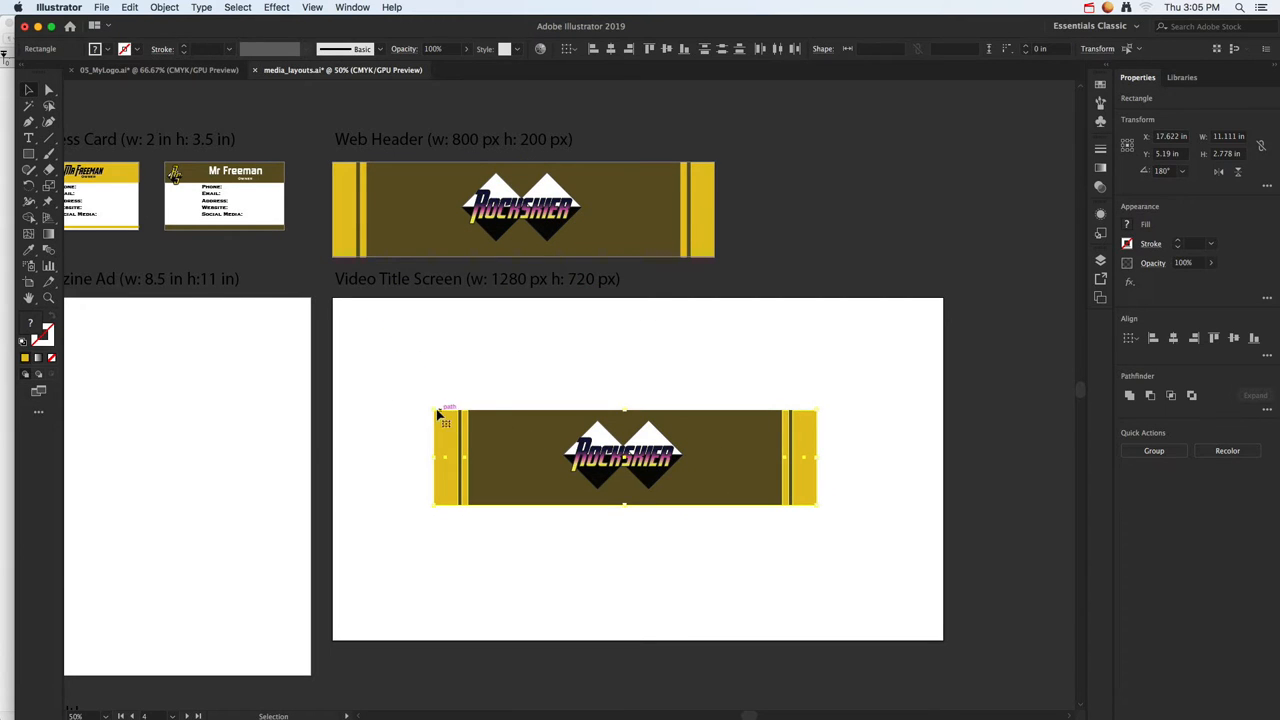
drag(437, 414, 334, 298)
drag(816, 505, 944, 640)
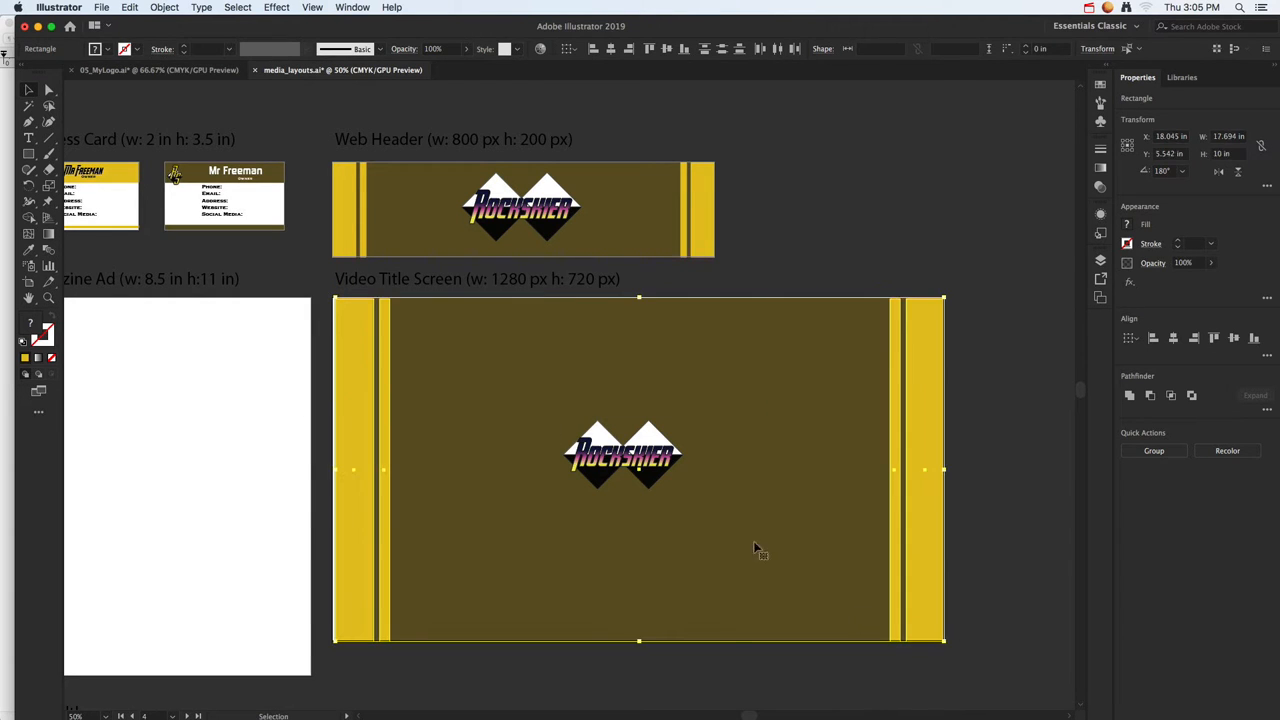
click(718, 656)
Enlarge the Video Title Screen logo proportionally to about 7.4 by 4.2 in and reposition it near the artboard's centre
click(674, 480)
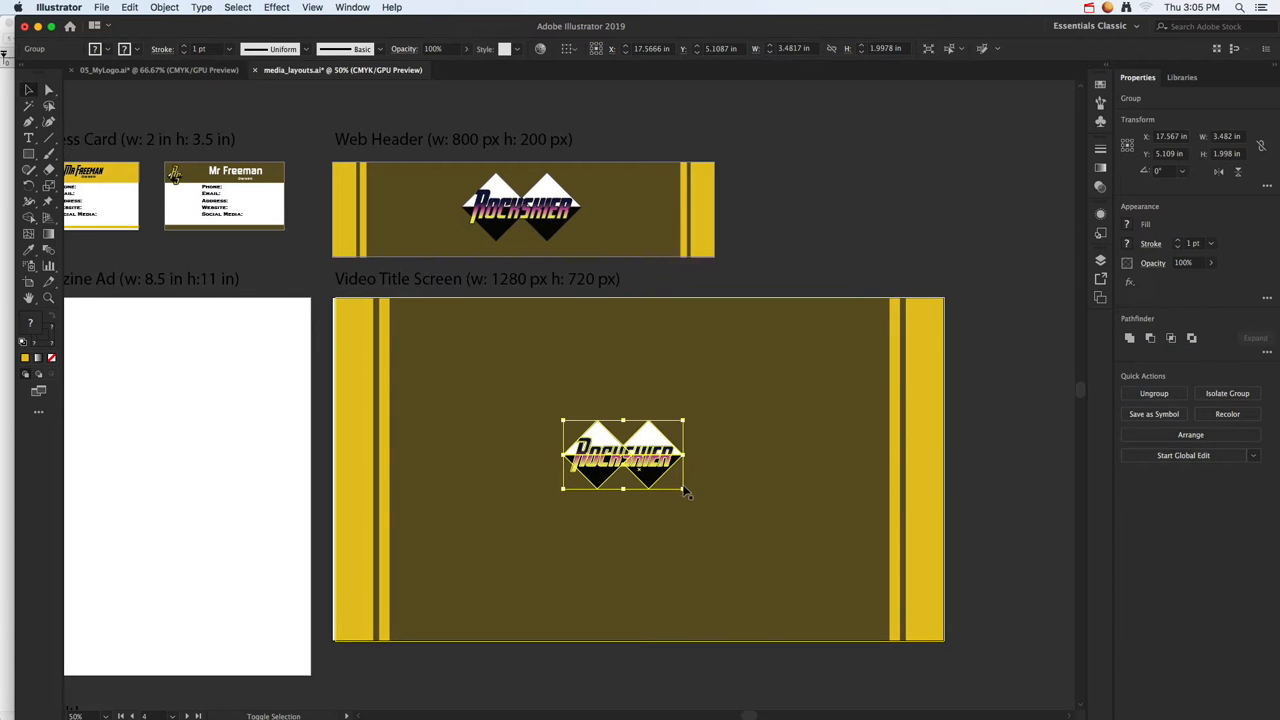
drag(686, 492, 818, 566)
drag(755, 502, 618, 459)
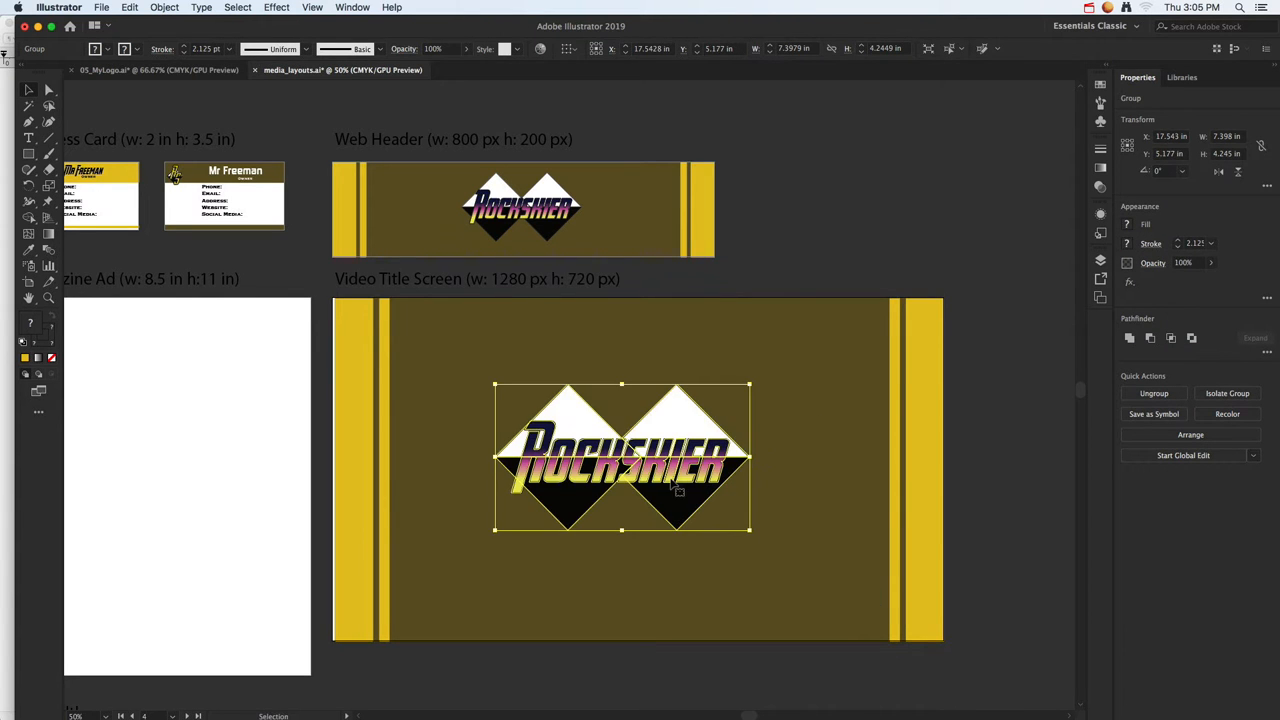
click(875, 208)
Rotate the Video Title Screen's two left stripes 90° and place them along the artboard's bottom edge, starting at its left corner
click(379, 488)
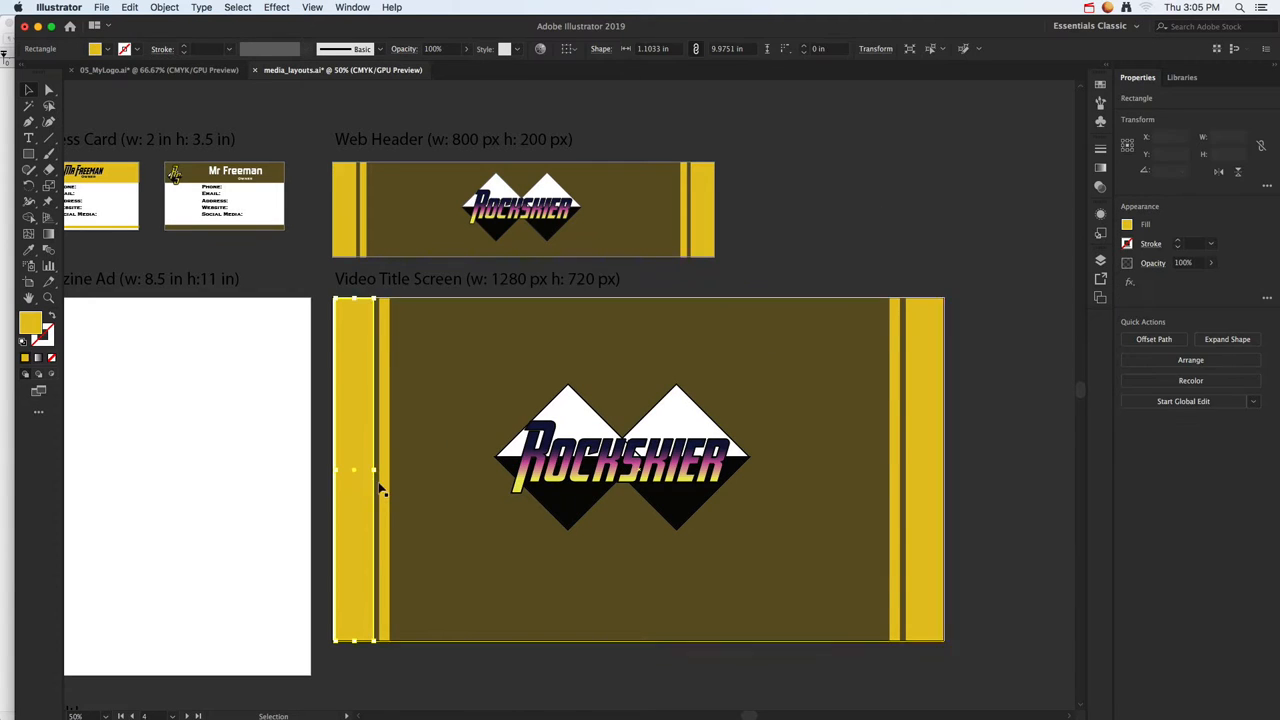
shift+click(386, 490)
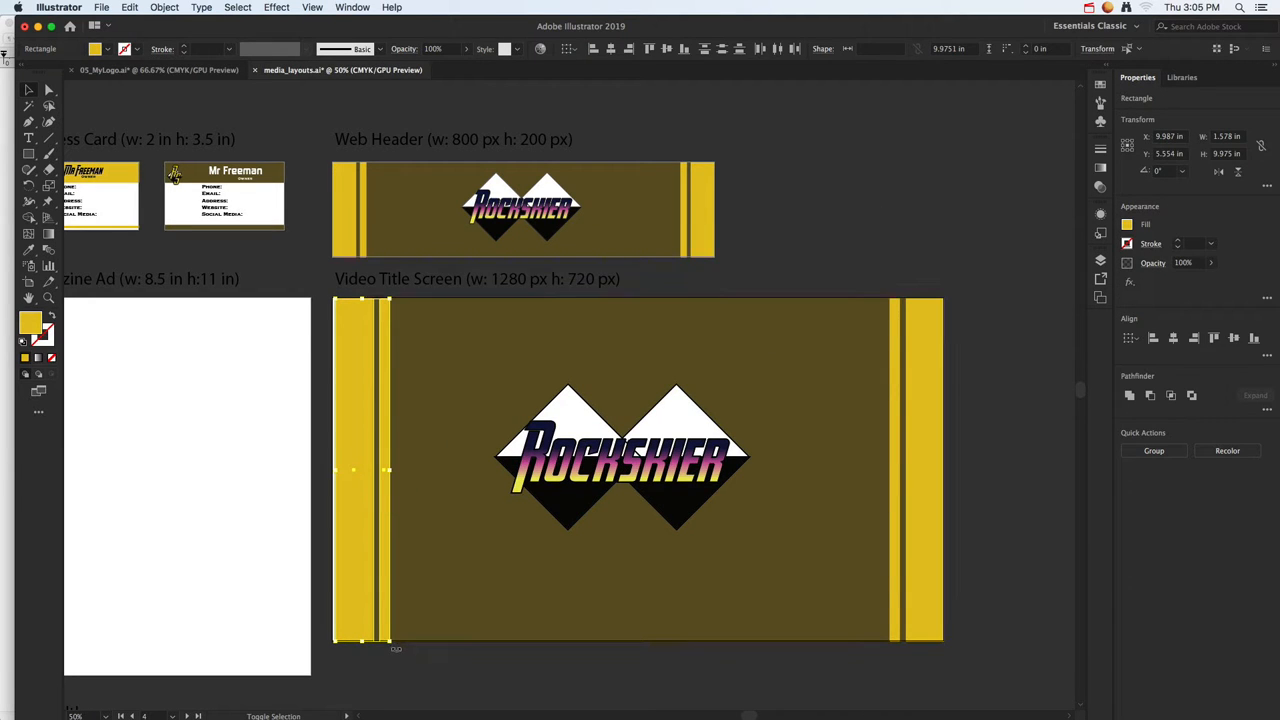
drag(397, 645, 545, 450)
drag(414, 486, 571, 626)
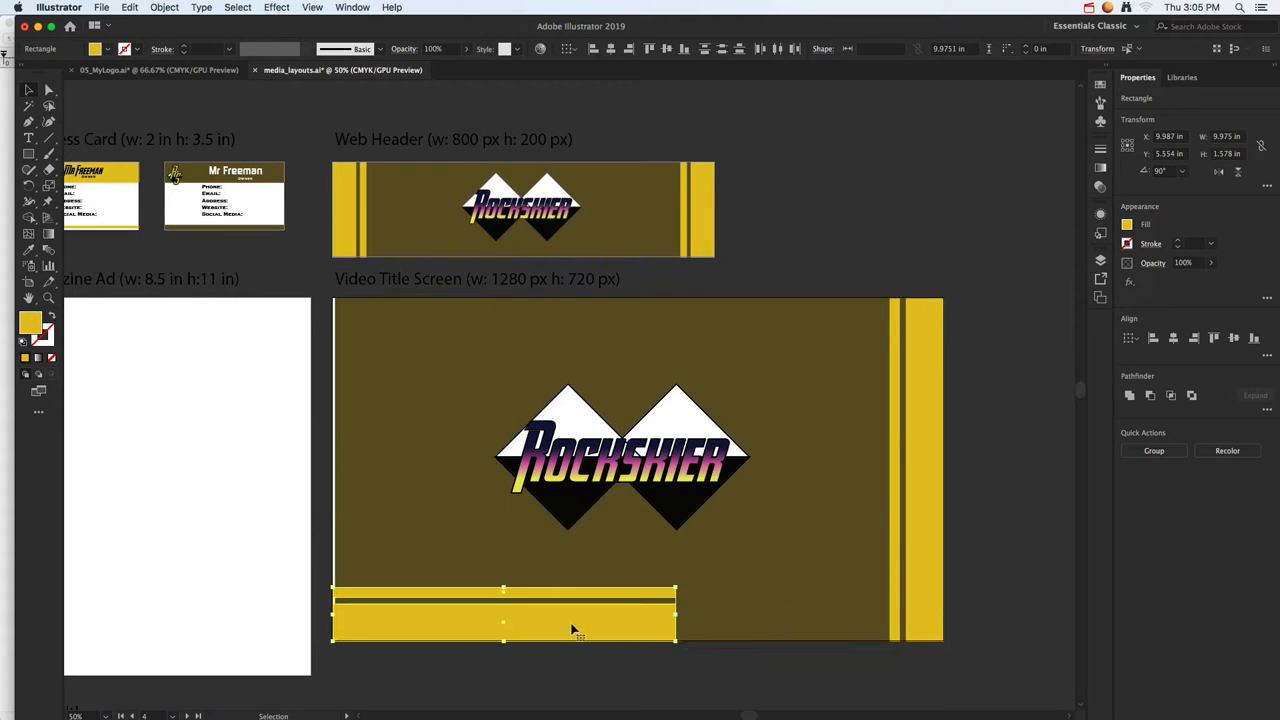
Delete the two vertical stripes on the title screen's right side and extend the background to the artboard's left edge
click(922, 530)
key(Delete)
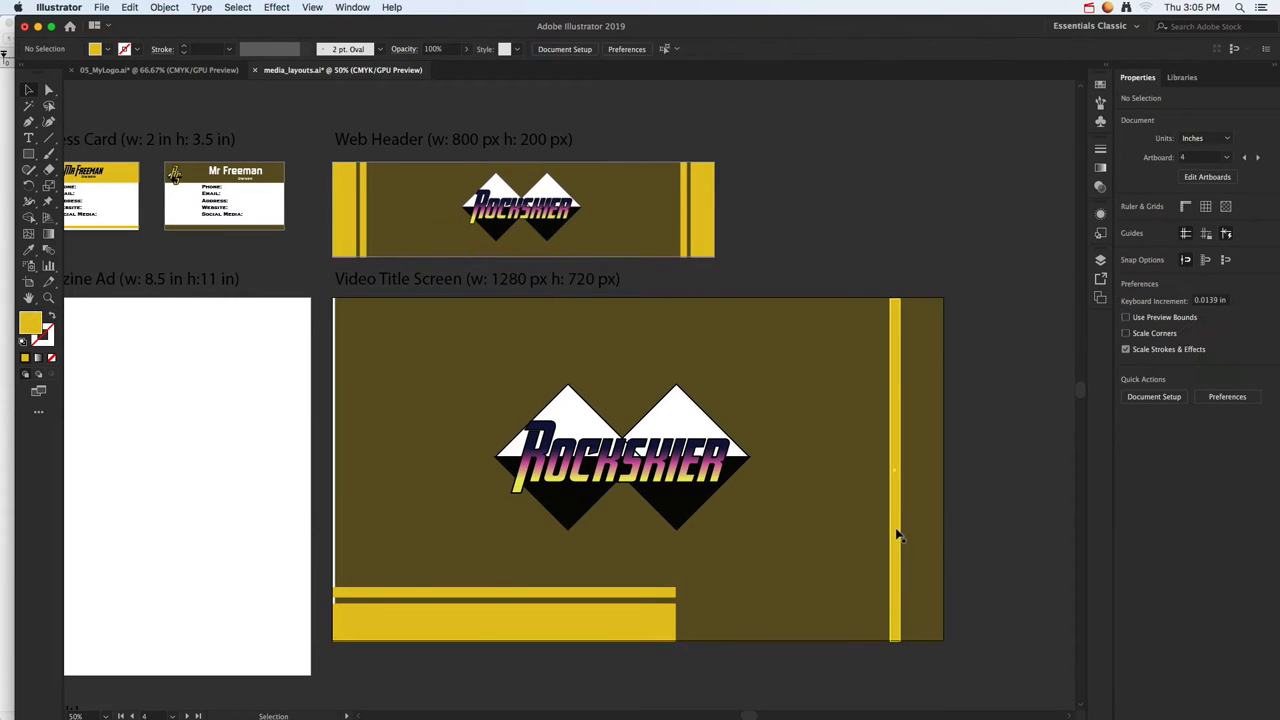
click(896, 531)
key(Delete)
click(340, 485)
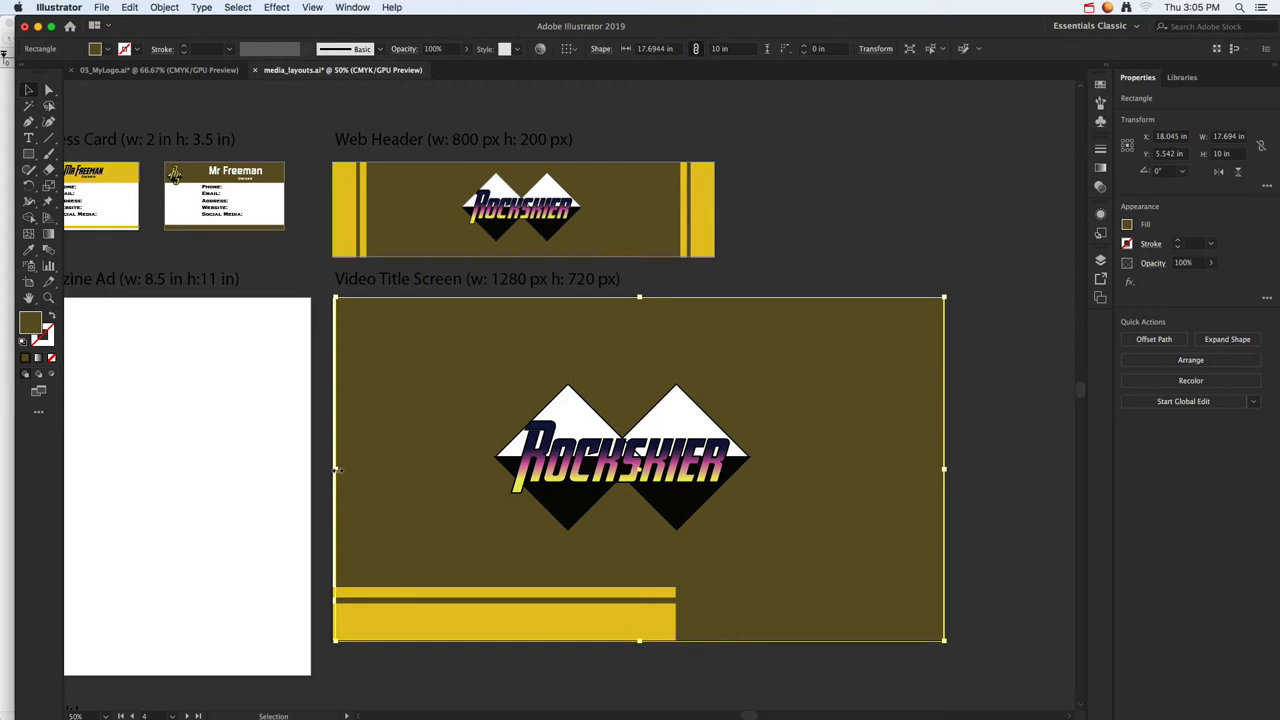
Stretch both horizontal stripes to about 17.8 in wide so they span the full title screen
click(660, 610)
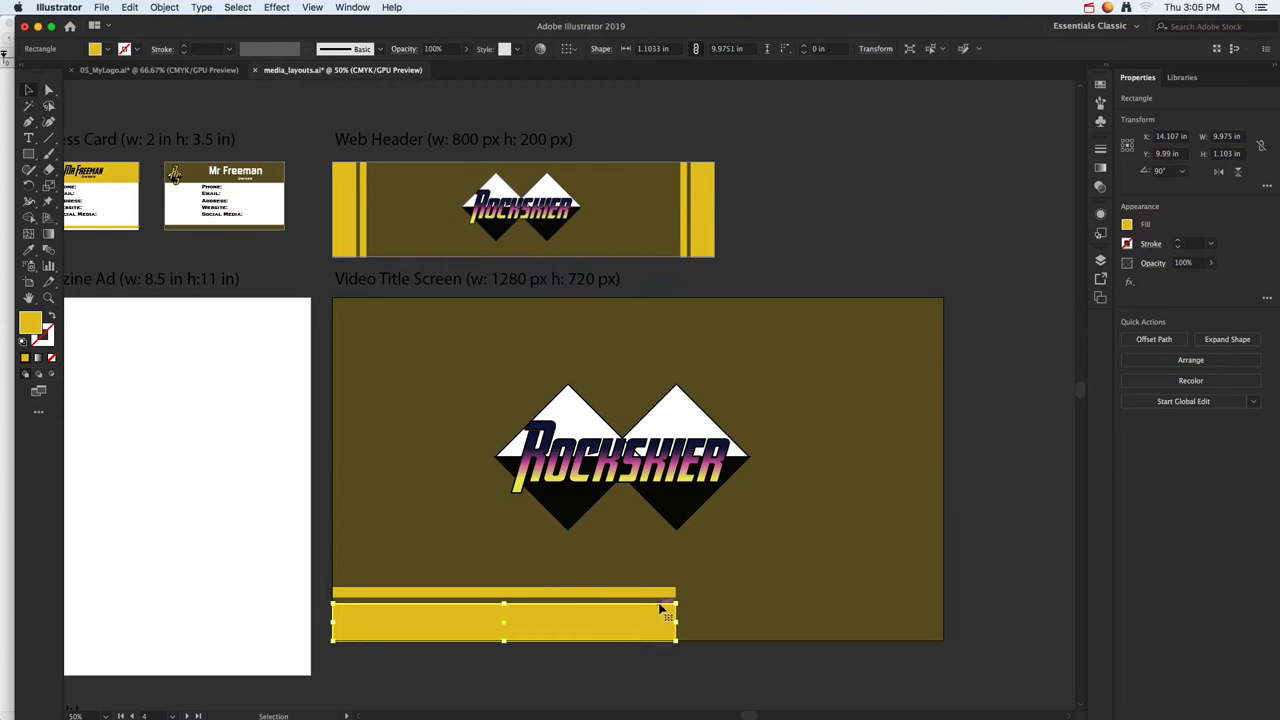
shift+click(663, 593)
drag(677, 614, 948, 628)
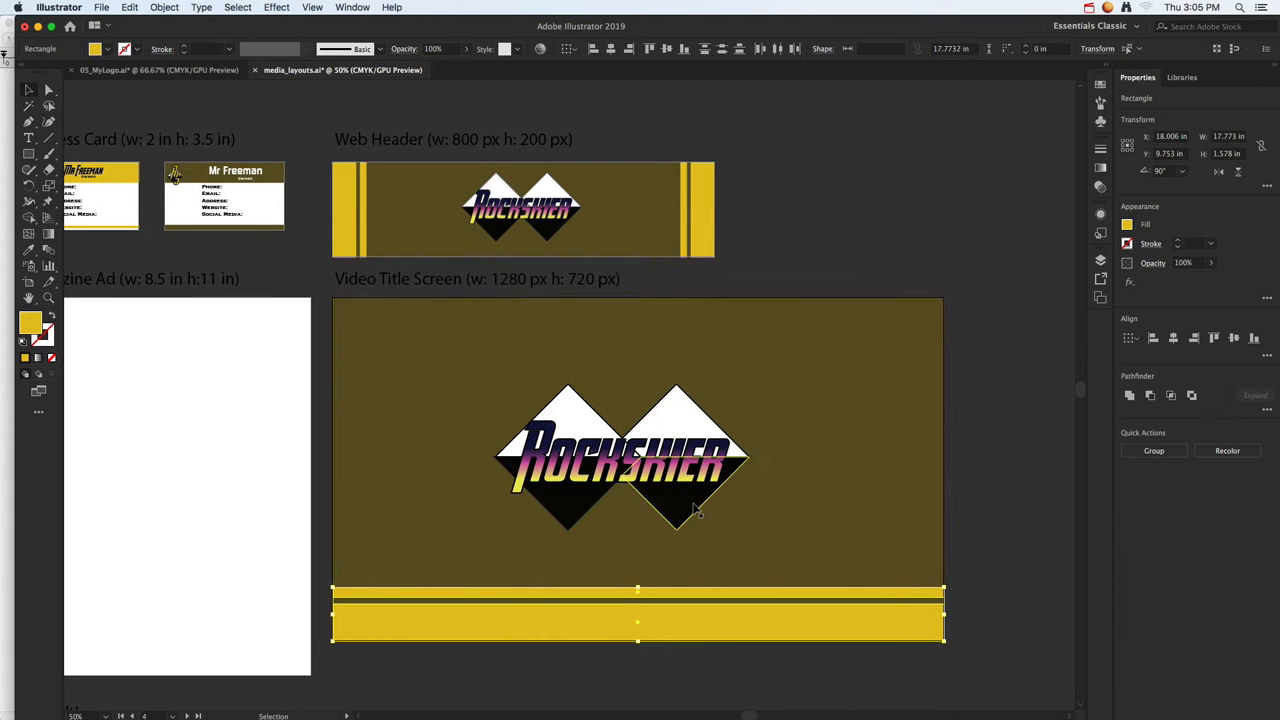
Enlarge the title screen logo to about 11.1 by 6.4 in and centre it above the horizontal stripes
click(697, 510)
mouse_move(749, 530)
mouse_down()
mouse_move(828, 576)
mouse_move(797, 555)
mouse_move(852, 574)
mouse_move(745, 542)
mouse_up()
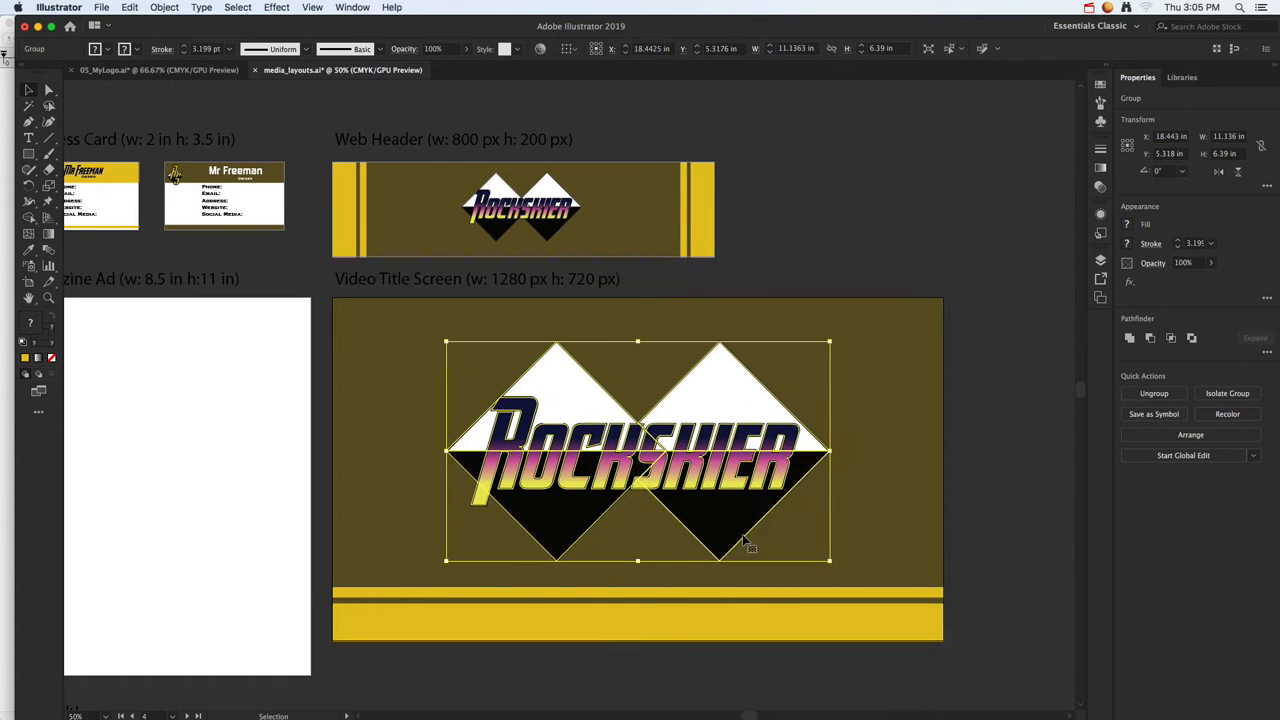
click(991, 474)
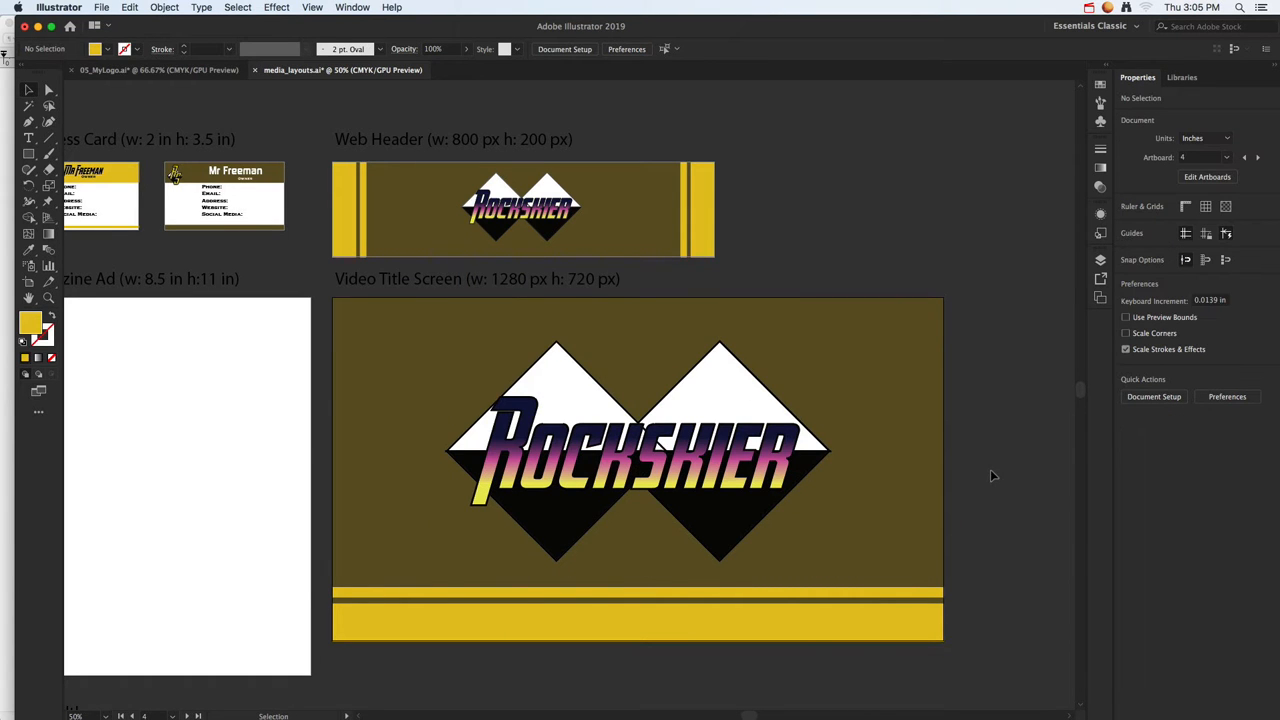
Switch to Finder and open the 2021_illustrator folder inside vt2021 in a new window
drag(468, 444, 597, 440)
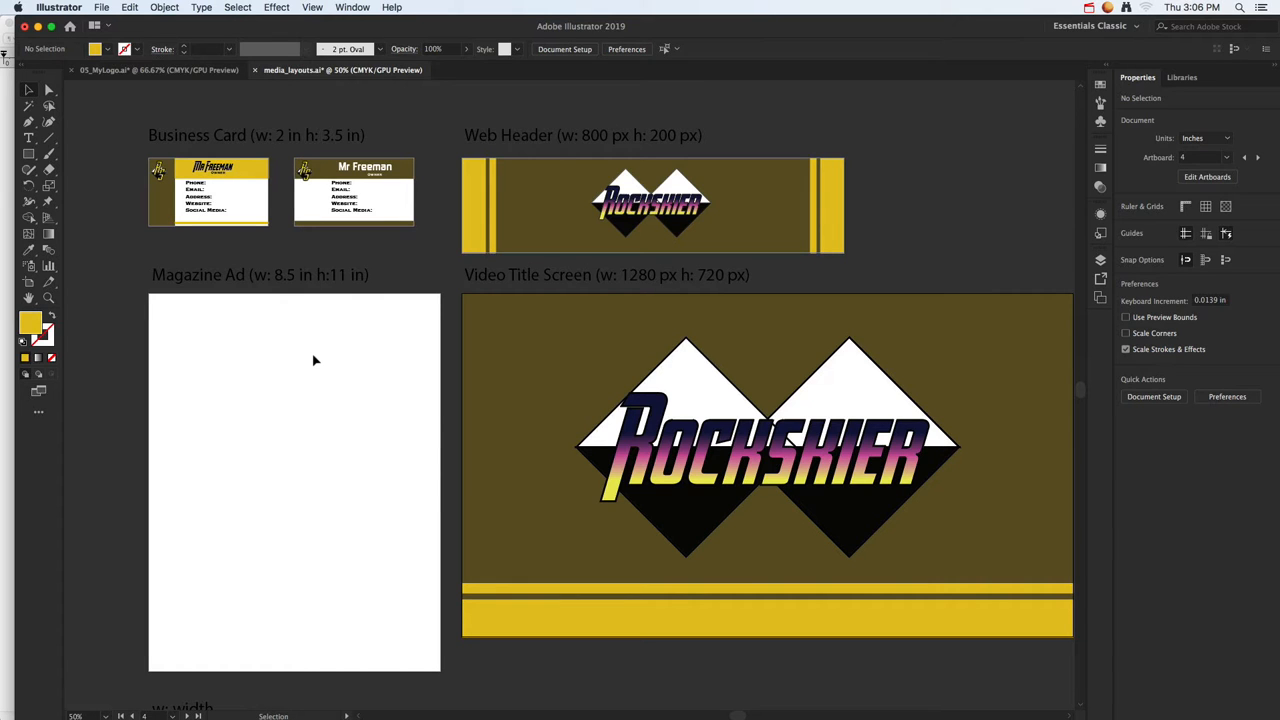
key(super+Tab)
key(super+Tab)
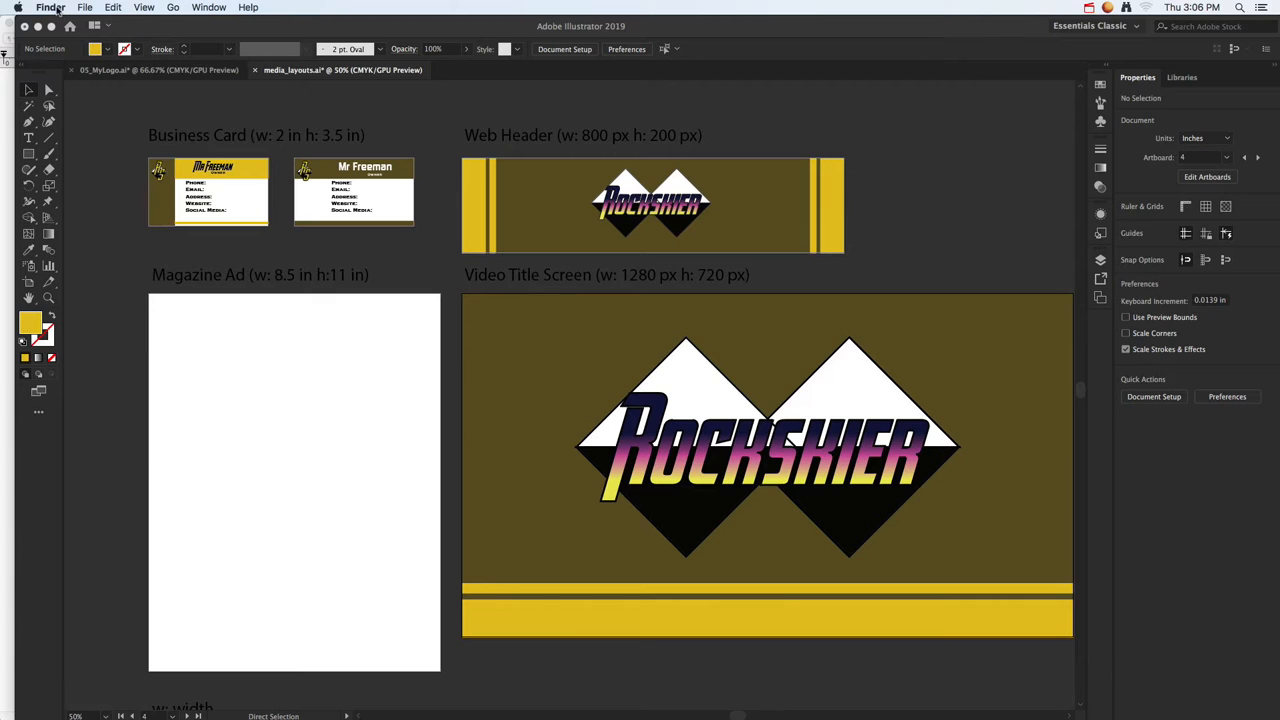
key(super+n)
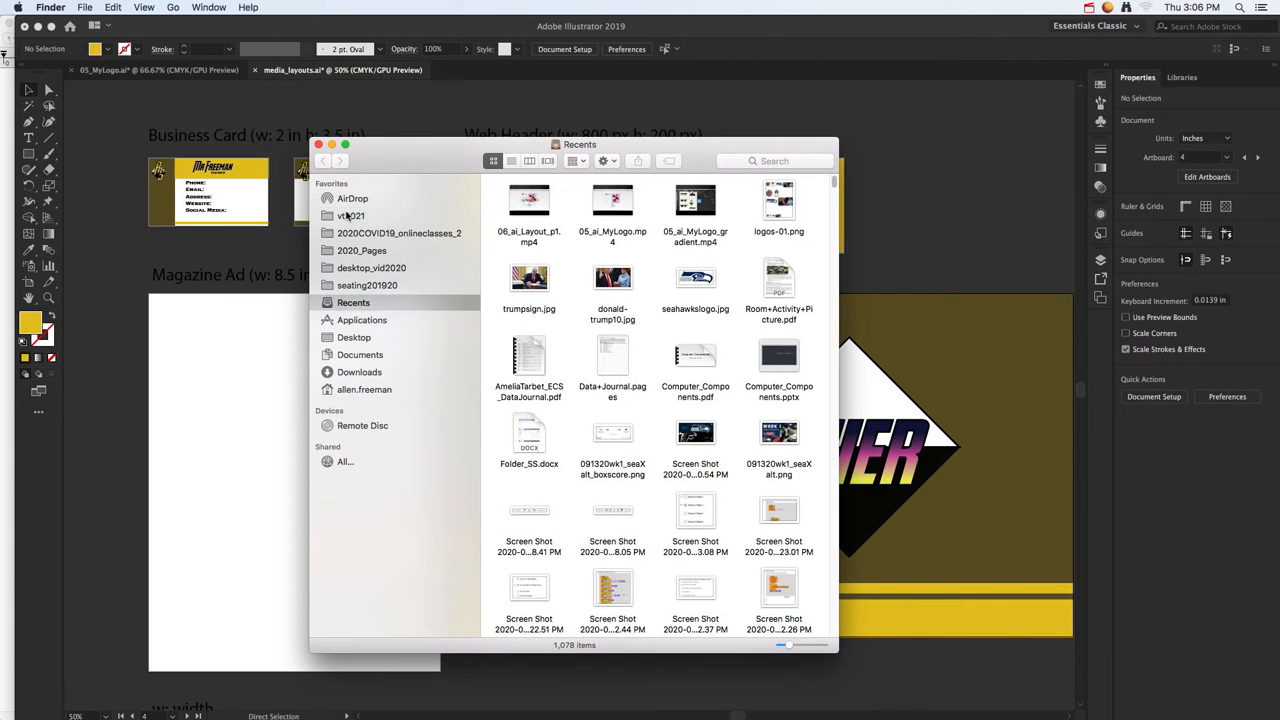
click(350, 216)
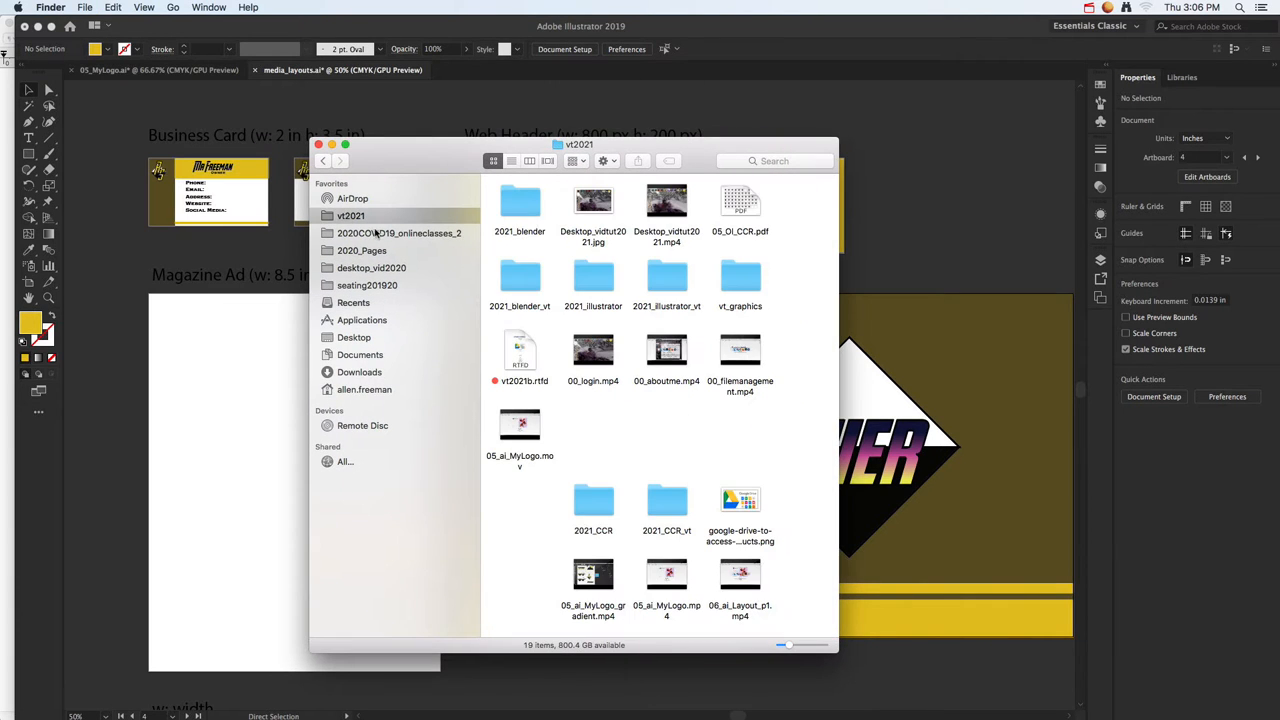
double_click(583, 285)
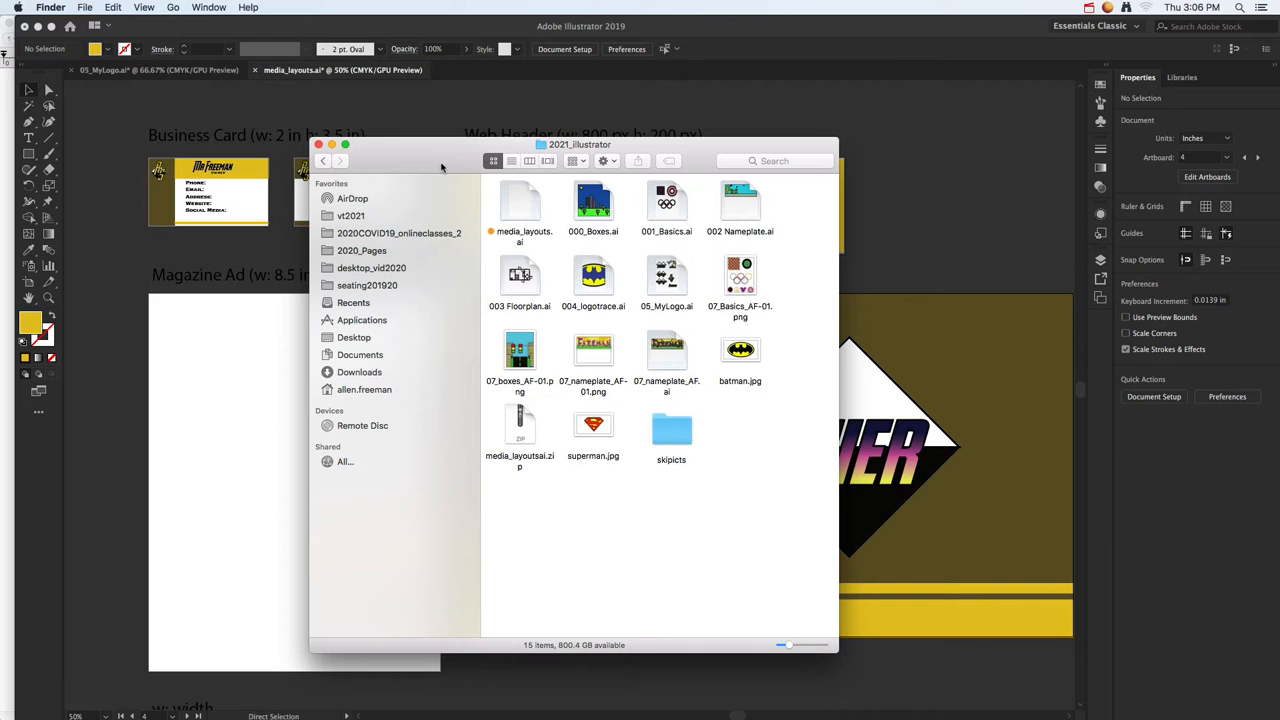
Move the media_layouts.ai file next to the skipicts folder and open skipicts
drag(441, 167, 555, 162)
drag(625, 210, 830, 430)
click(846, 481)
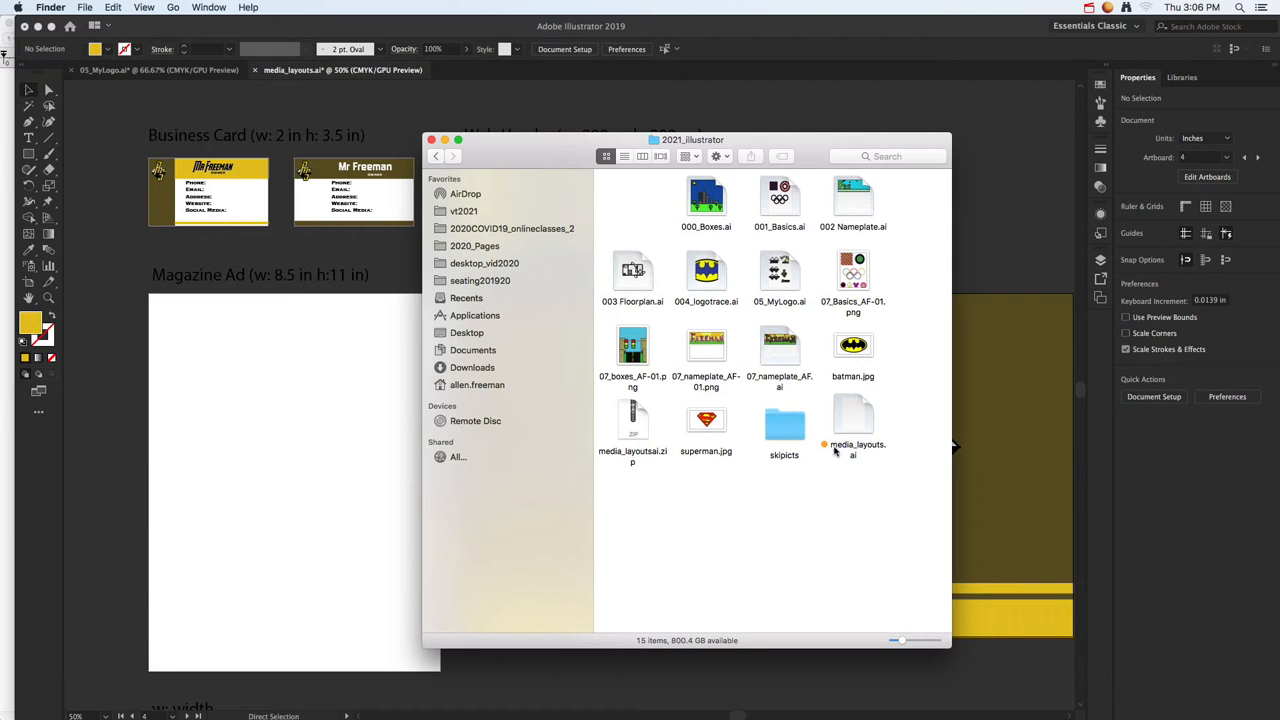
double_click(783, 429)
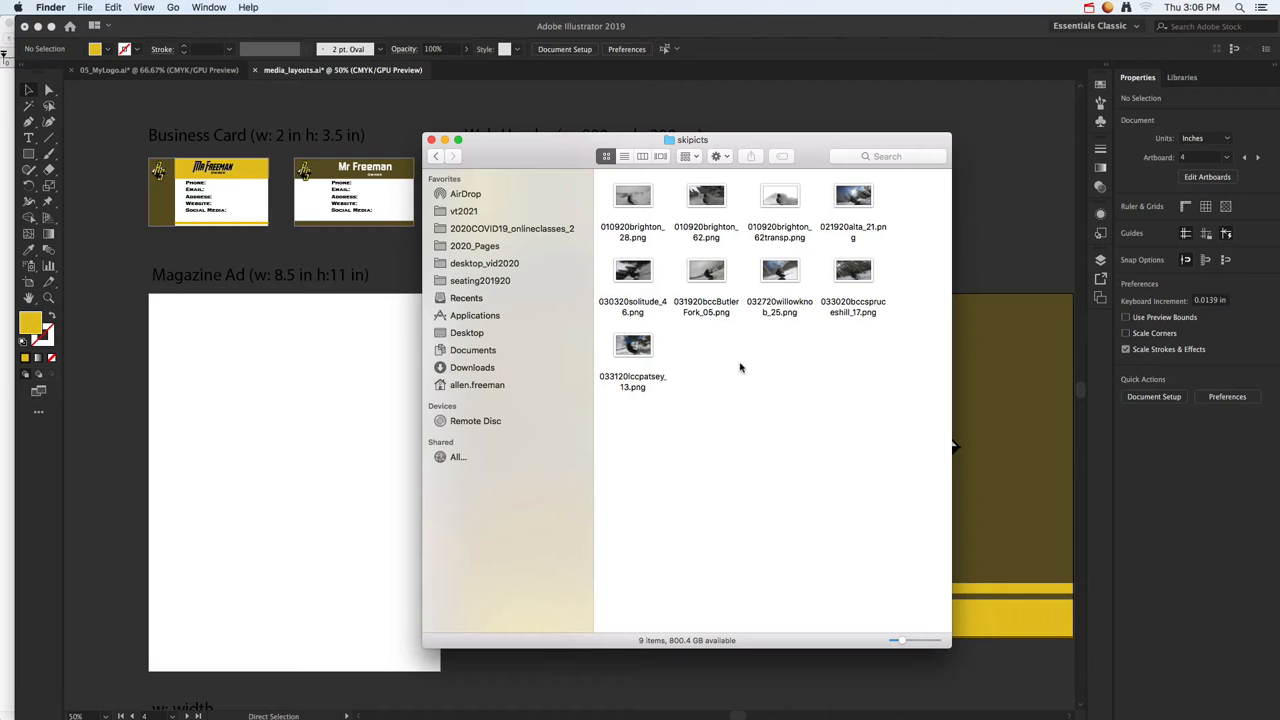
Place the picture 032720willowknob_25.png from the skipicts folder onto the Magazine Ad artboard and return to Illustrator
click(717, 196)
click(642, 205)
click(631, 266)
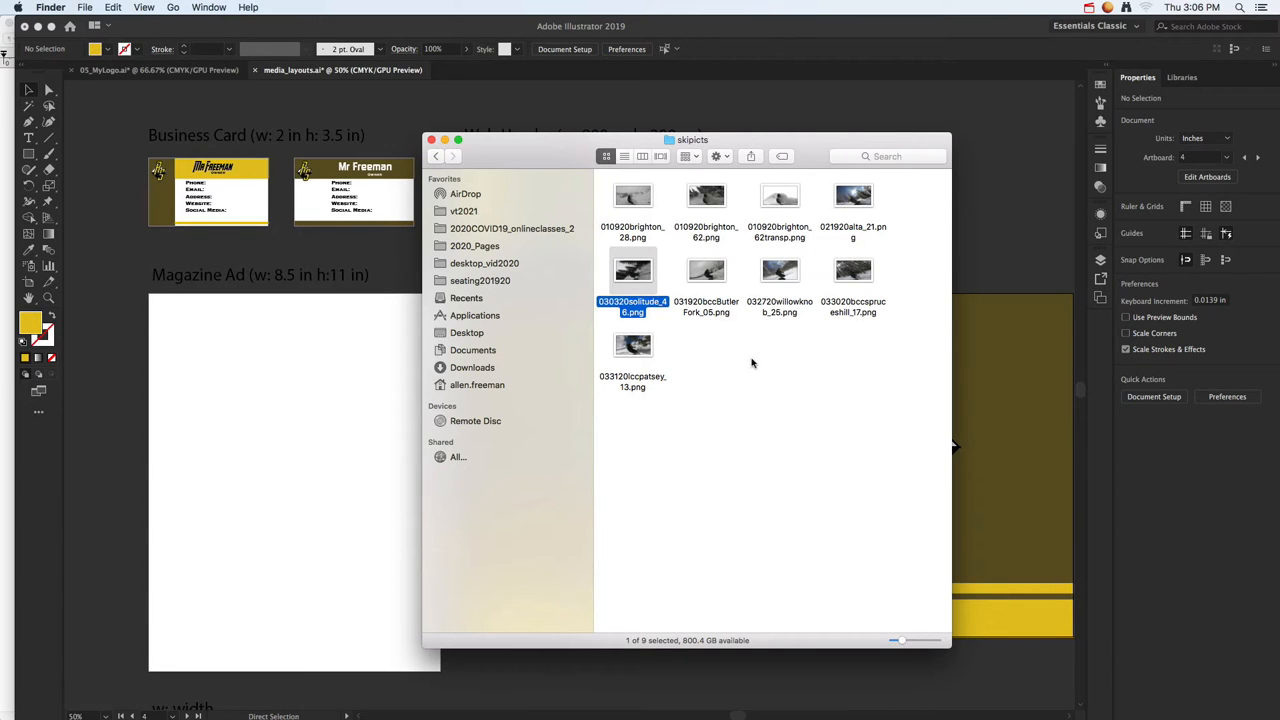
click(798, 280)
drag(787, 275, 297, 400)
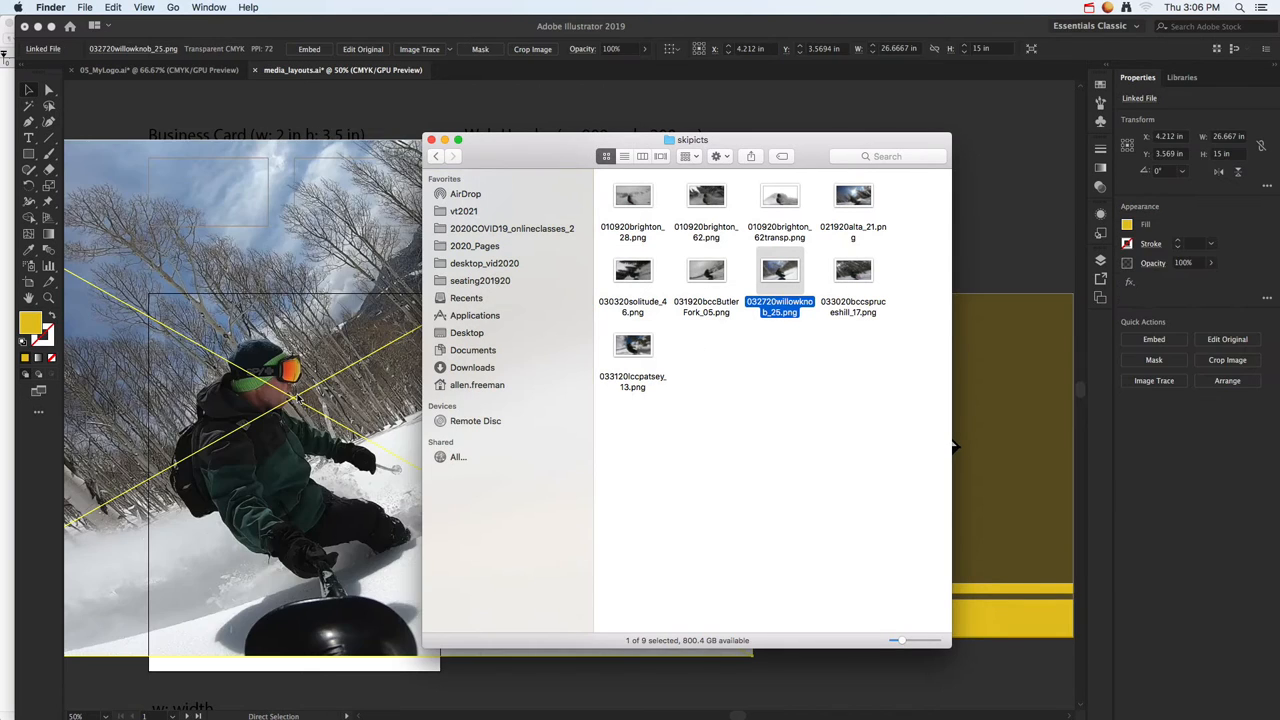
click(360, 486)
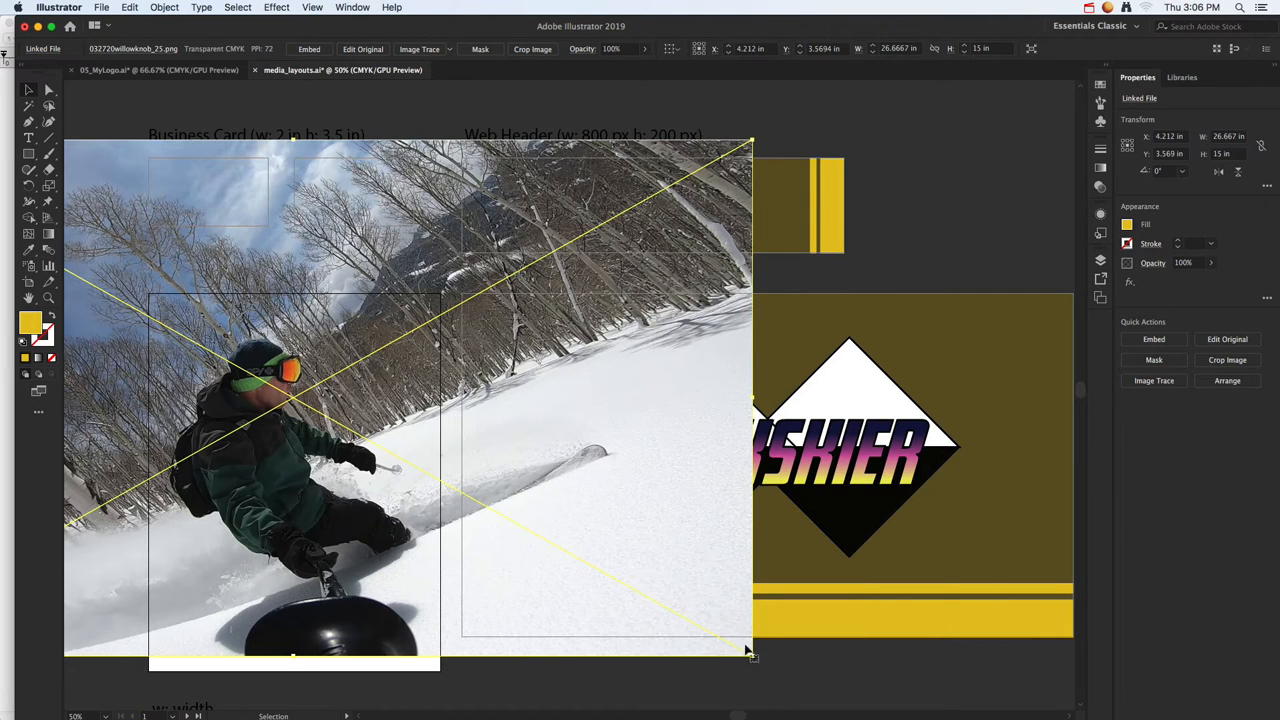
Scale the skier photo down to about 8.48 by 4.77 in and position it across the middle of the Magazine Ad
drag(756, 656, 288, 394)
drag(200, 336, 380, 486)
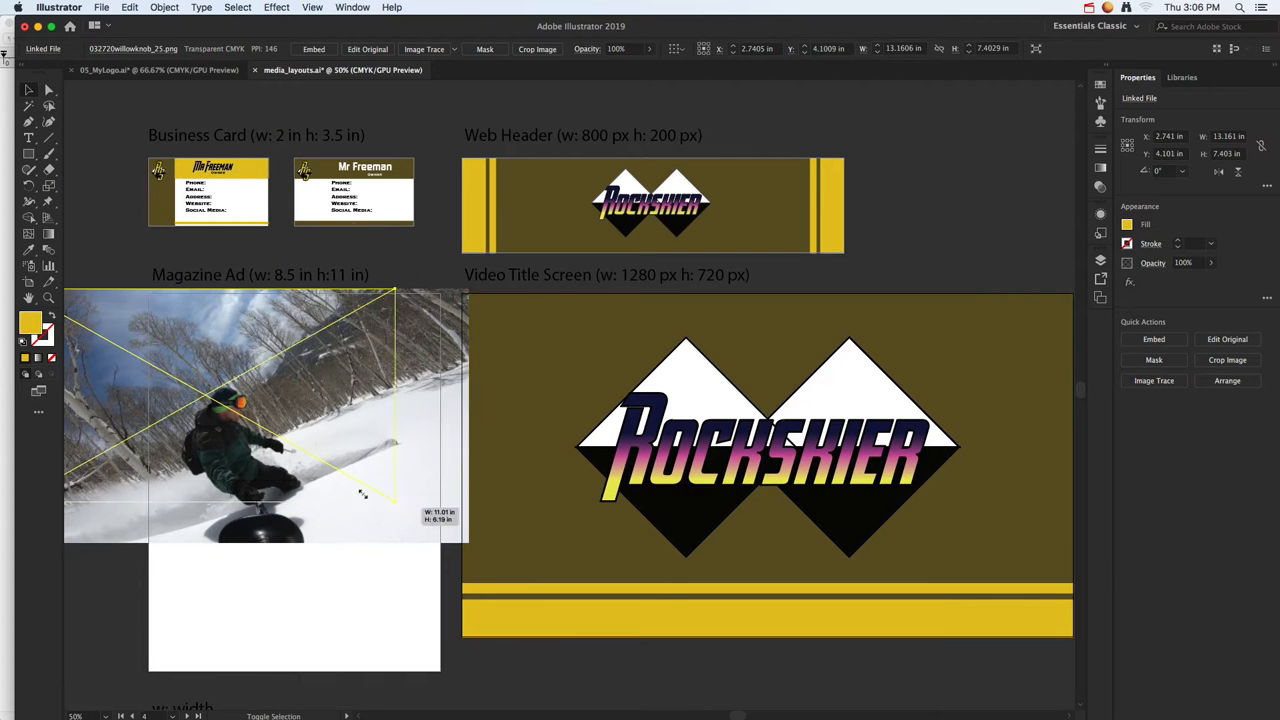
drag(470, 542, 294, 446)
drag(223, 395, 362, 472)
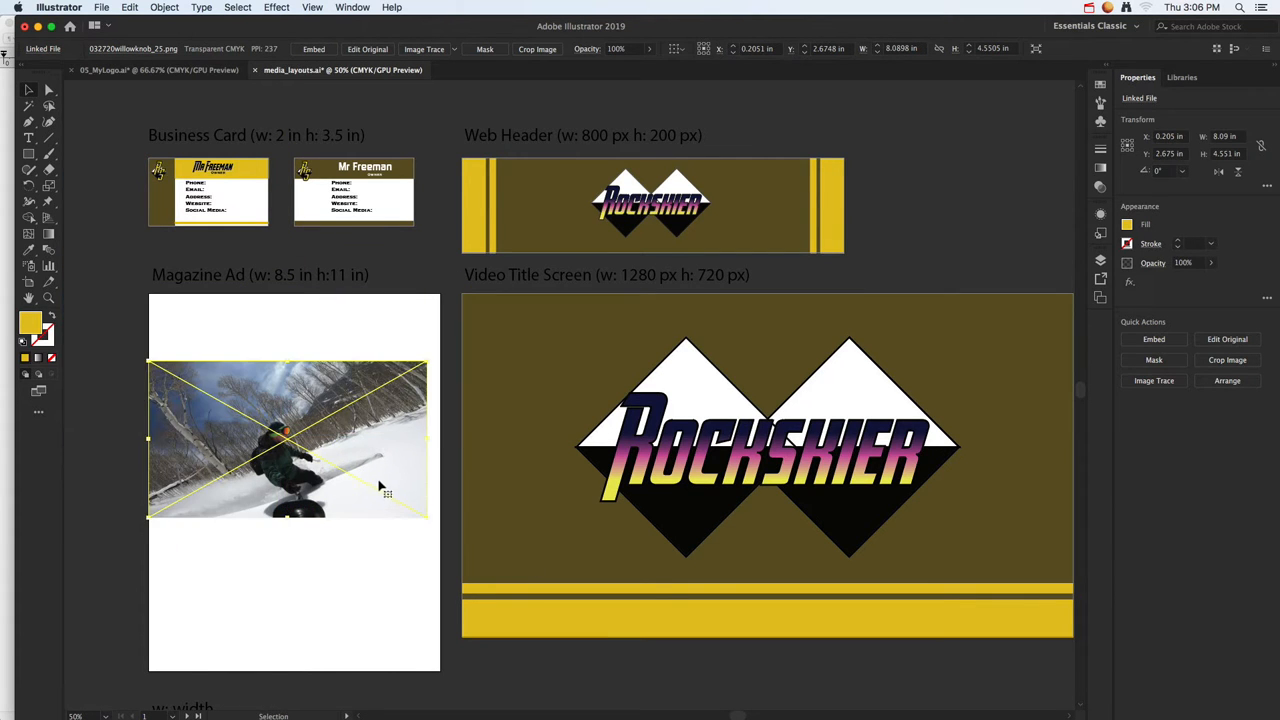
drag(428, 519, 440, 524)
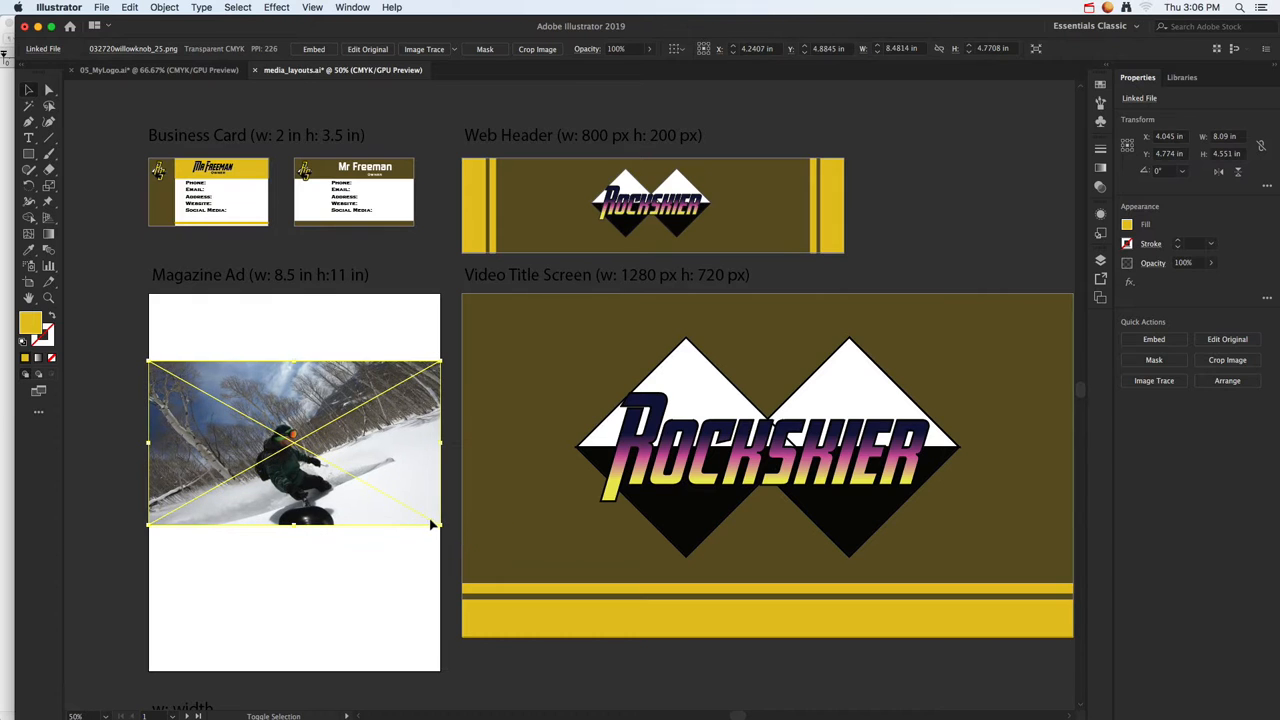
drag(397, 466, 410, 488)
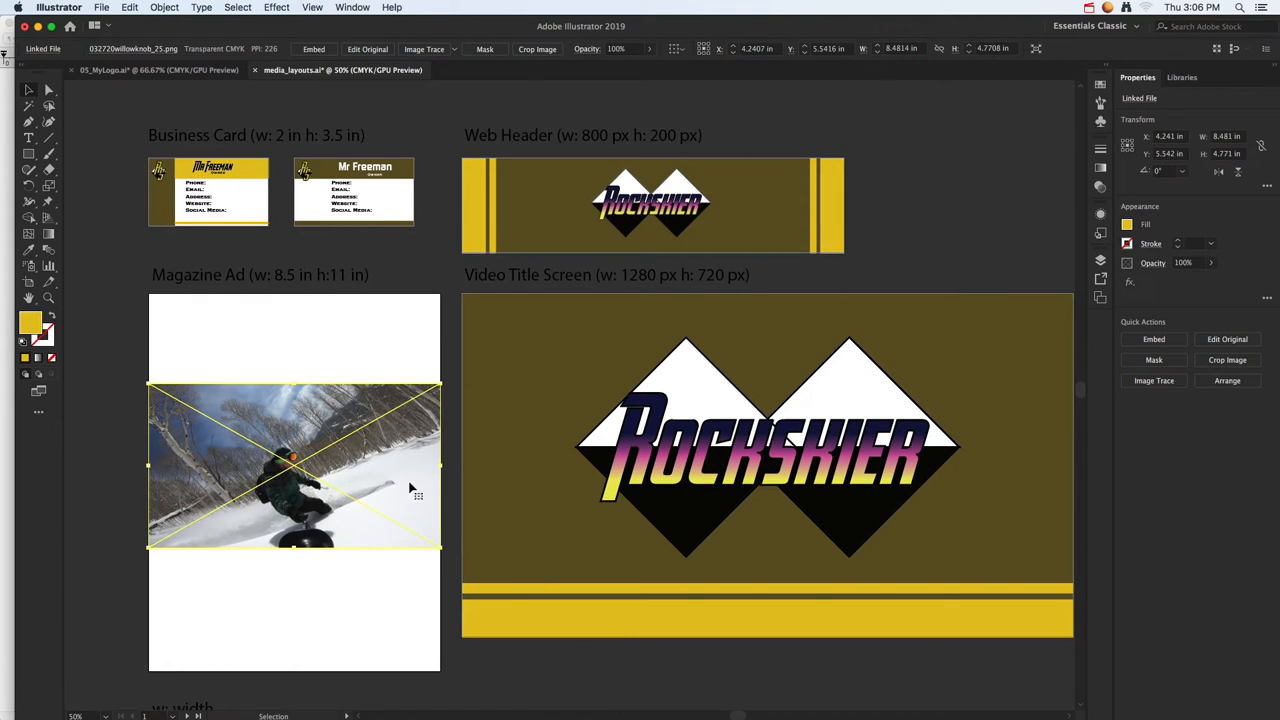
click(546, 649)
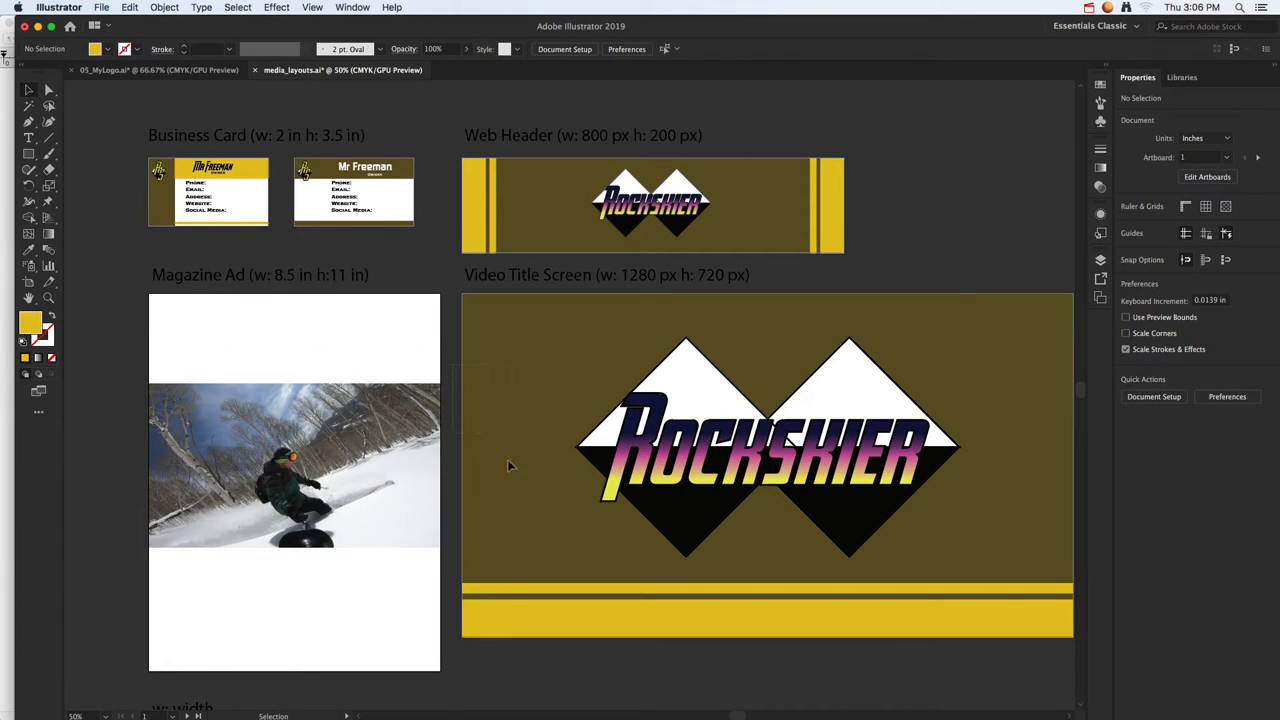
Copy the Video Title Screen's background and yellow stripes behind the Magazine Ad photo and narrow them to the 8.5 in artboard width
click(632, 594)
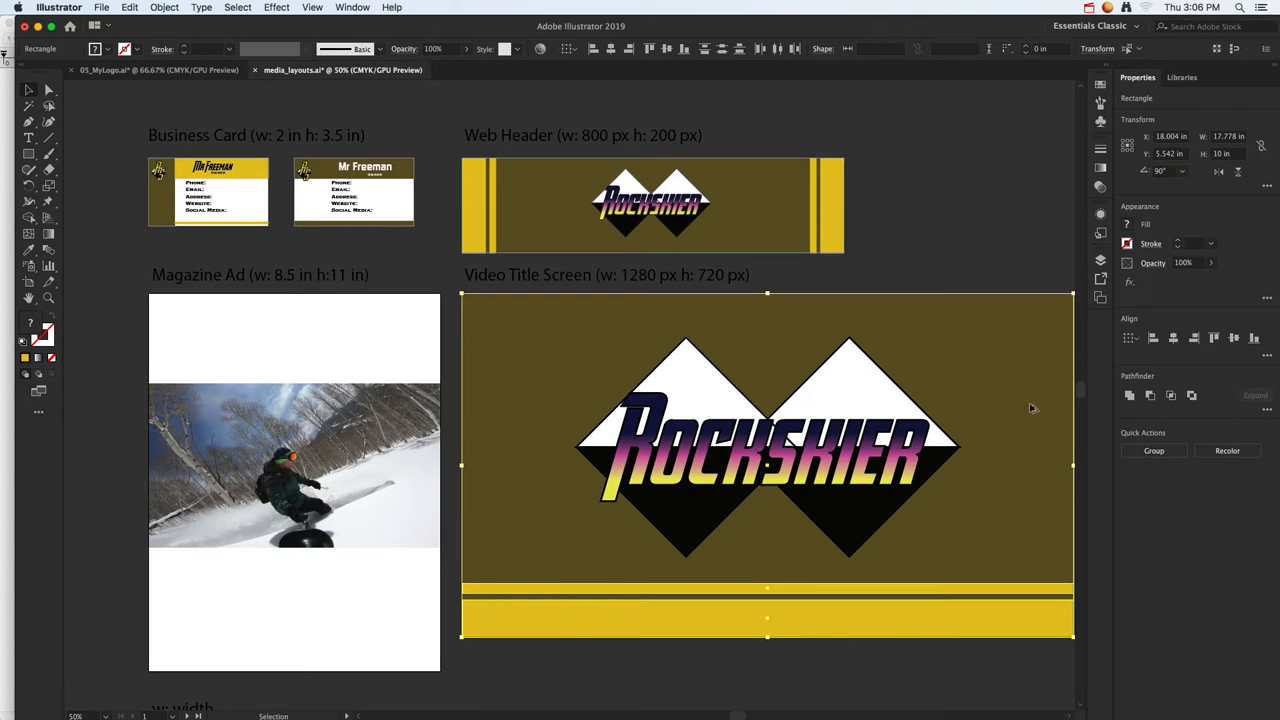
drag(1033, 408, 400, 432)
scroll(400, 432, left, 10)
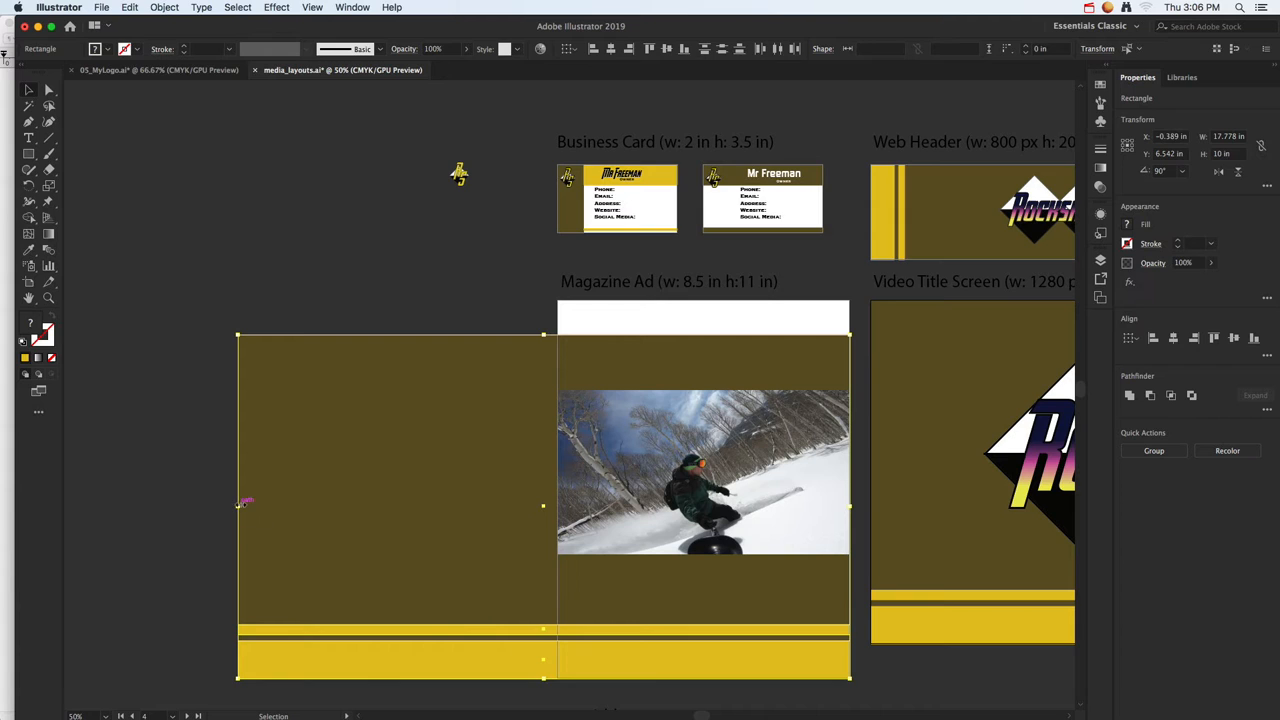
drag(240, 504, 557, 524)
Extend the Magazine Ad's brown background rectangle up to the artboard's upper edge, making it 11 in high
click(489, 448)
click(677, 354)
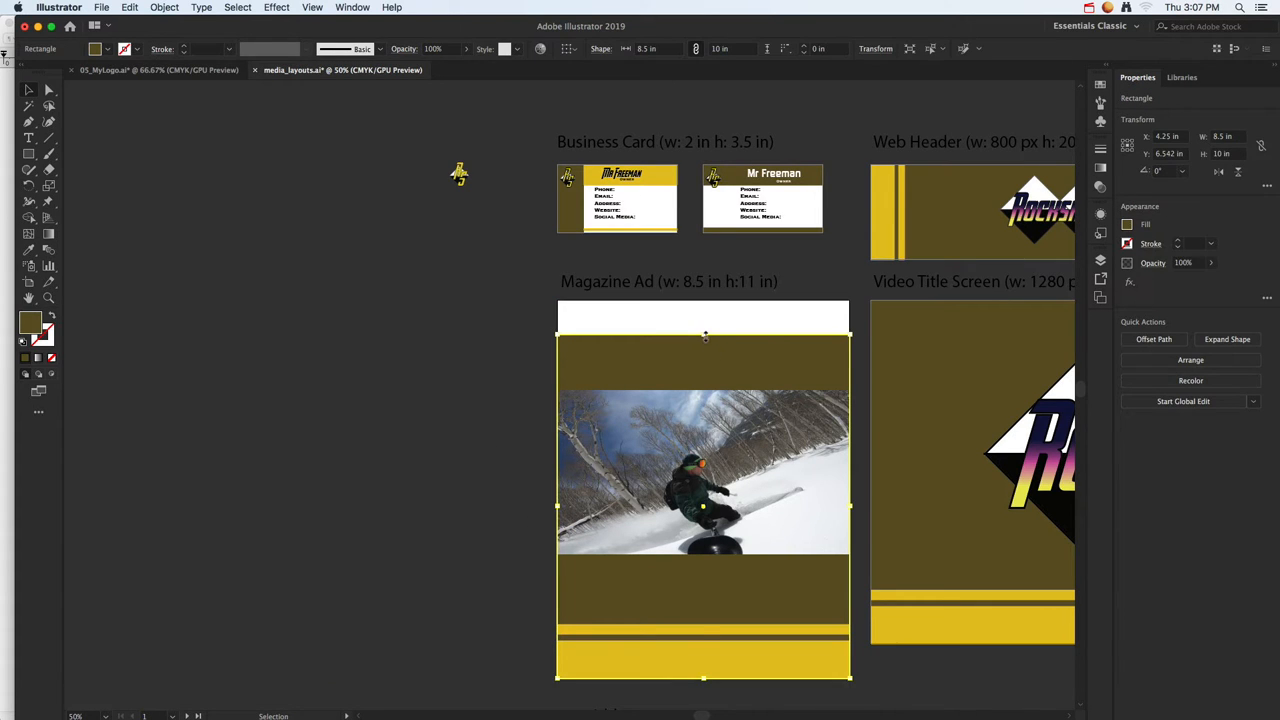
drag(705, 336, 704, 300)
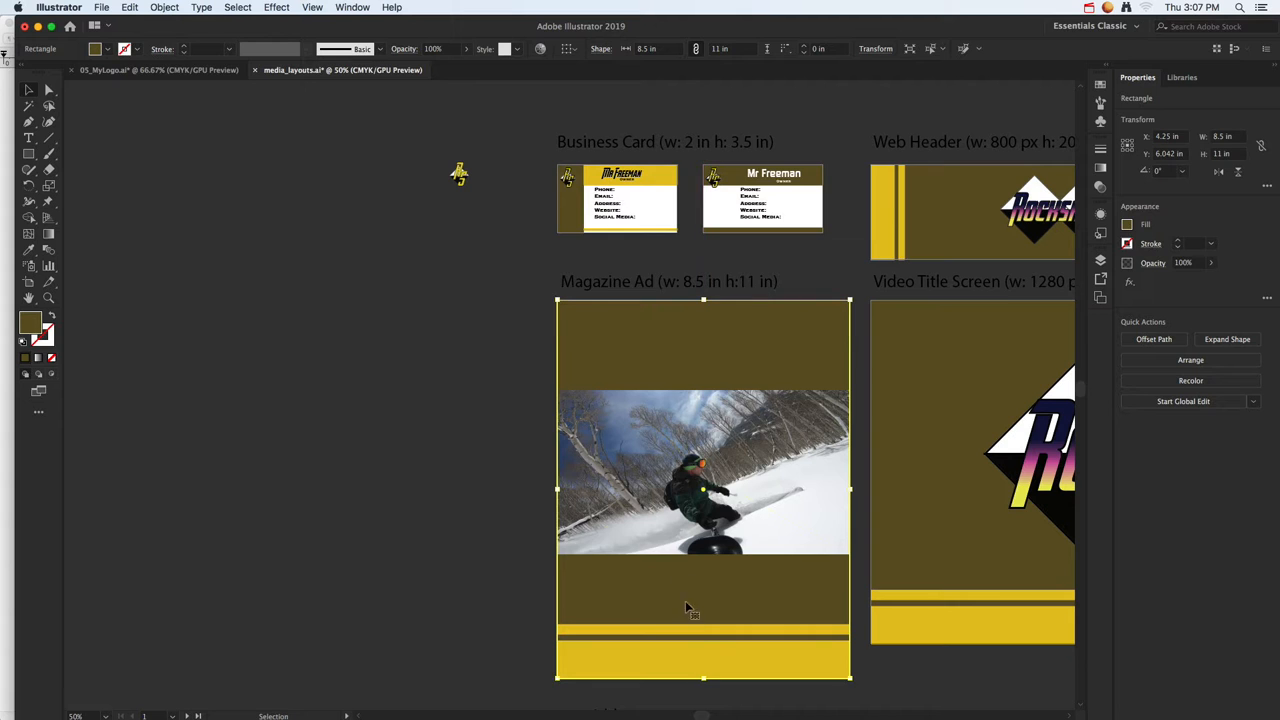
Duplicate the thick yellow bar at the foot of the Magazine Ad and align the copy with the artboard's upper edge
click(702, 660)
drag(725, 652, 737, 326)
scroll(752, 343, right, 10)
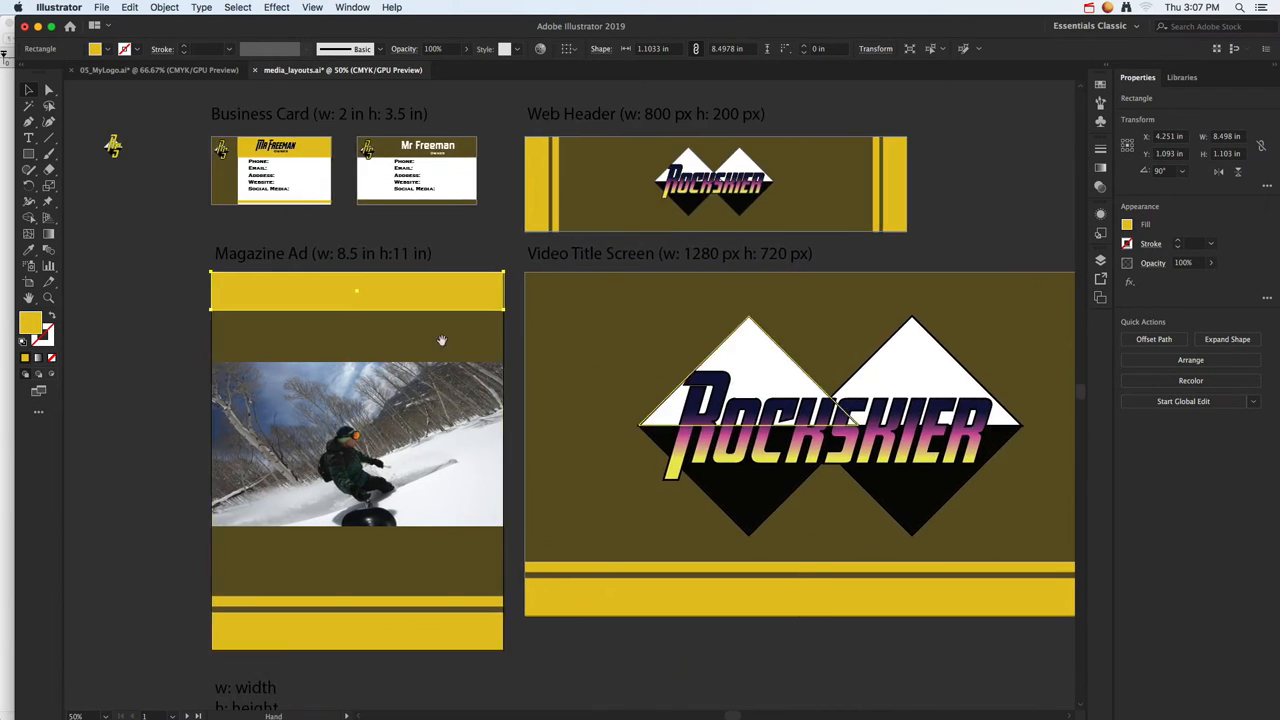
Copy the Rockskier logo from the Video Title Screen onto the upper Magazine Ad and scale it down to about 7.04 by 4.04 in
click(848, 436)
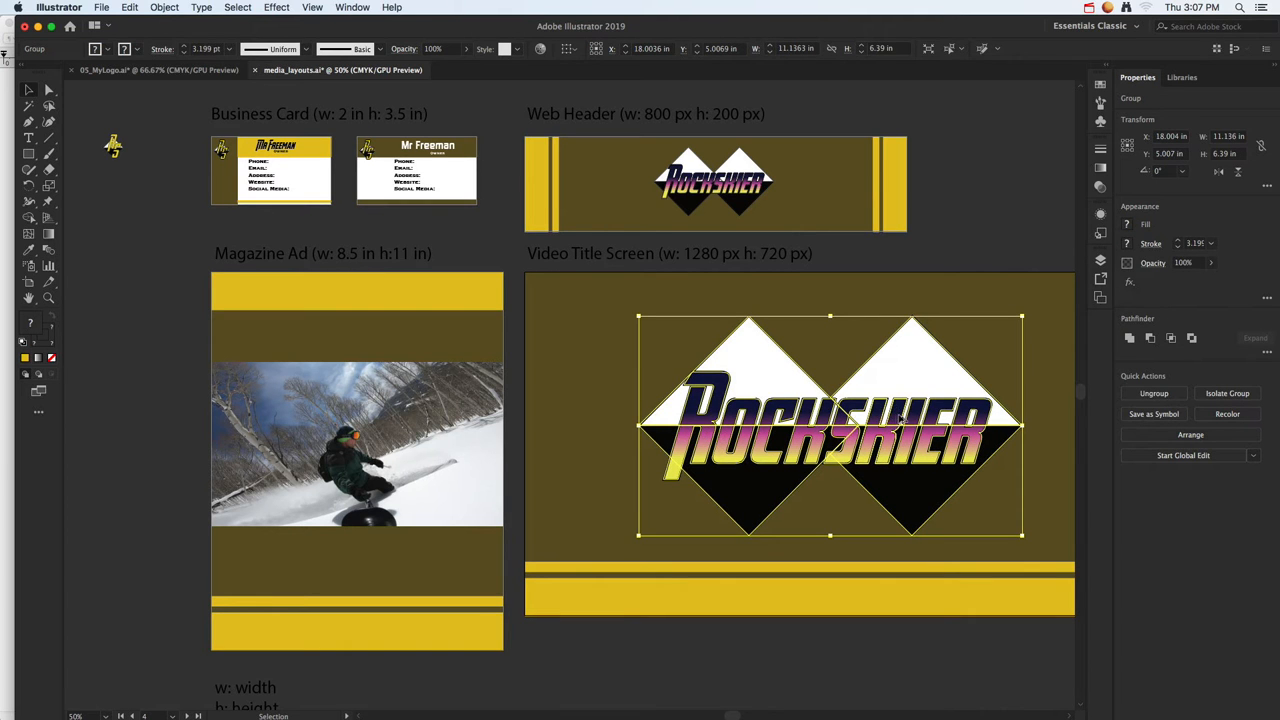
drag(980, 535, 548, 425)
drag(485, 329, 400, 342)
mouse_move(500, 425)
mouse_down()
mouse_move(518, 430)
mouse_move(459, 405)
mouse_up()
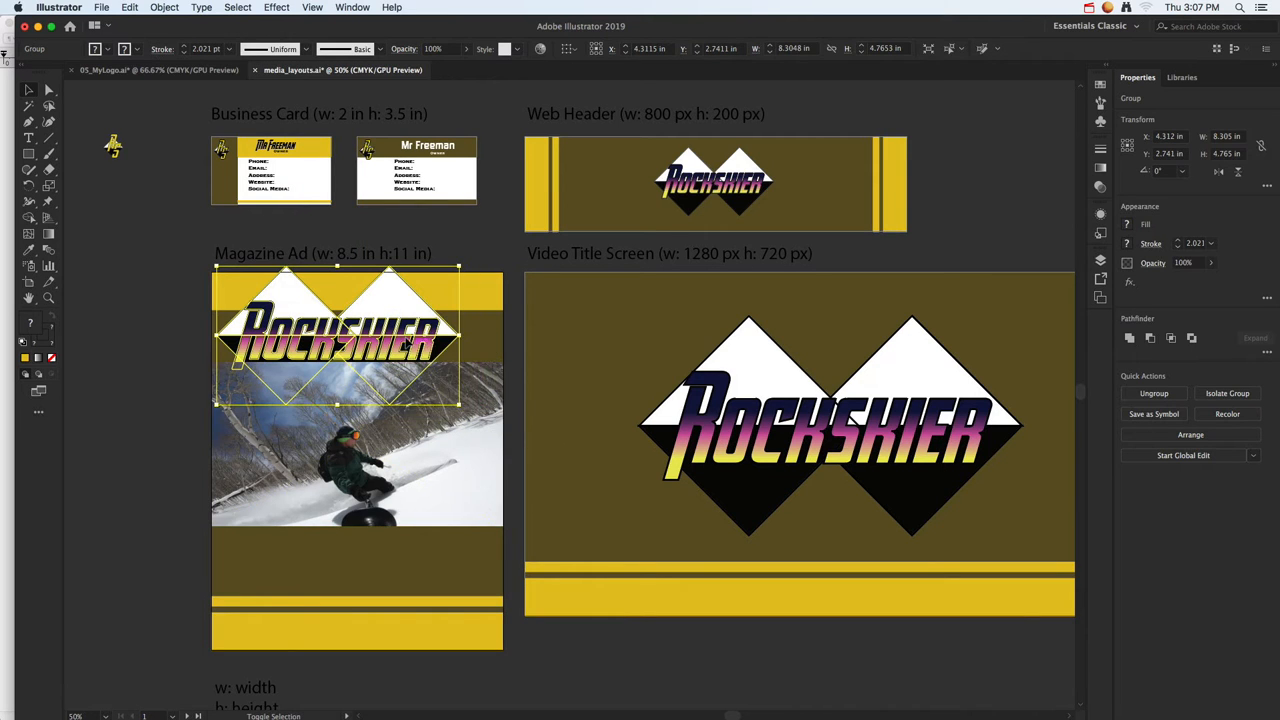
Bring the Magazine Ad logo to the front, scale it to about 6.14 by 3.52 in and position it overlapping the photo's upper edge
right_click(405, 340)
mouse_move(506, 485)
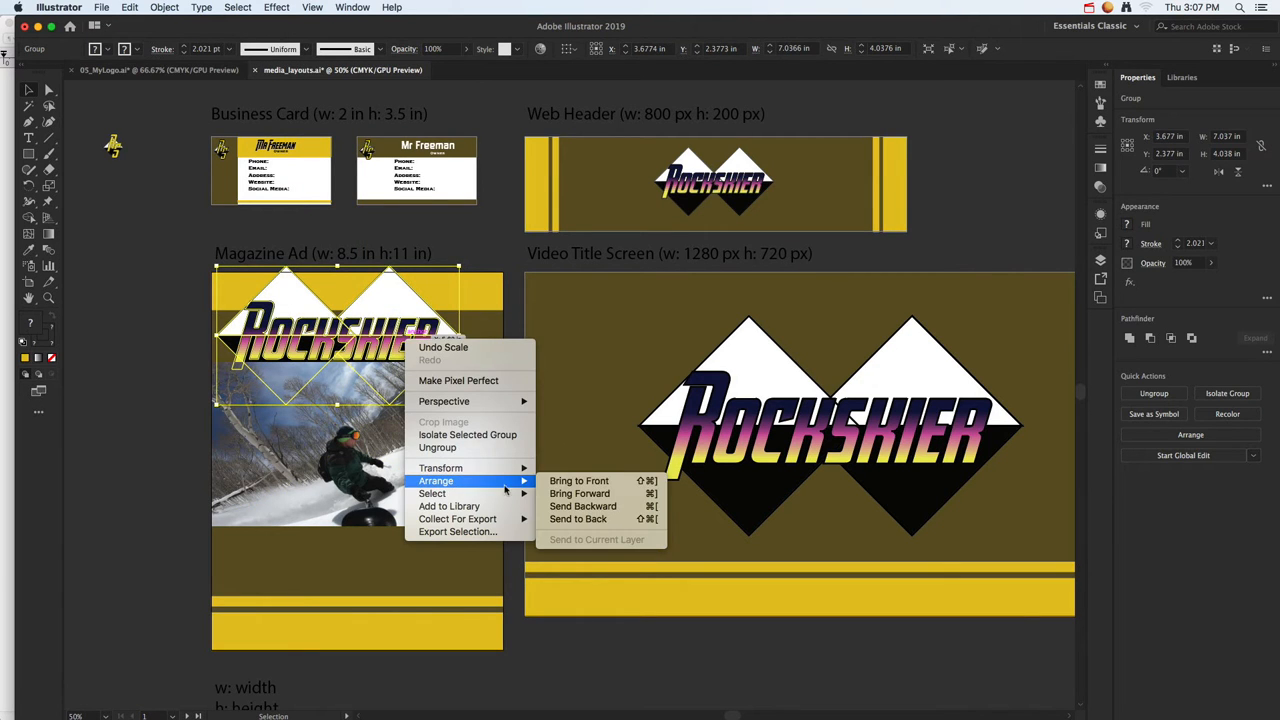
click(580, 481)
drag(430, 335, 451, 341)
drag(481, 410, 449, 392)
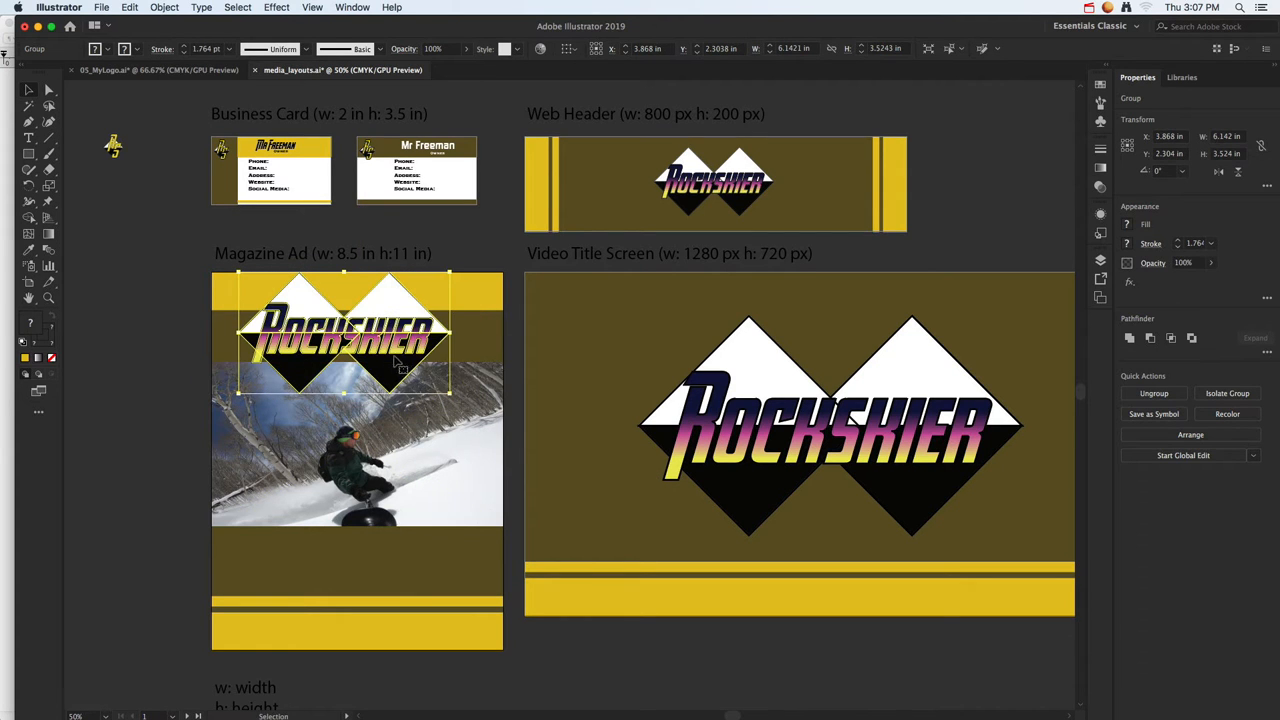
mouse_move(404, 342)
mouse_down()
mouse_move(422, 347)
mouse_move(408, 345)
mouse_up()
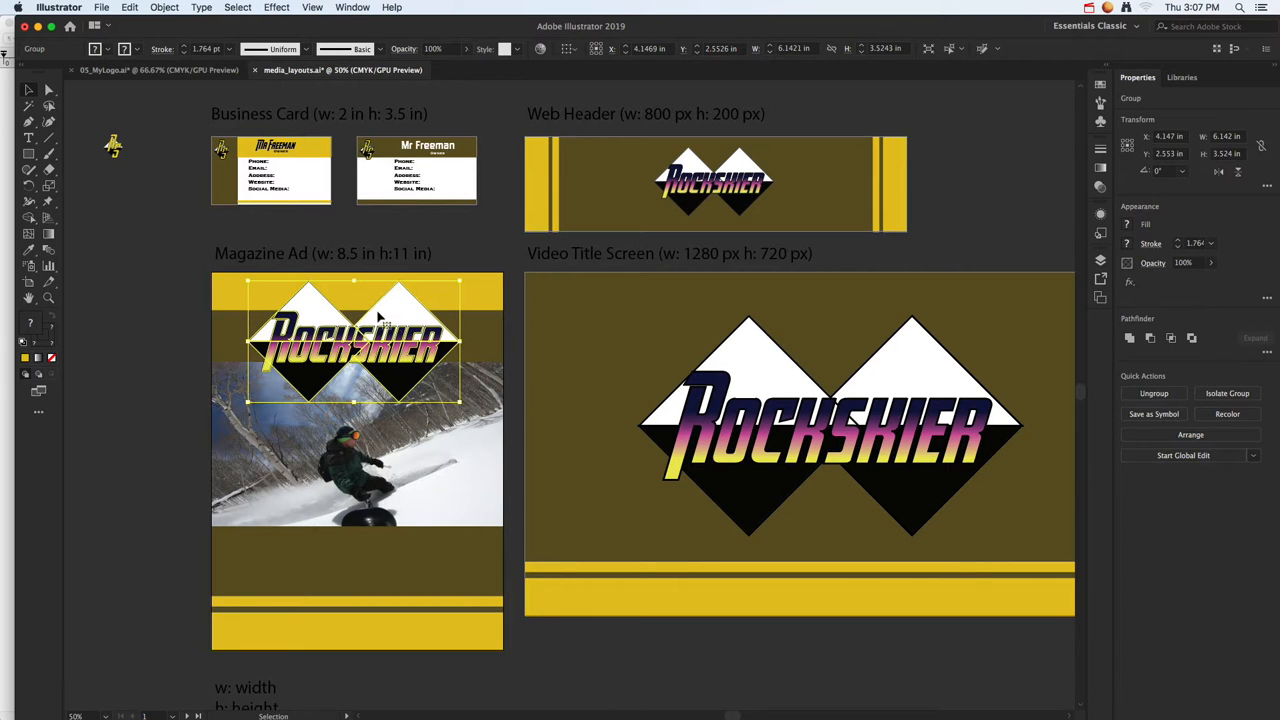
Copy the contact labels text from the first business card onto the brown area below the Magazine Ad photo and bring it to the front
click(270, 188)
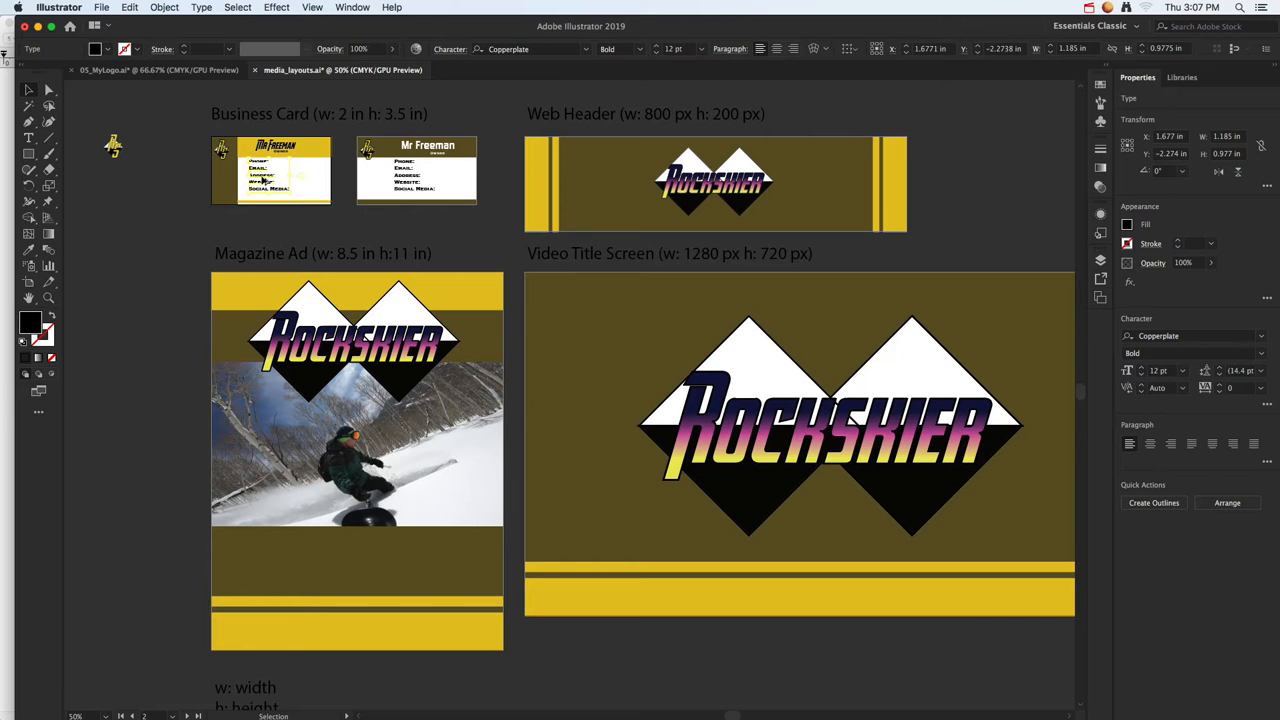
drag(262, 180, 243, 576)
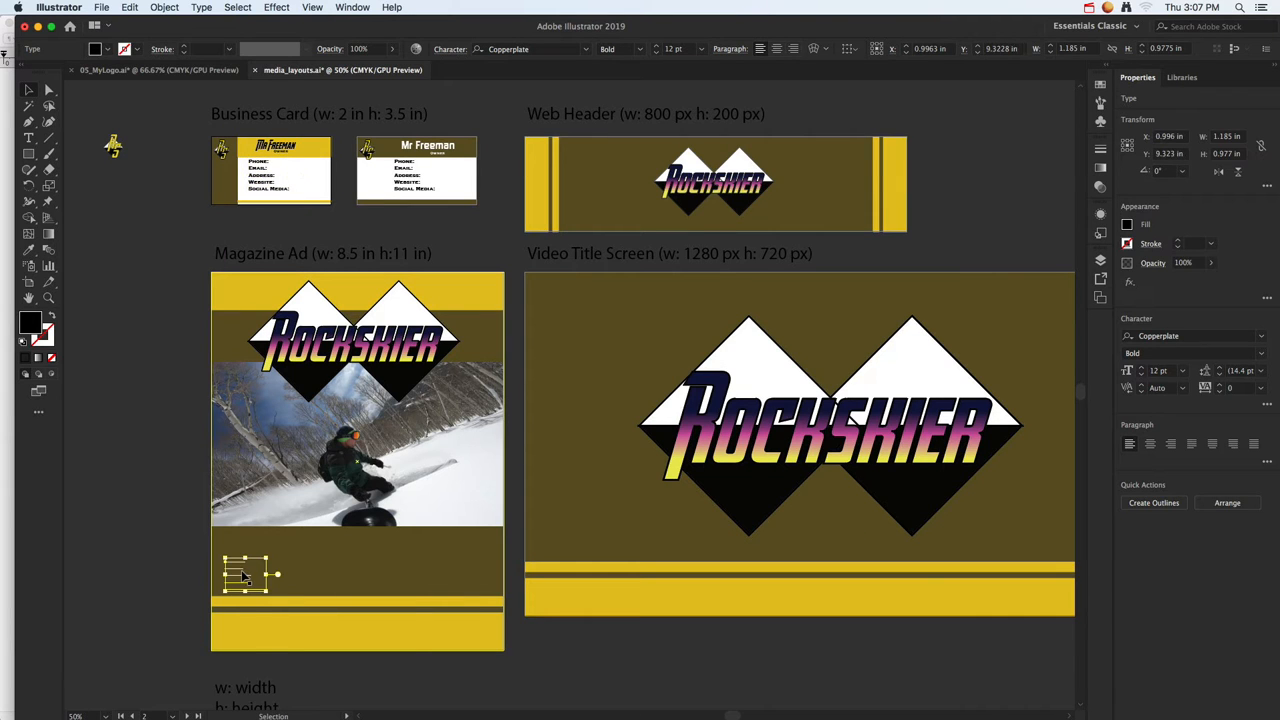
right_click(243, 576)
mouse_move(318, 657)
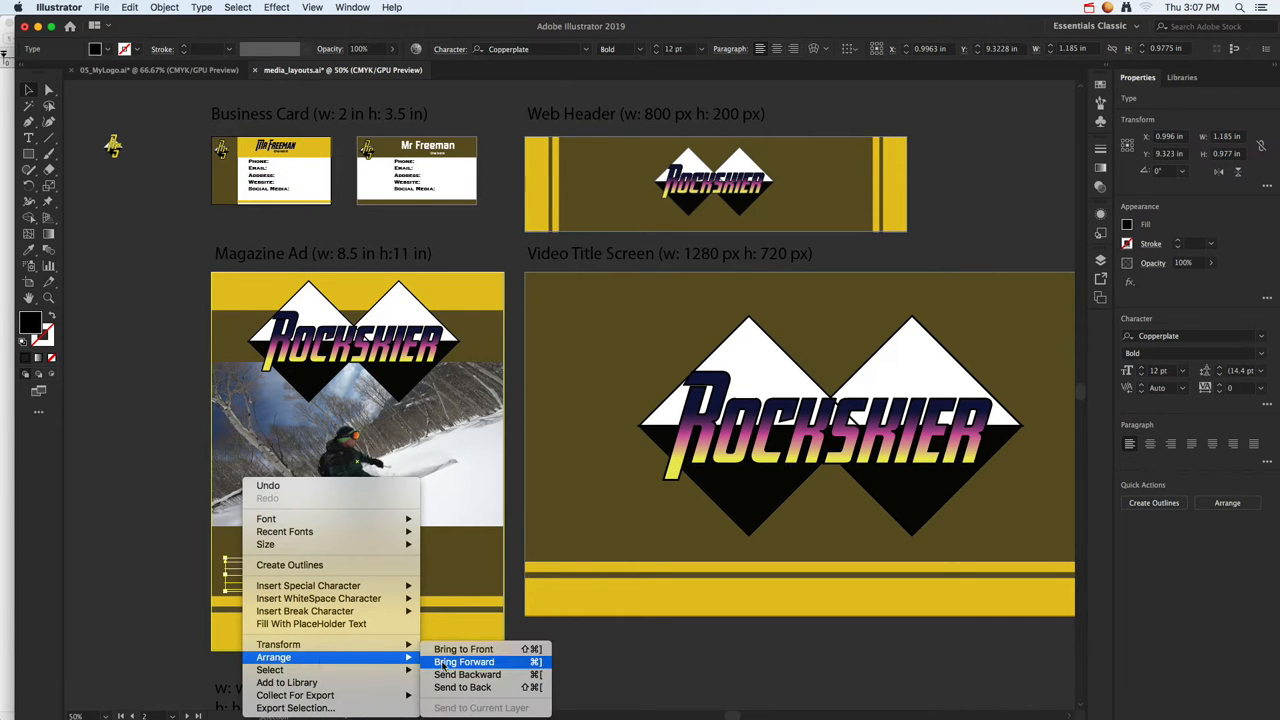
click(462, 649)
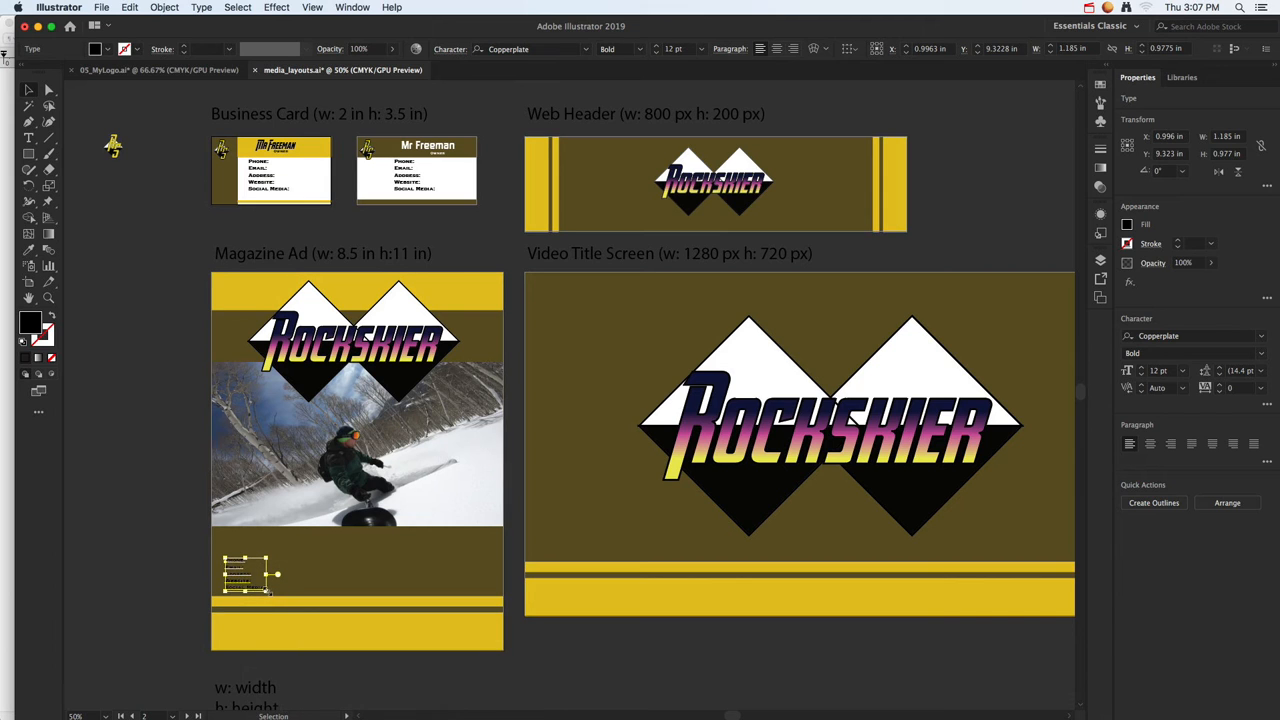
Enlarge the copied contact labels to about 13.63 pt and position them over the yellow stripes at the foot of the Magazine Ad
drag(268, 591, 525, 401)
super+click(308, 595)
super+click(308, 595)
super+click(308, 595)
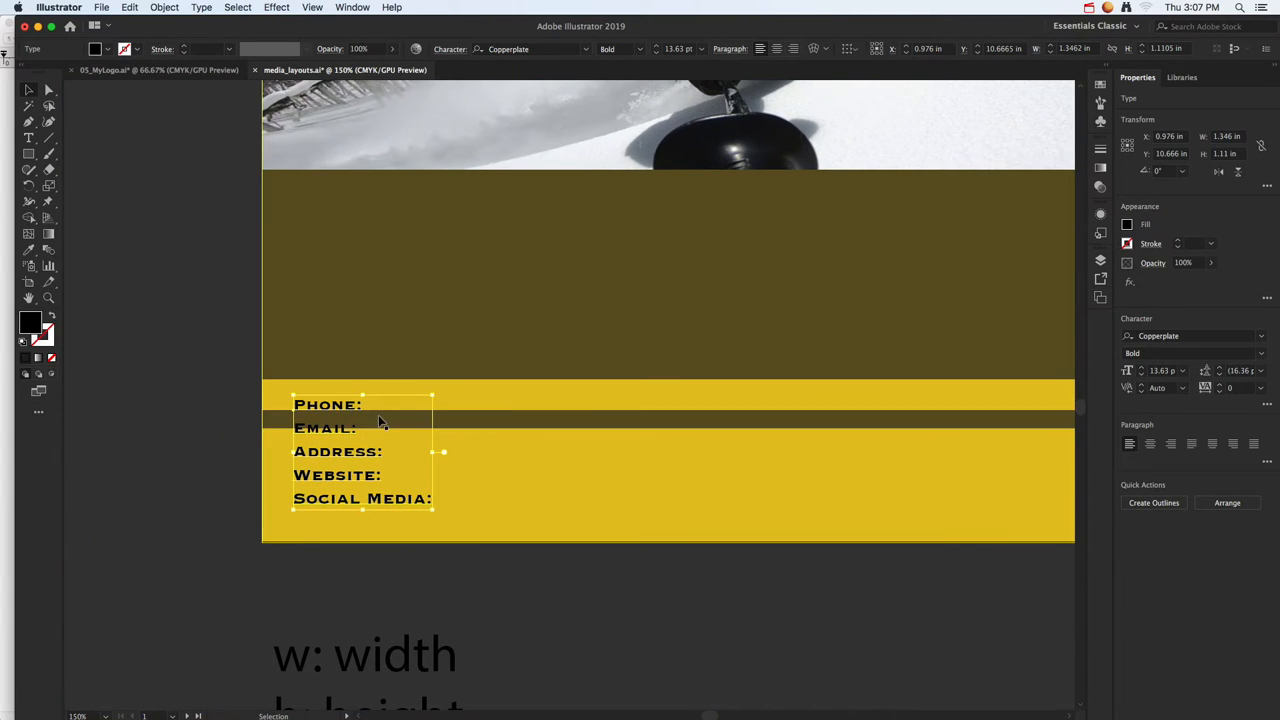
Join the Email, Address and Website labels onto the Phone line, separated by tabs
key(t)
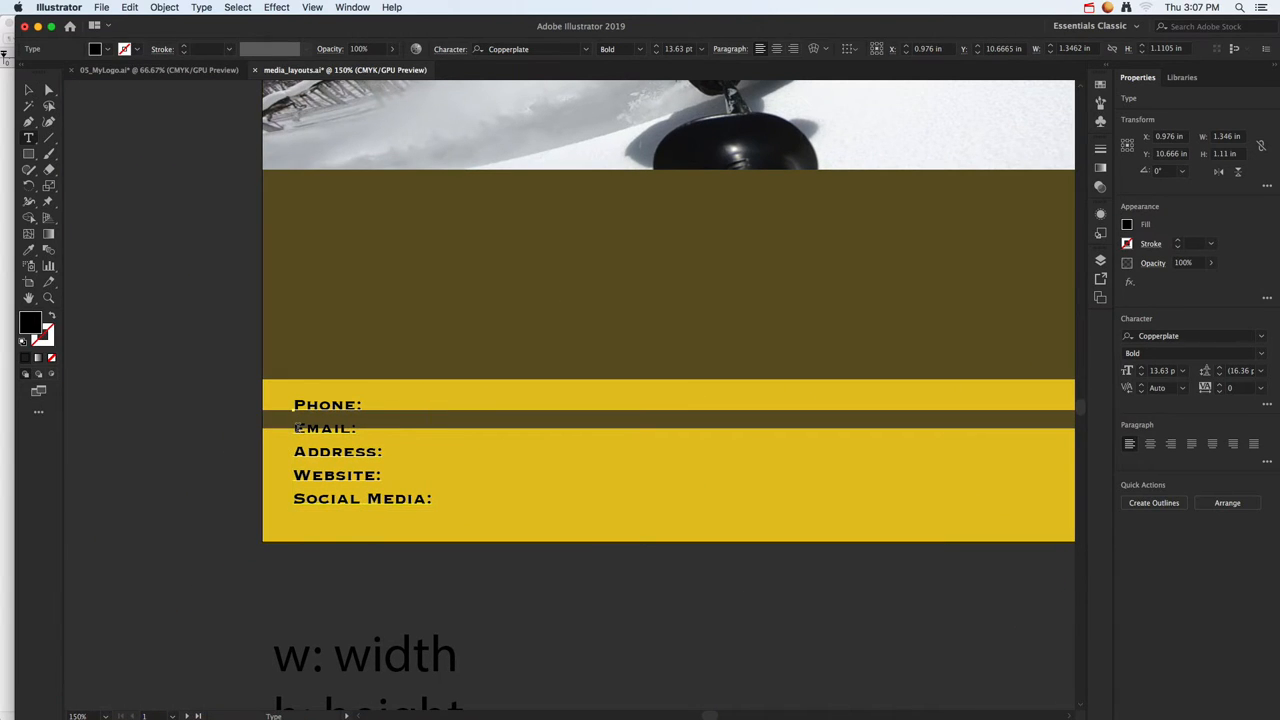
click(297, 427)
key(BackSpace)
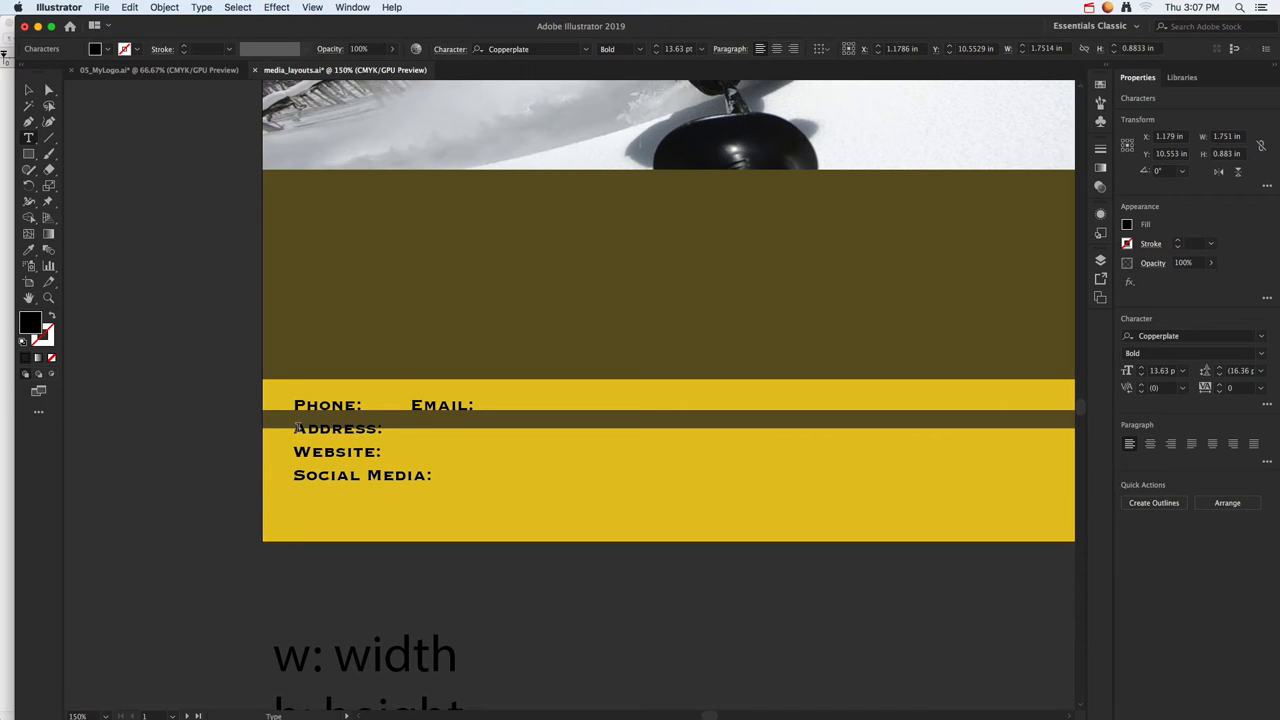
key(BackSpace)
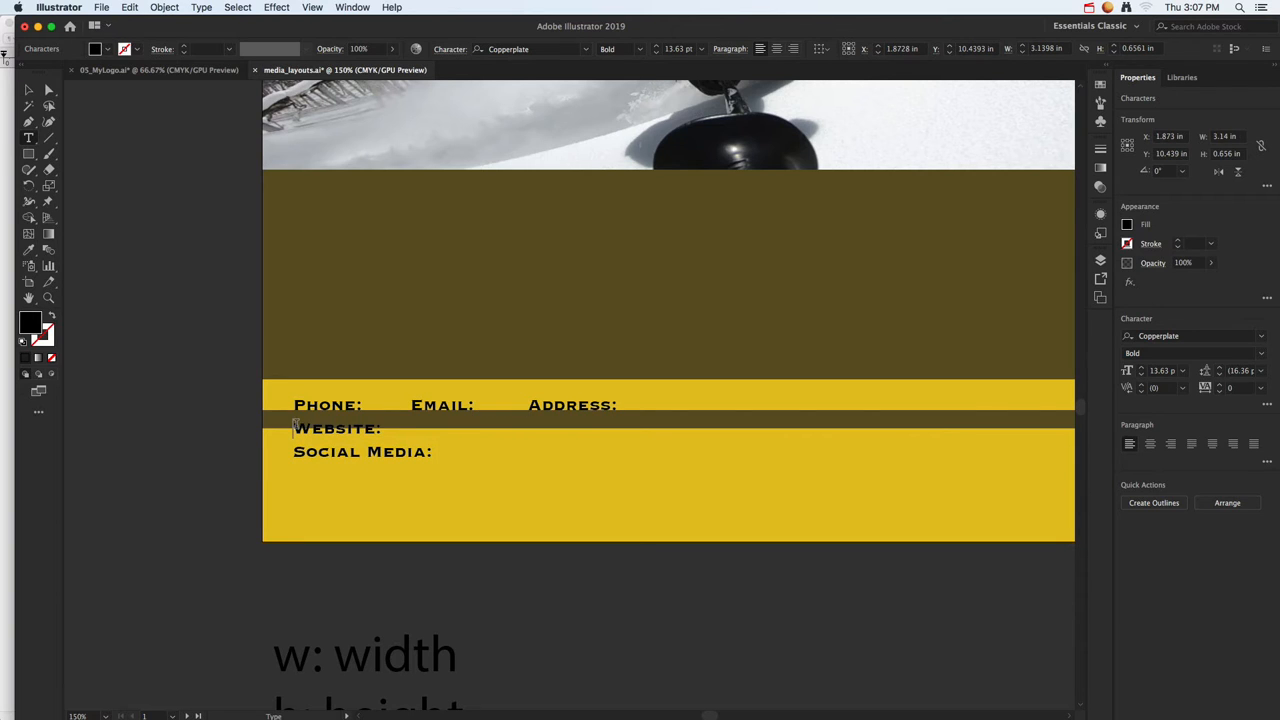
key(BackSpace)
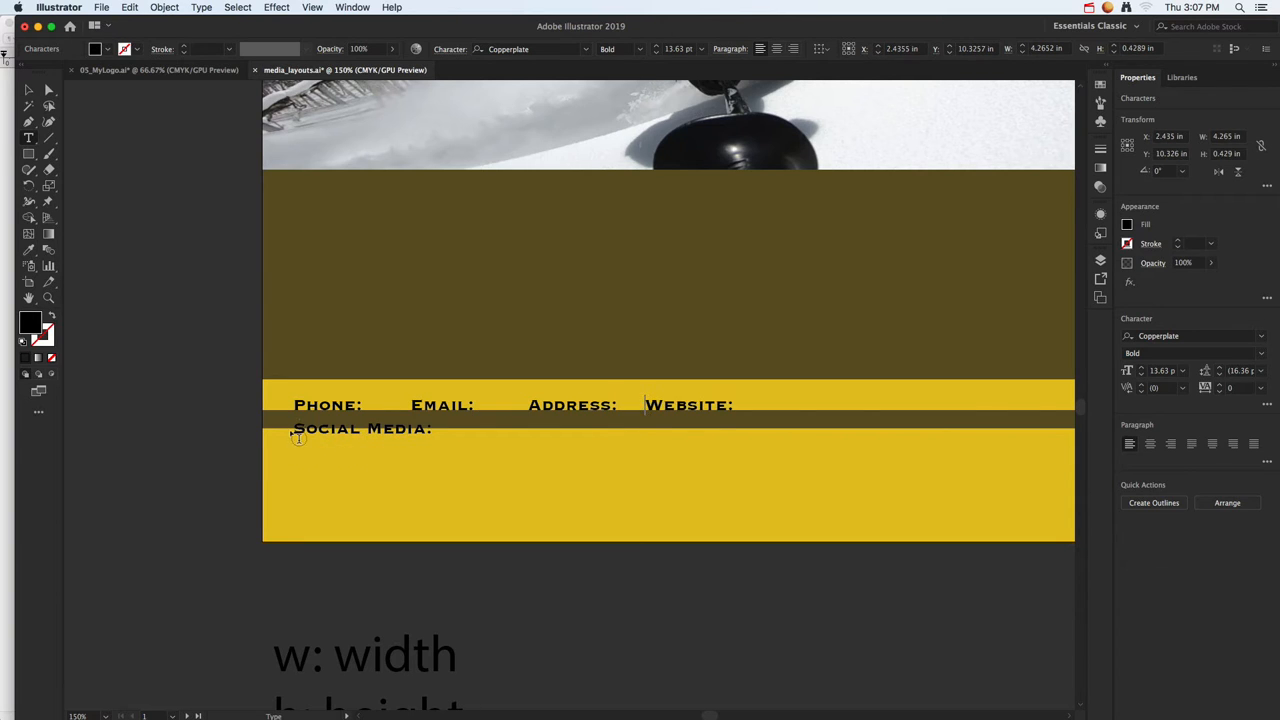
click(297, 437)
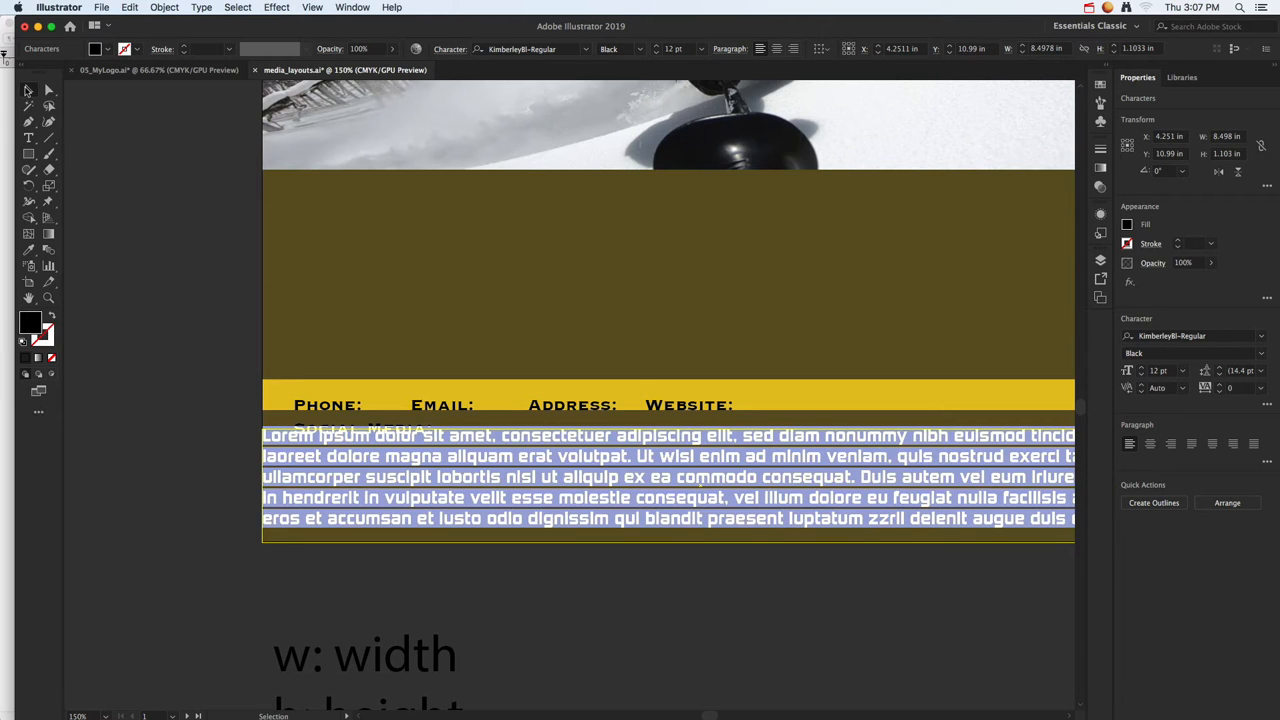
key(Escape)
key(super+z)
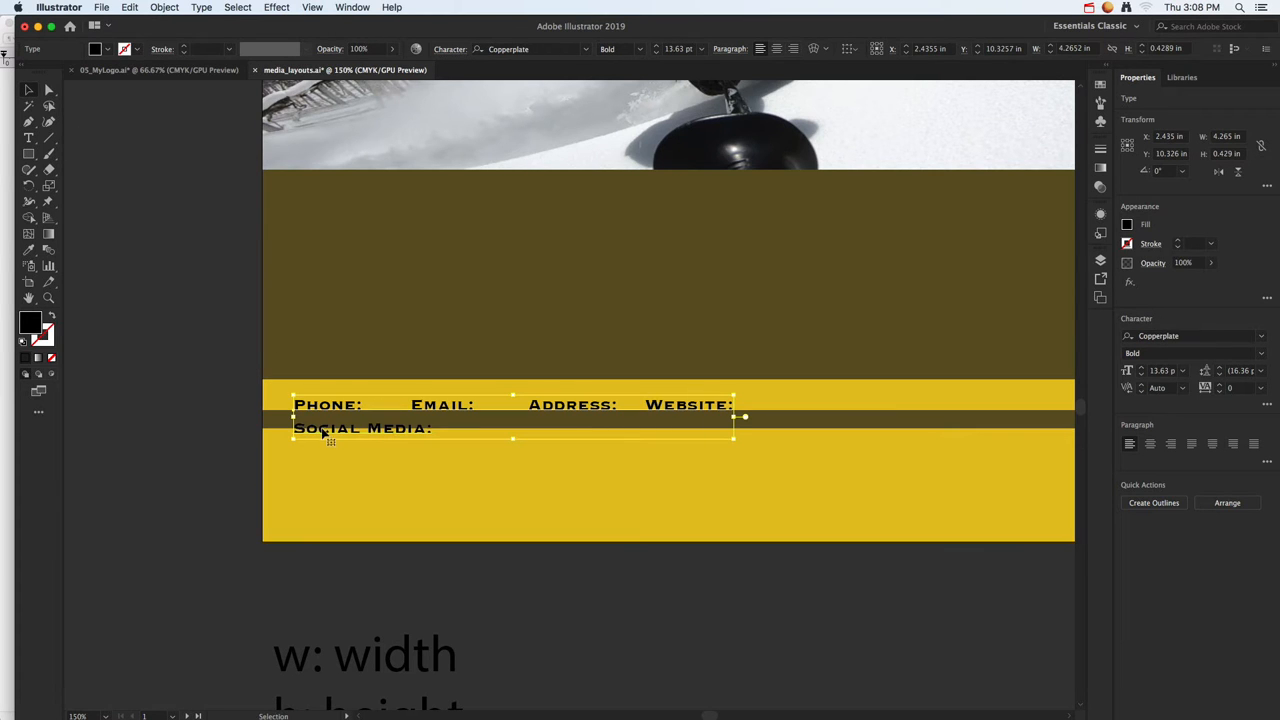
Move the Social Media label onto the same line after Website, separated by a tab
key(t)
click(297, 428)
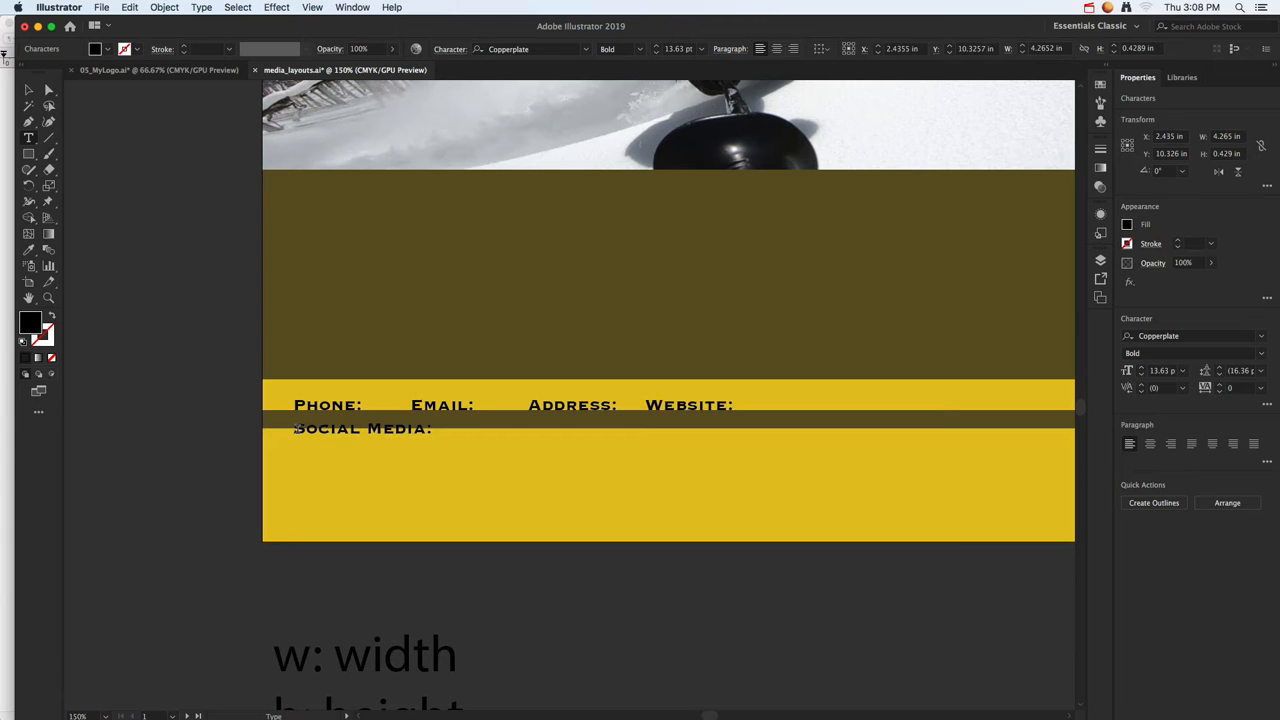
key(BackSpace)
key(Tab)
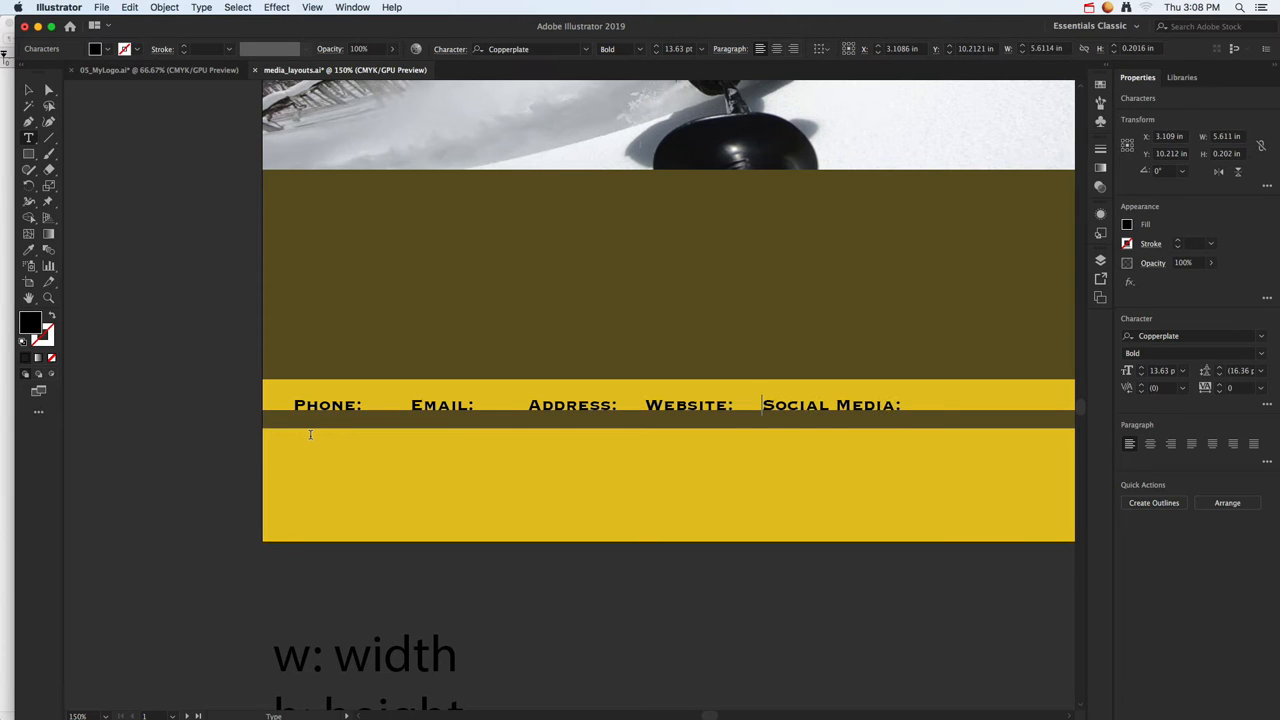
Add extra tabs before Social Media, Website, Address and Email to spread the contact labels evenly across the Magazine Ad
key(Tab)
click(645, 405)
key(Tab)
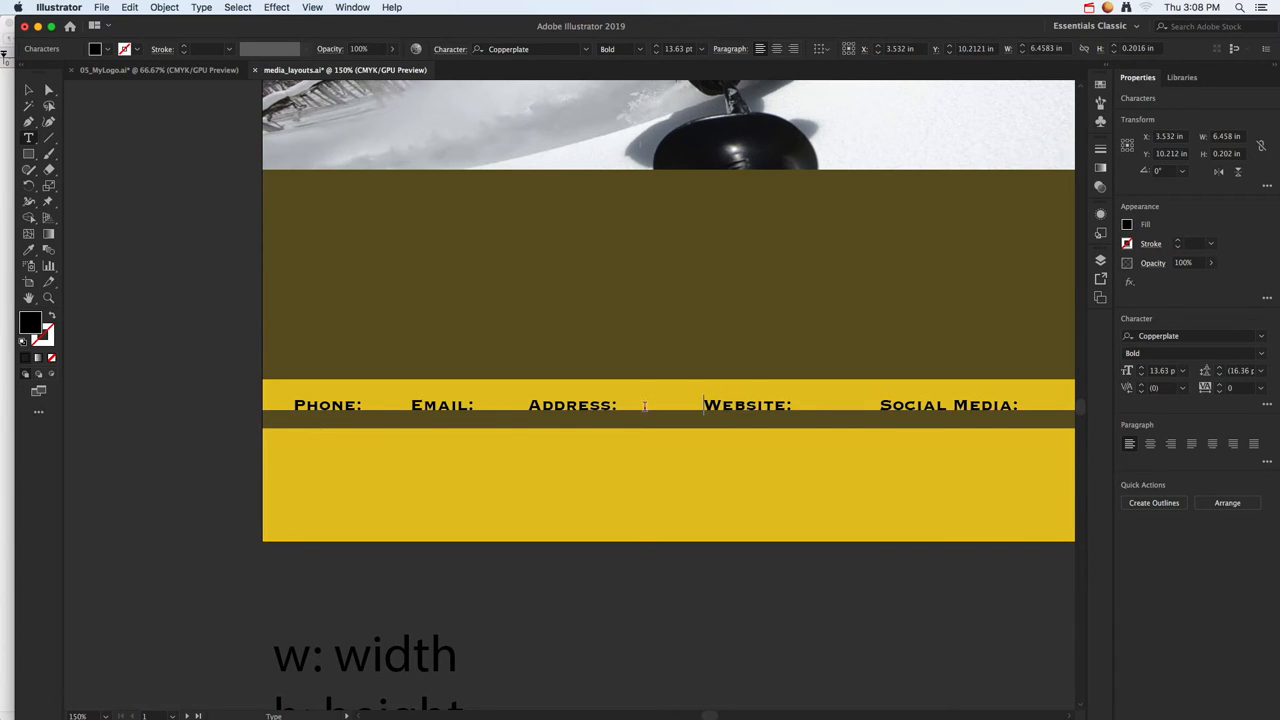
key(Tab)
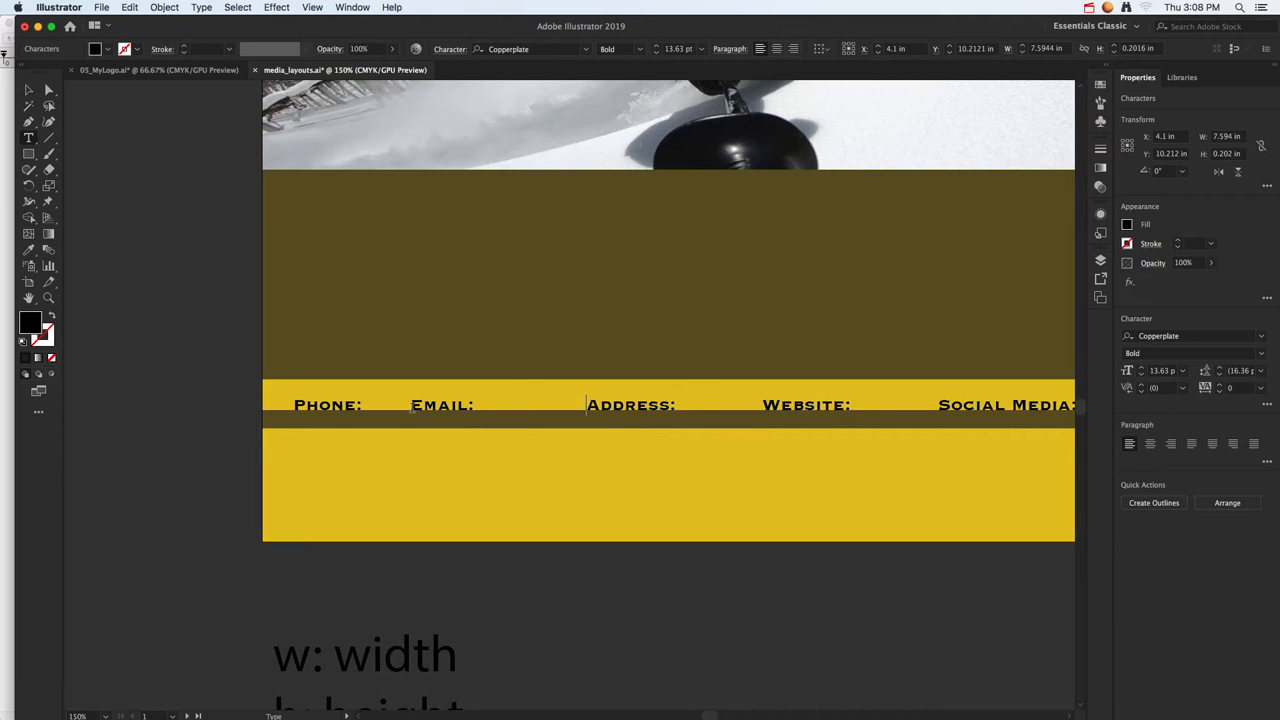
click(412, 406)
key(Tab)
Position the contact line centred within the thin yellow stripe of the Magazine Ad and deselect it
scroll(500, 500, right, 5)
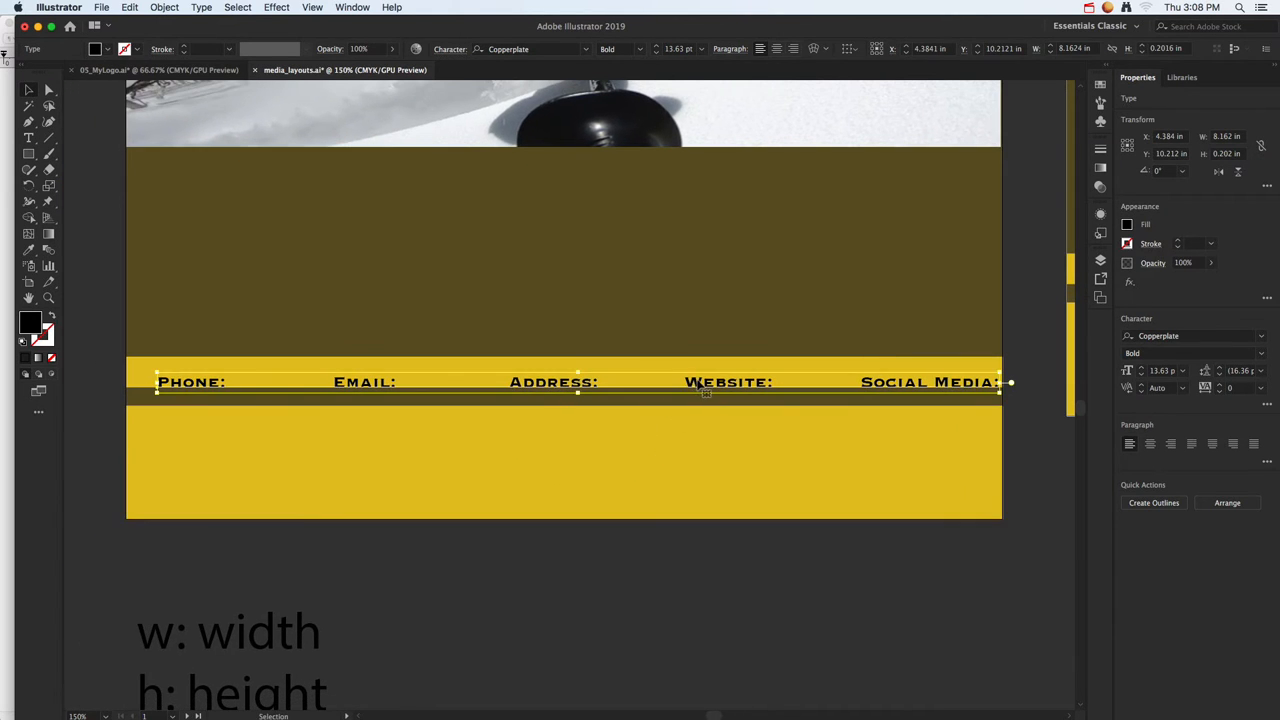
drag(698, 386, 691, 375)
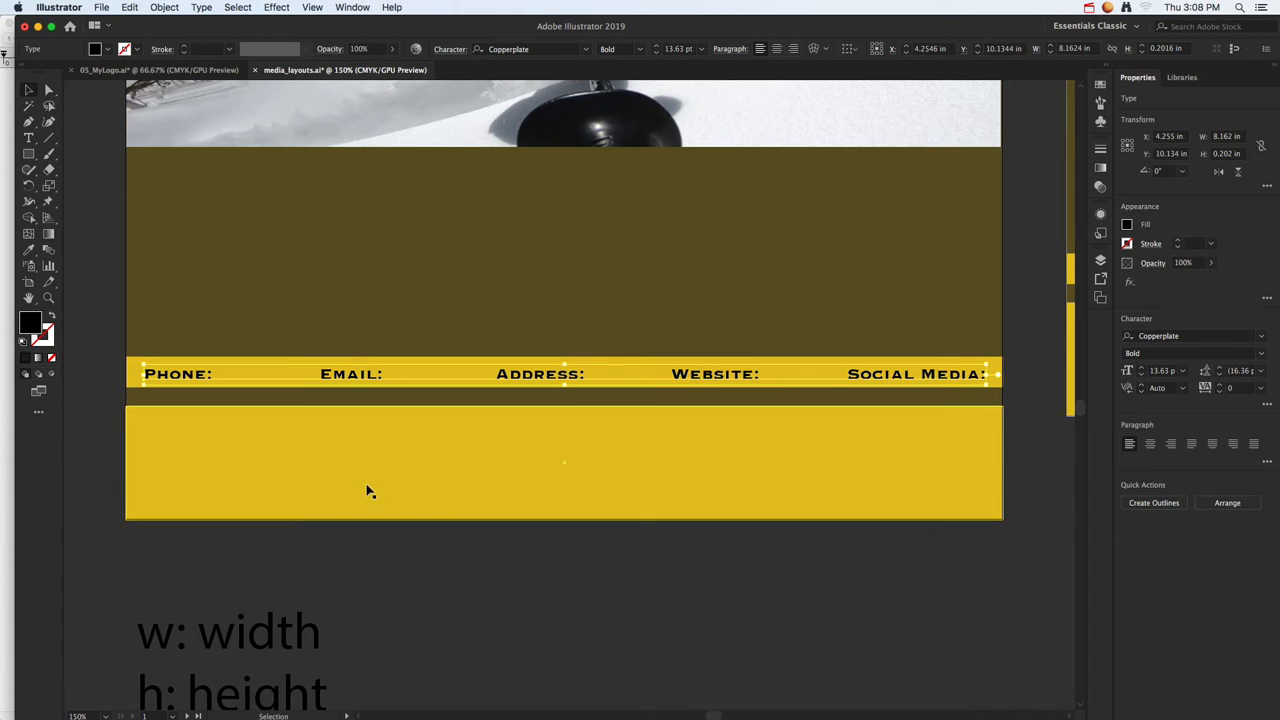
click(380, 589)
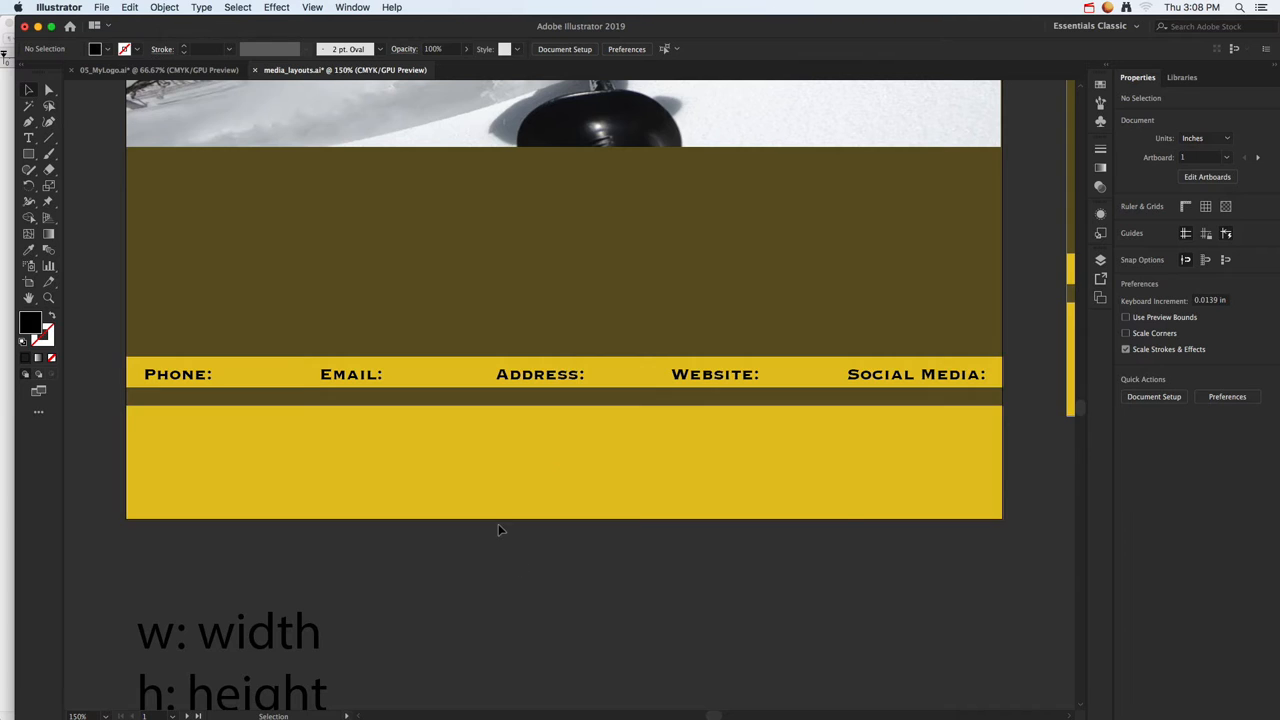
Add the text "Slogan", enlarge it to about 70.77 pt and place it in the brown area below the Magazine Ad photo
scroll(500, 530, down, 1)
scroll(500, 530, down, 1)
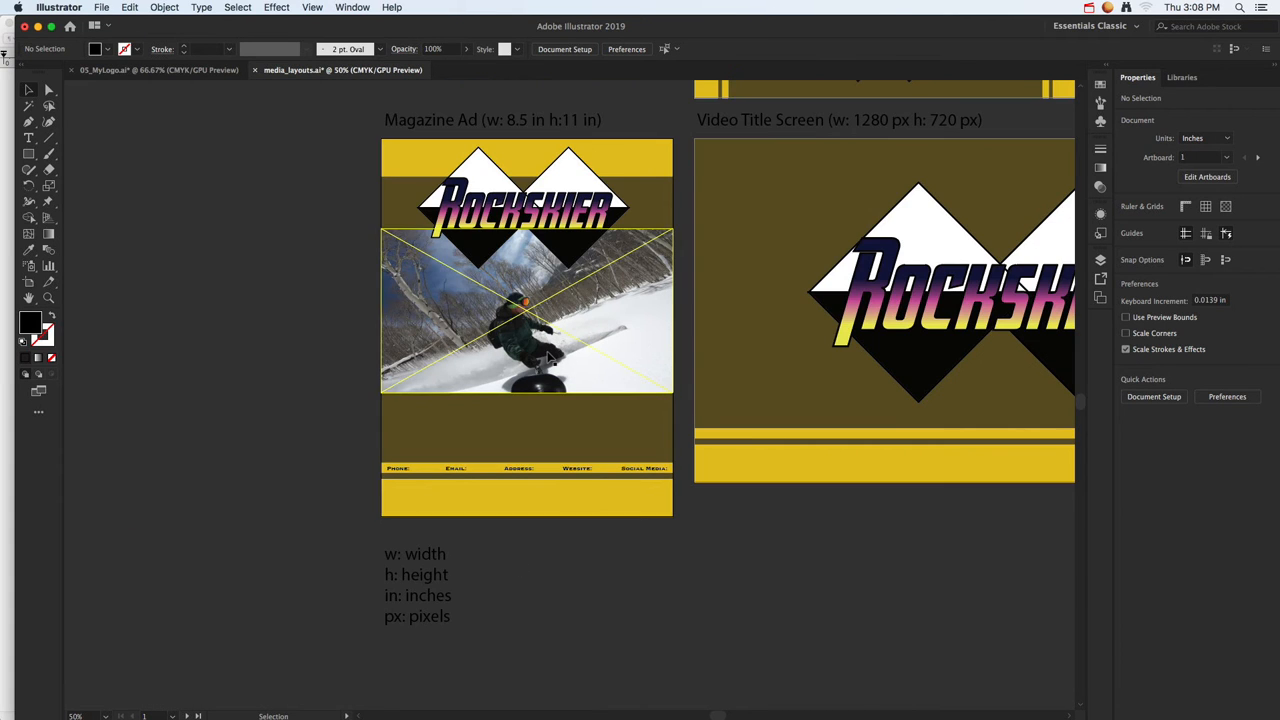
key(t)
click(300, 432)
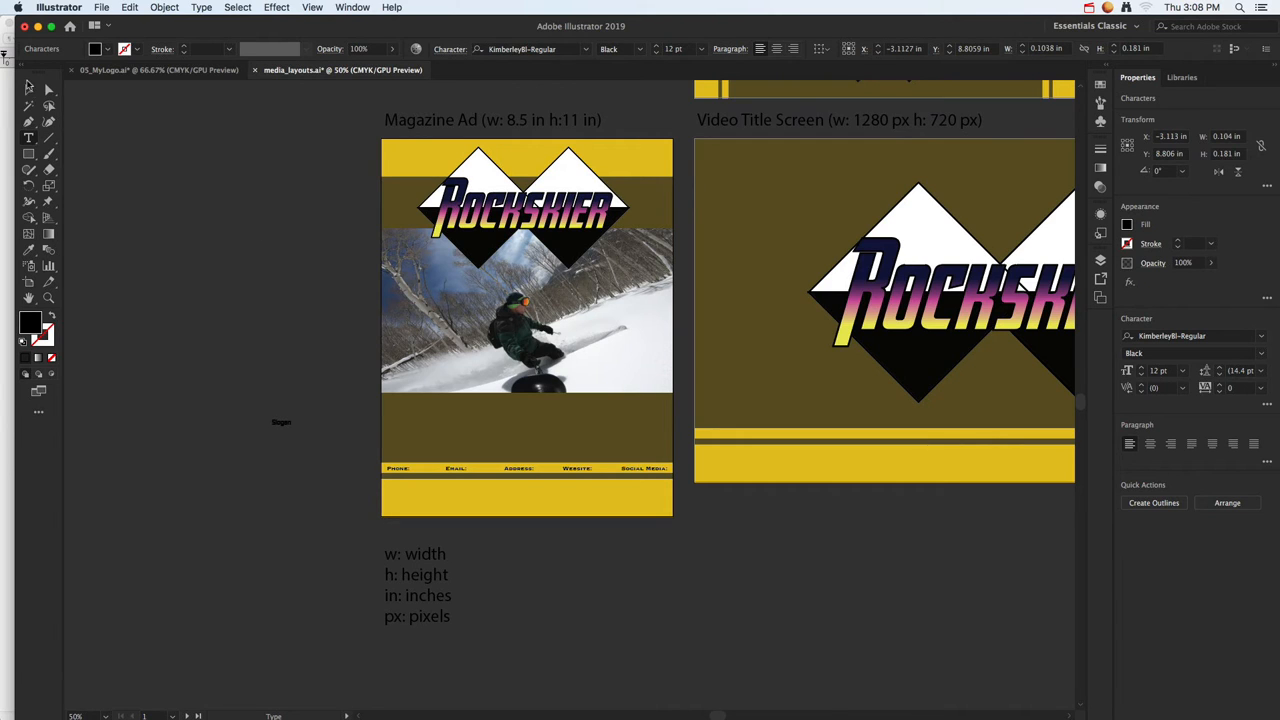
click(29, 90)
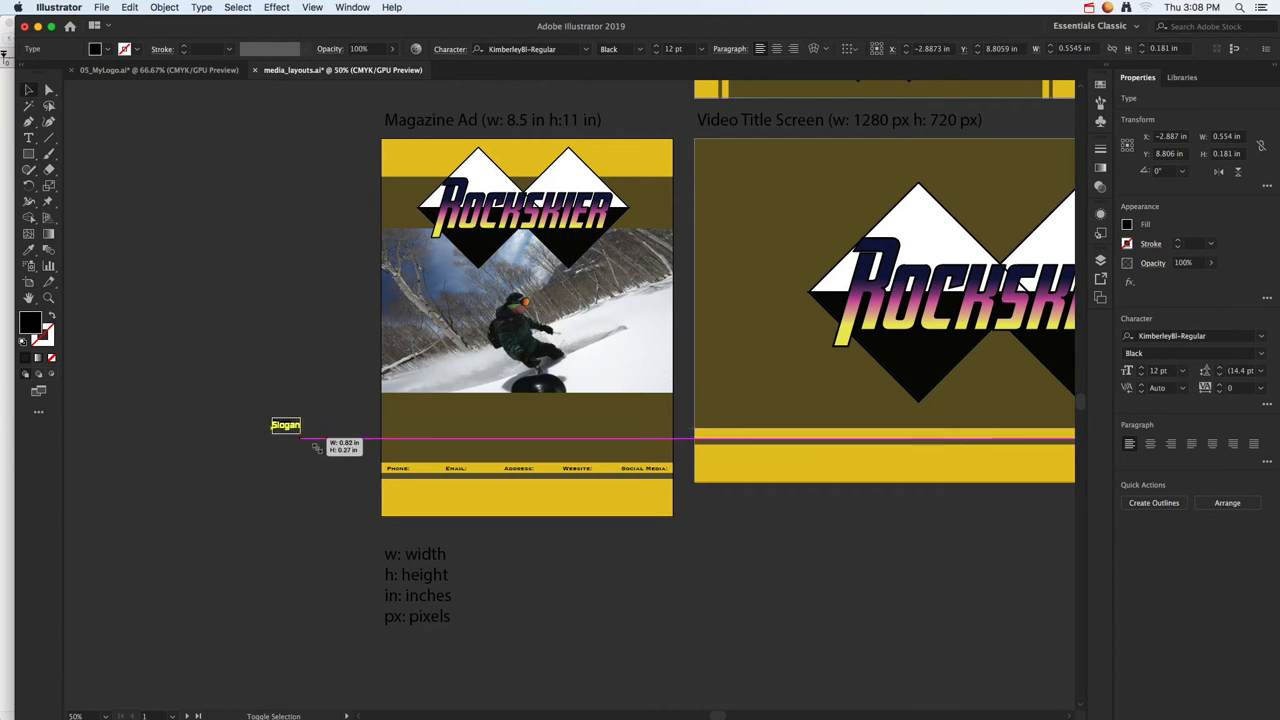
drag(291, 426, 553, 433)
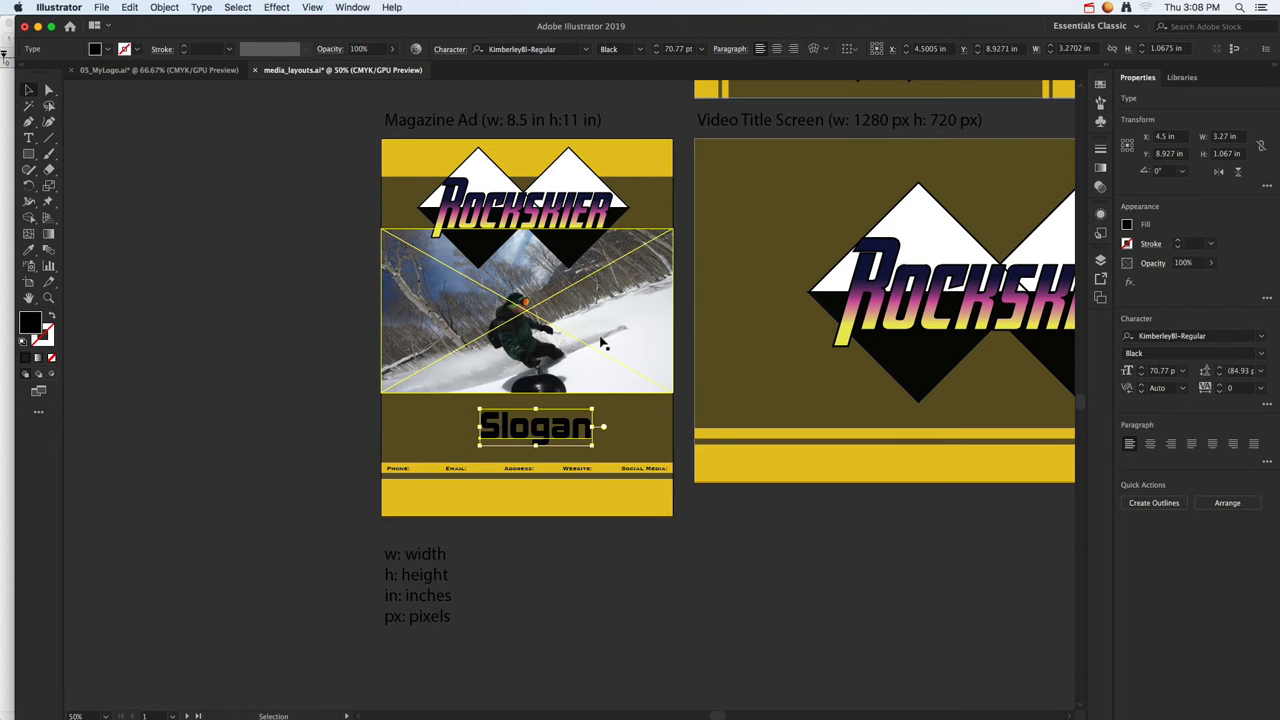
Replace the "Slogan" placeholder text on the Magazine Ad with "Ski all year"
scroll(613, 393, up, 5)
double_click(491, 503)
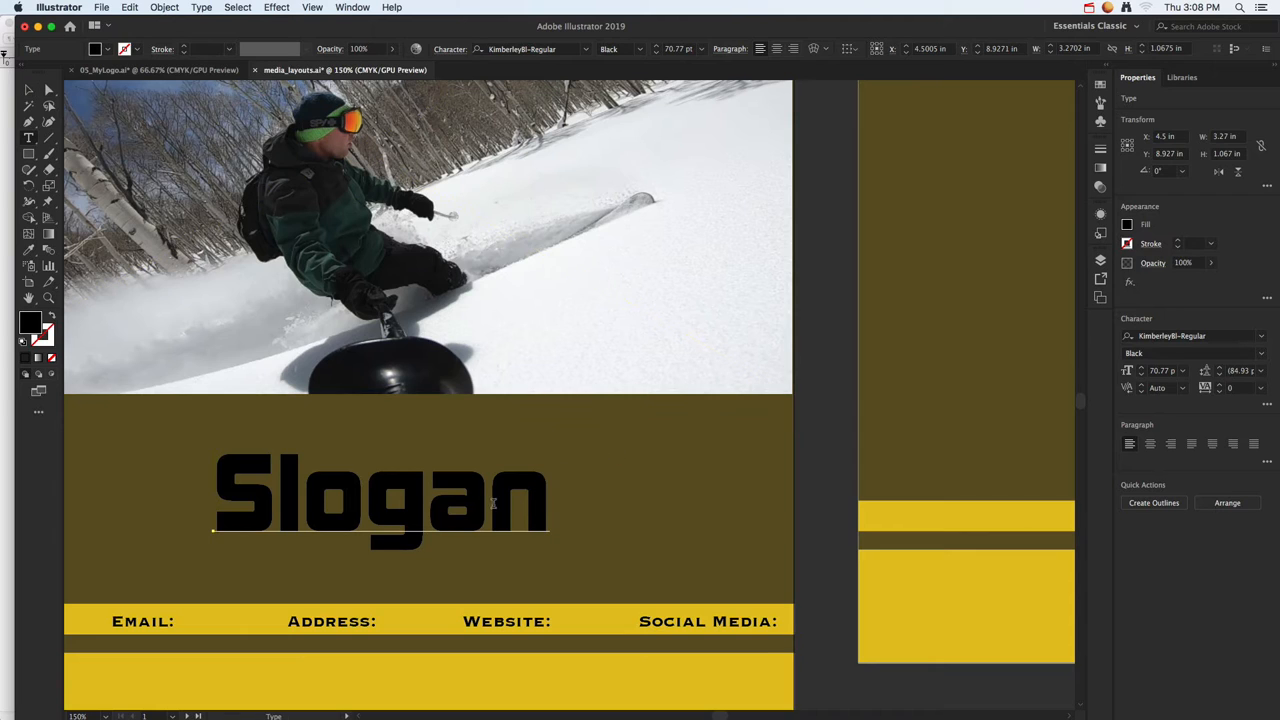
double_click(487, 506)
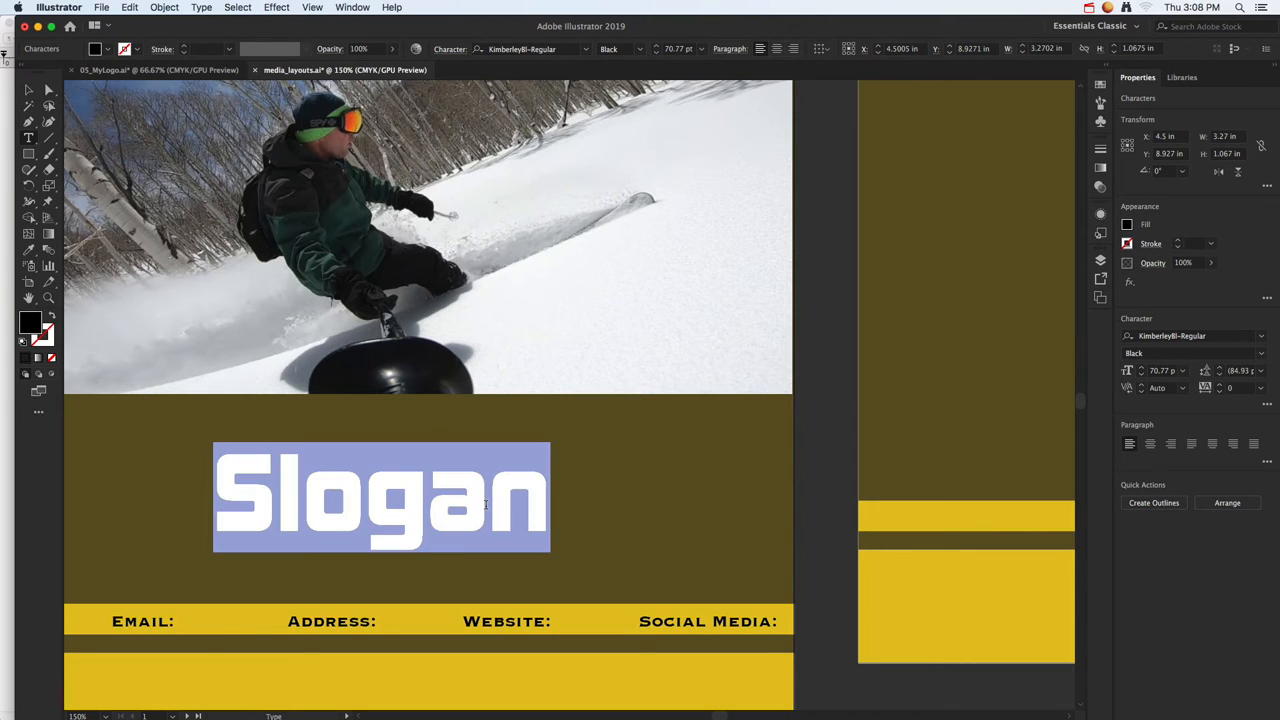
text(Ski)
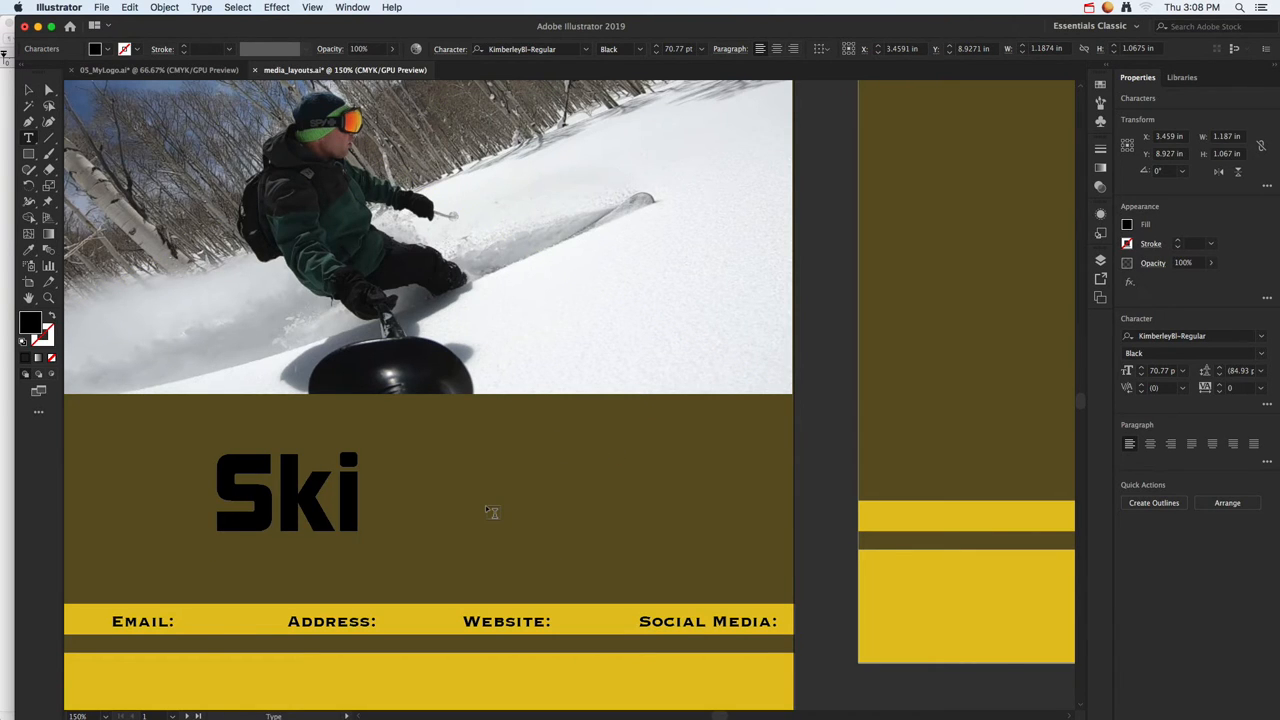
text( all)
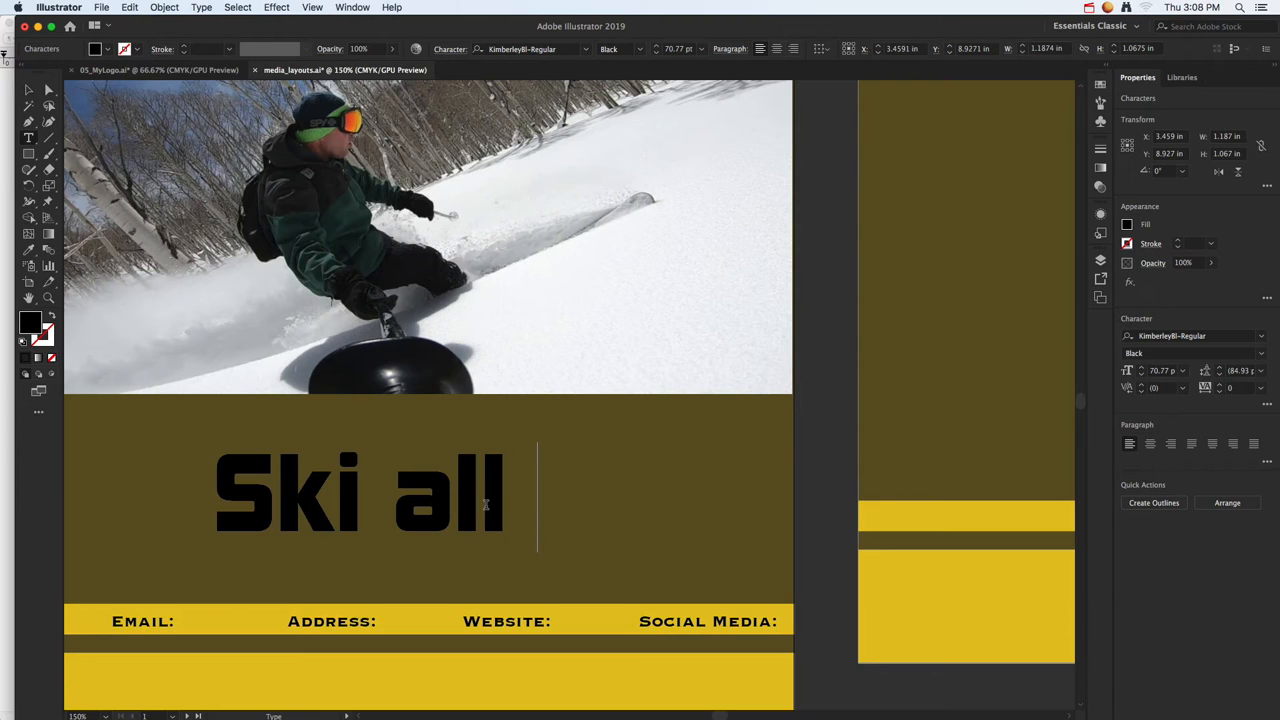
text( year)
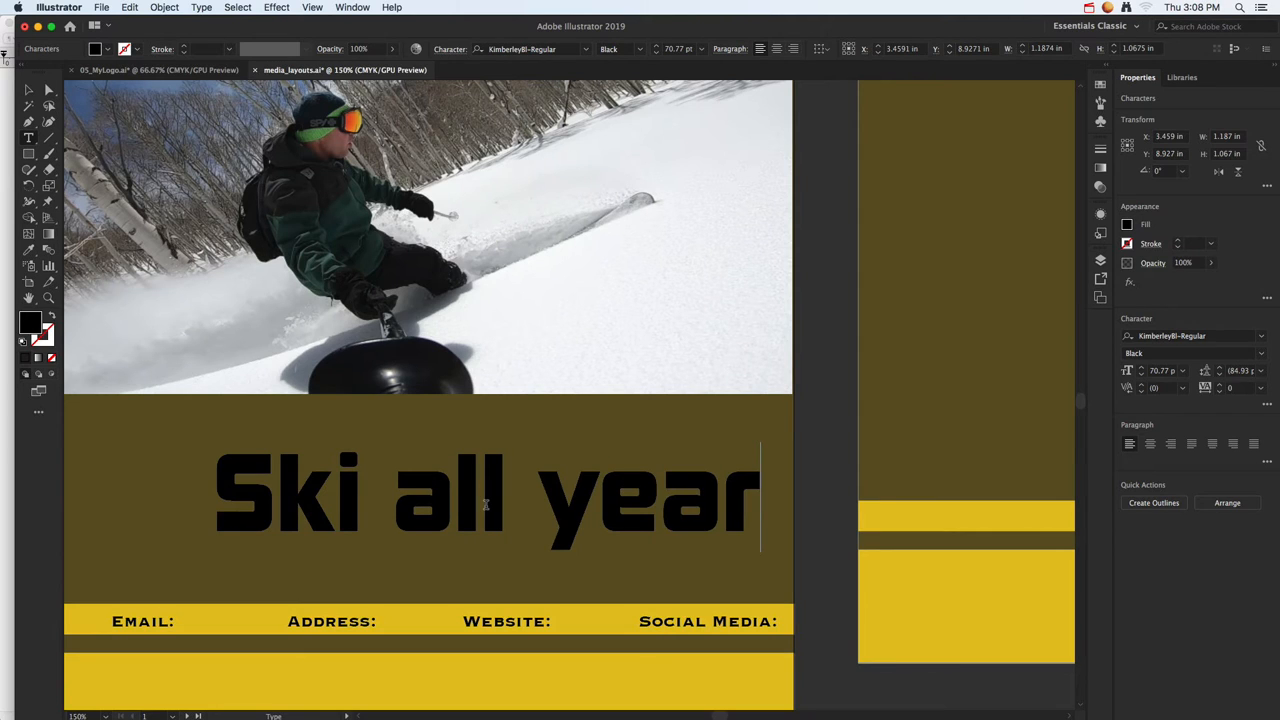
key(Escape)
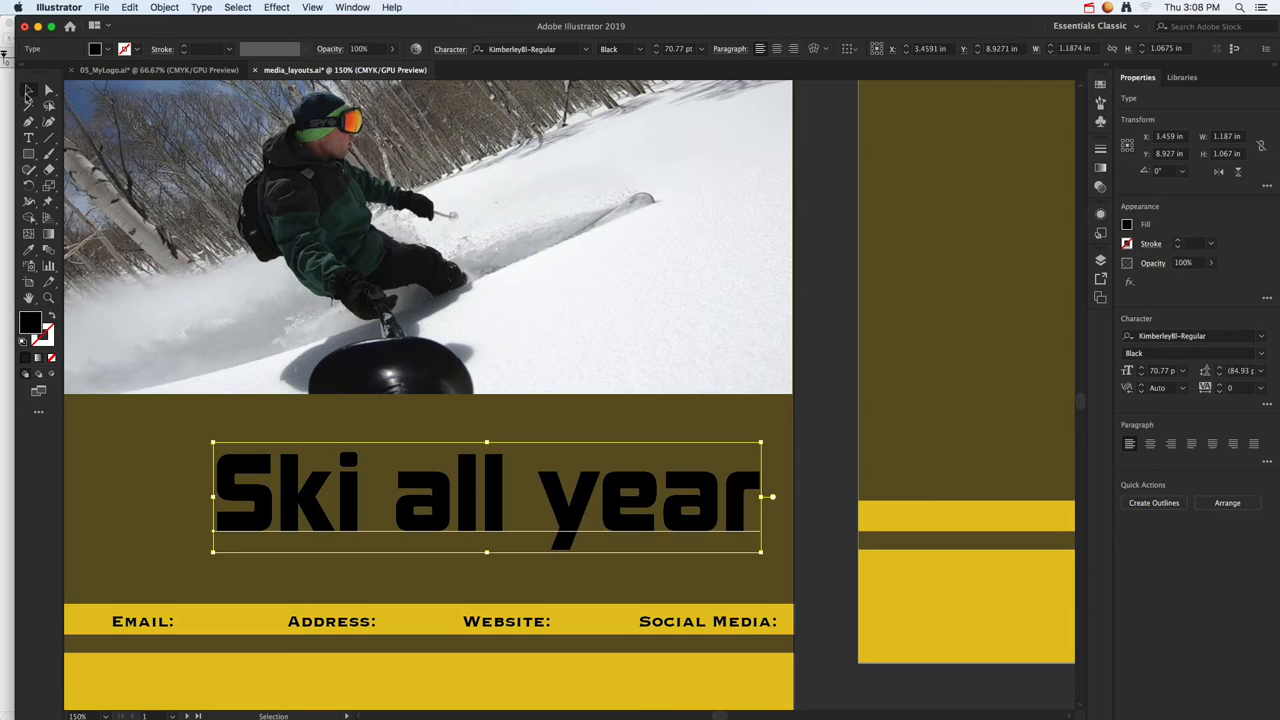
Move the "Ski all year" slogan so it sits roughly centred in the brown area below the photo, and deselect it
key(super+minus)
key(super+minus)
drag(378, 443, 334, 450)
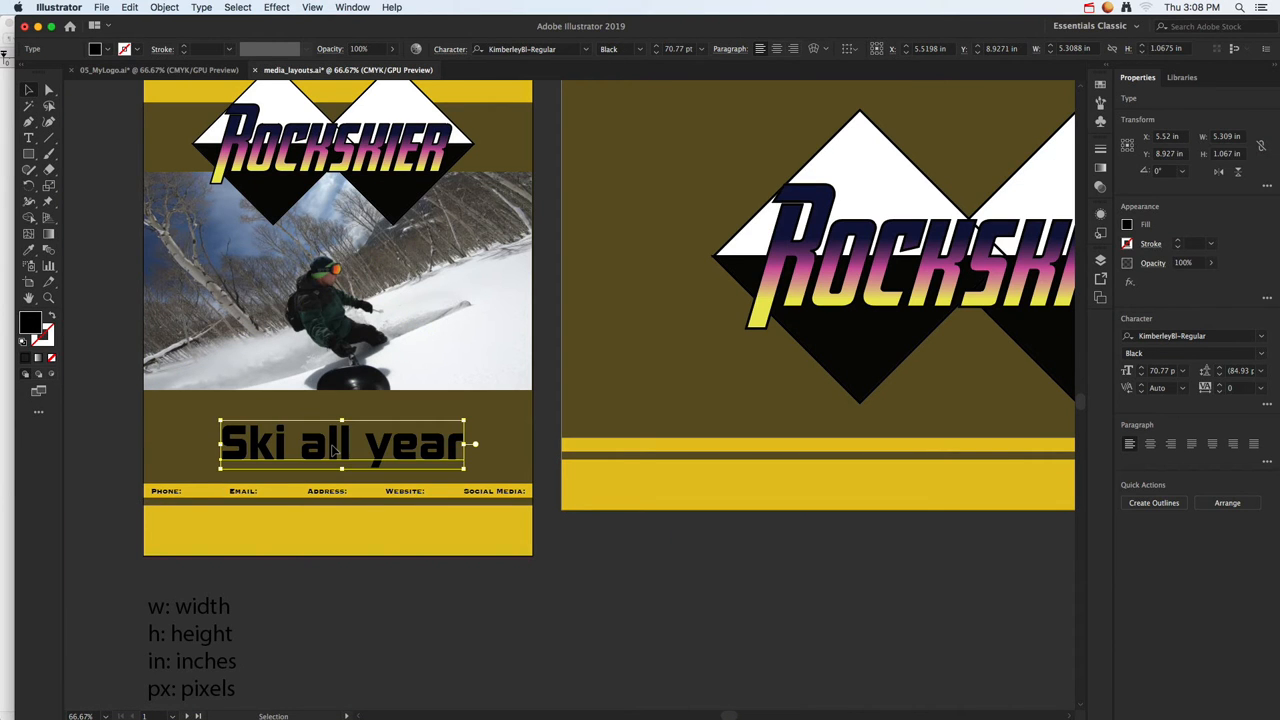
click(115, 466)
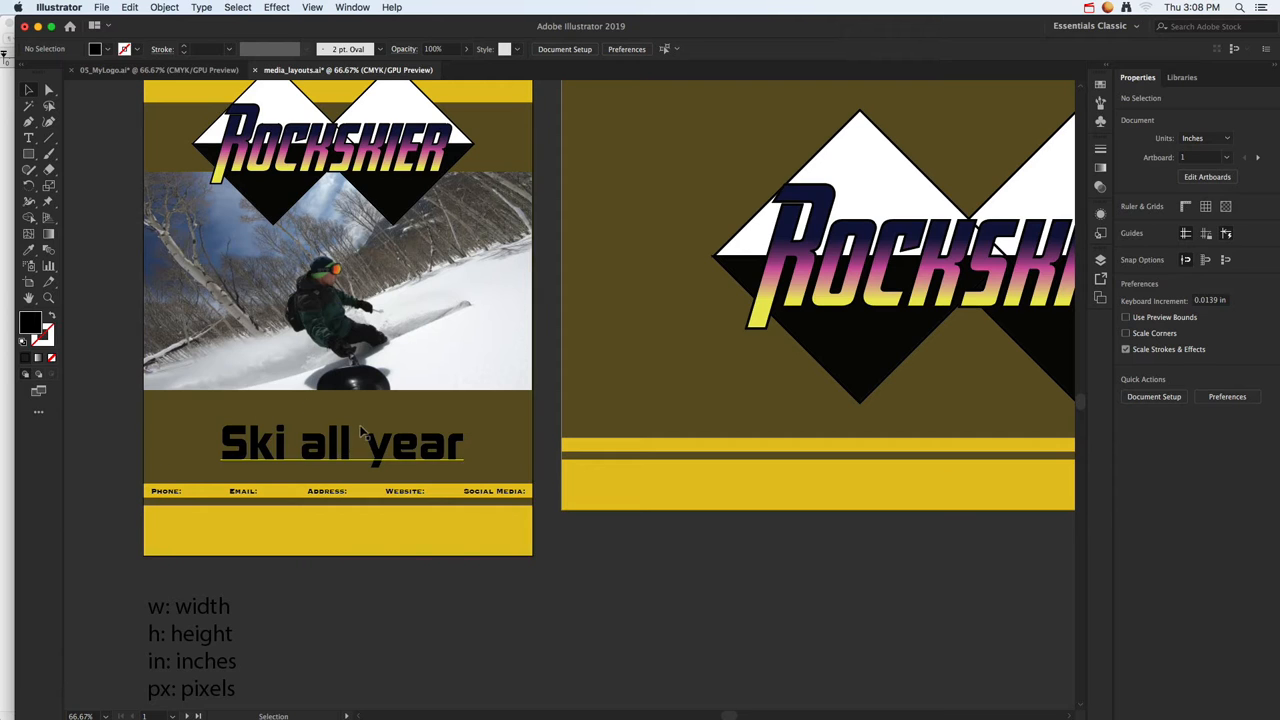
drag(436, 328, 494, 350)
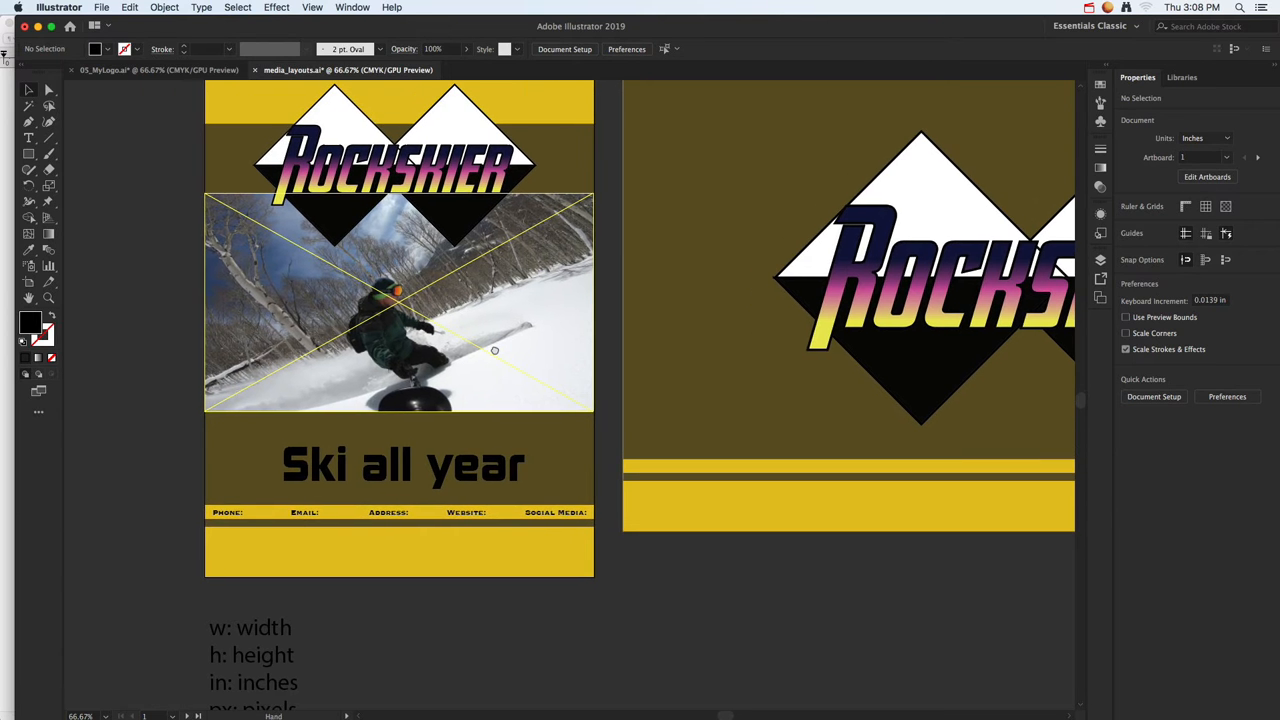
Switch to Finder and preview 033020bccspruceshill_17.png and 031920bccButlerFork_05.png in the skipicts folder as candidate photos
key(super+Tab)
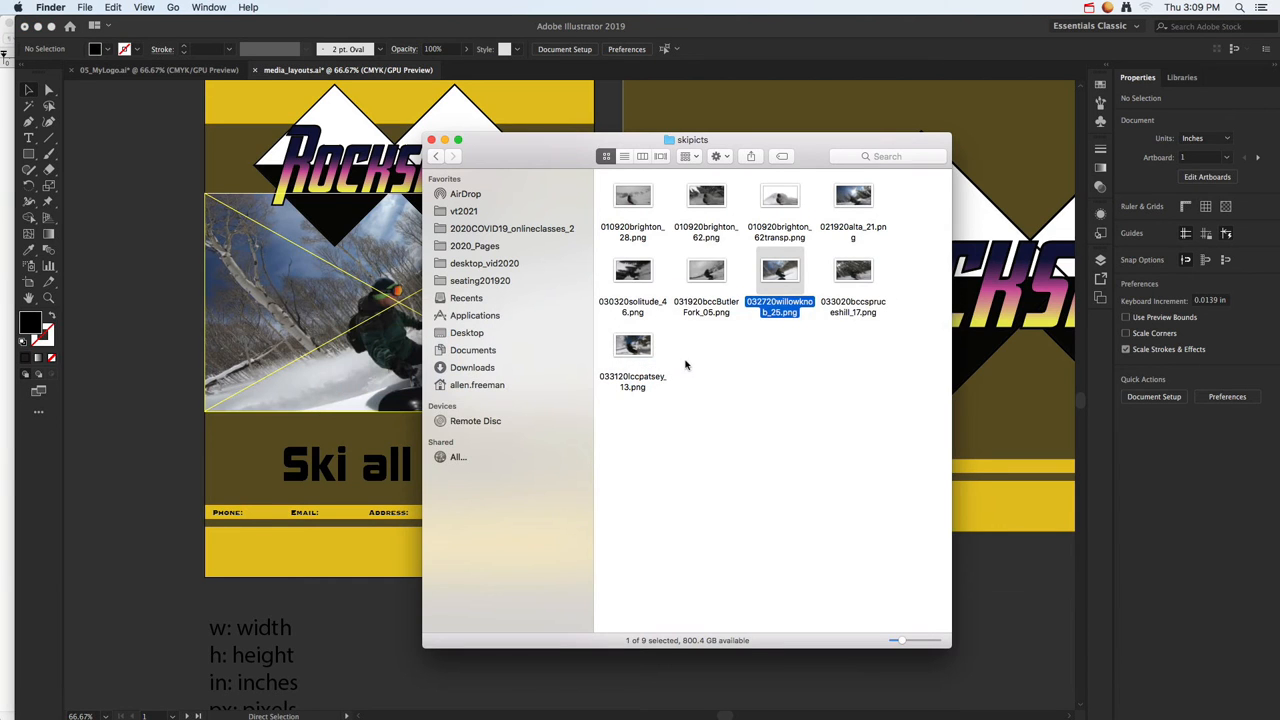
click(703, 364)
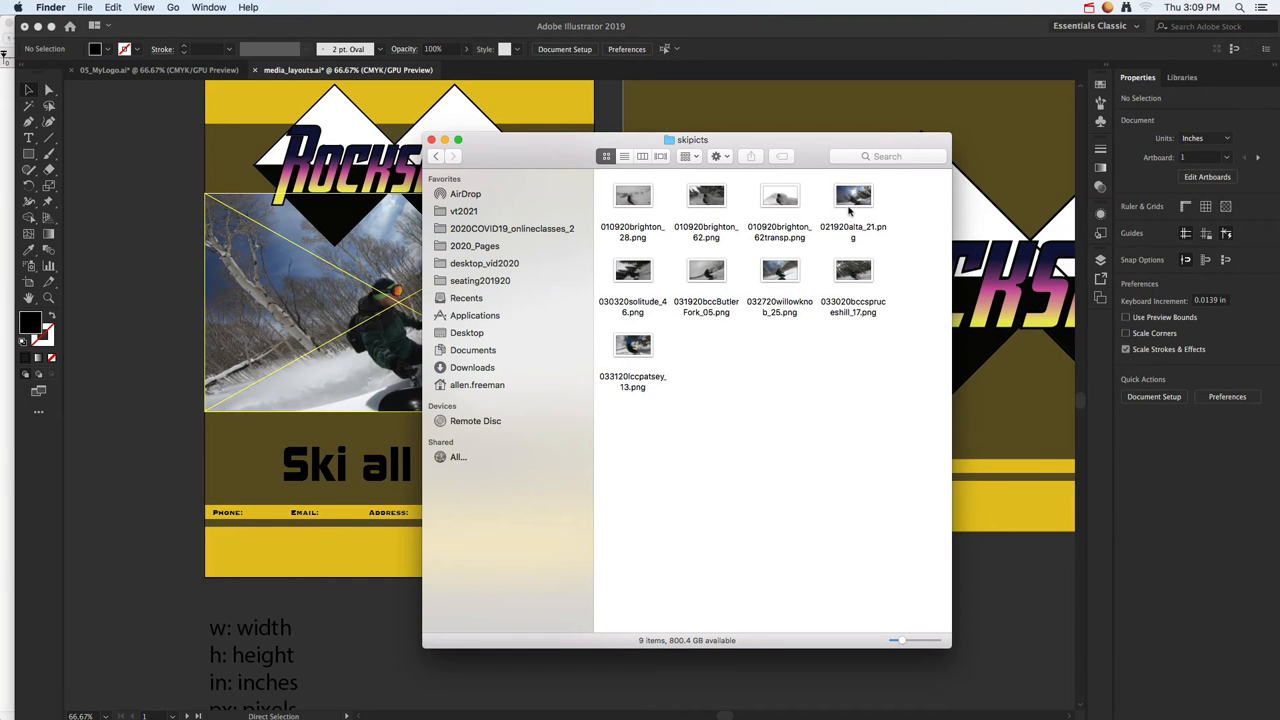
click(862, 272)
key(space)
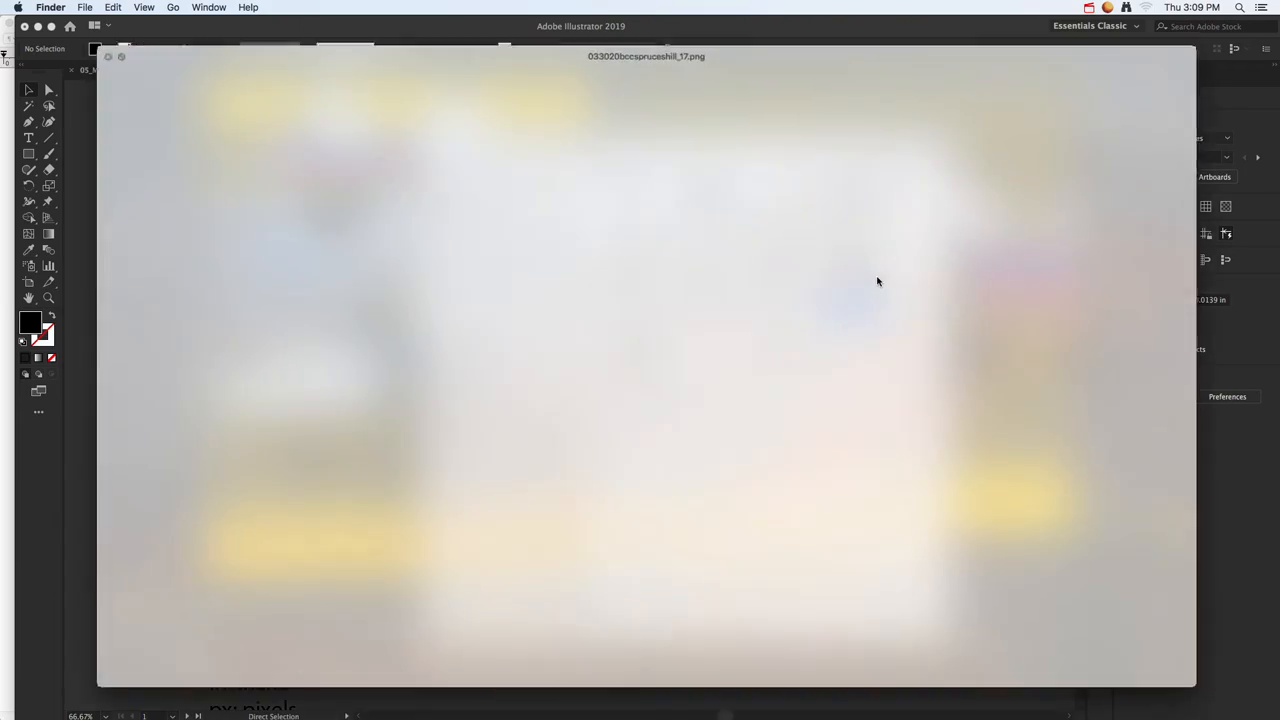
key(space)
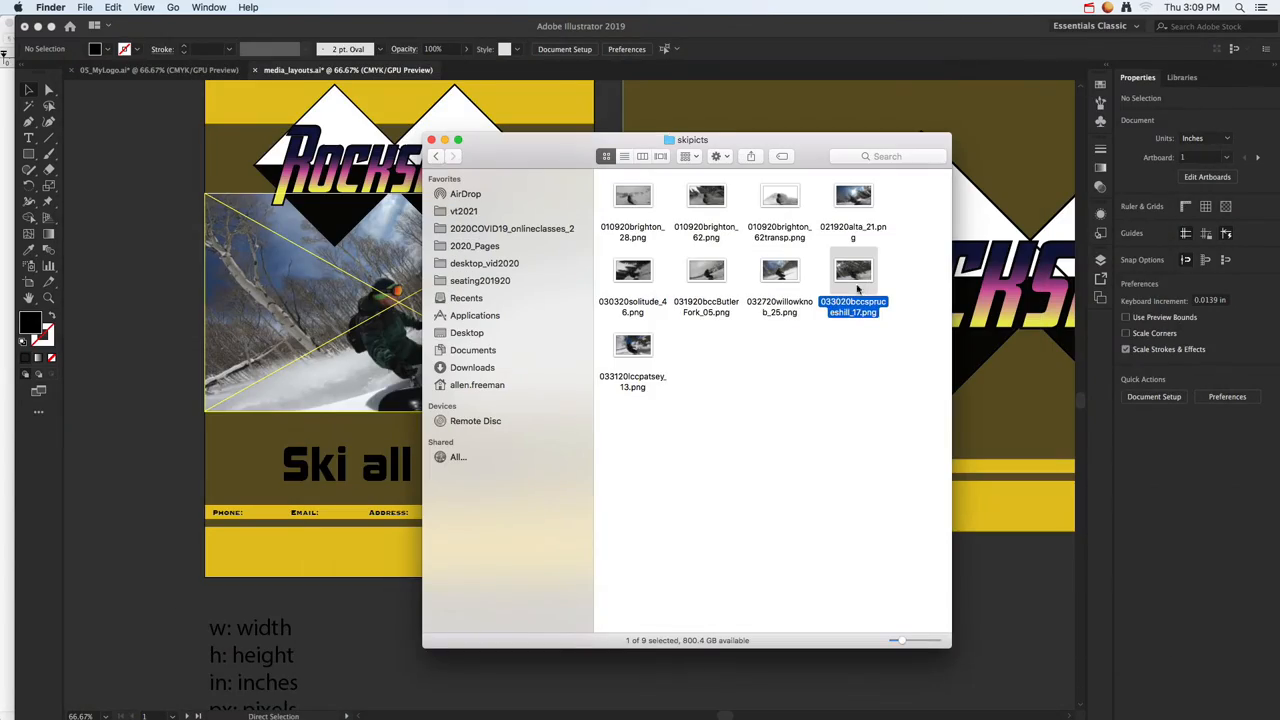
click(716, 288)
key(space)
key(space)
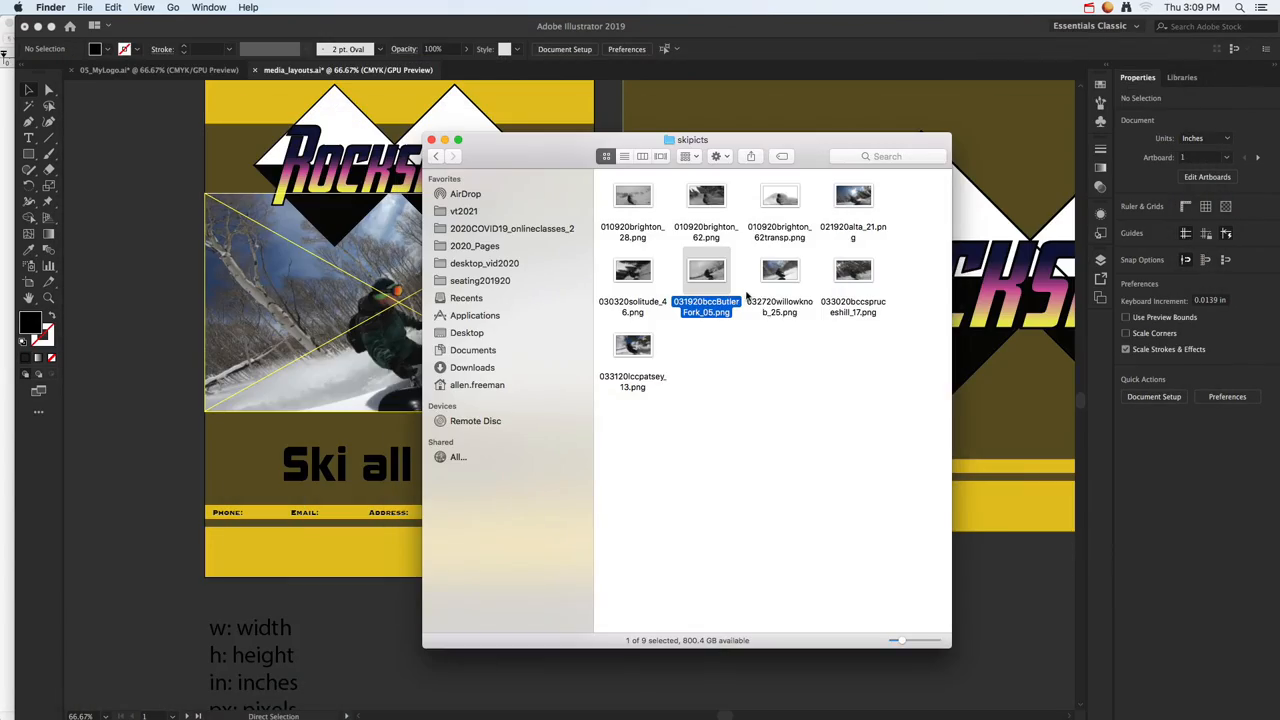
Preview 033120lccpatsey_13.png in the skipicts folder and place it in the Illustrator layout document
click(648, 347)
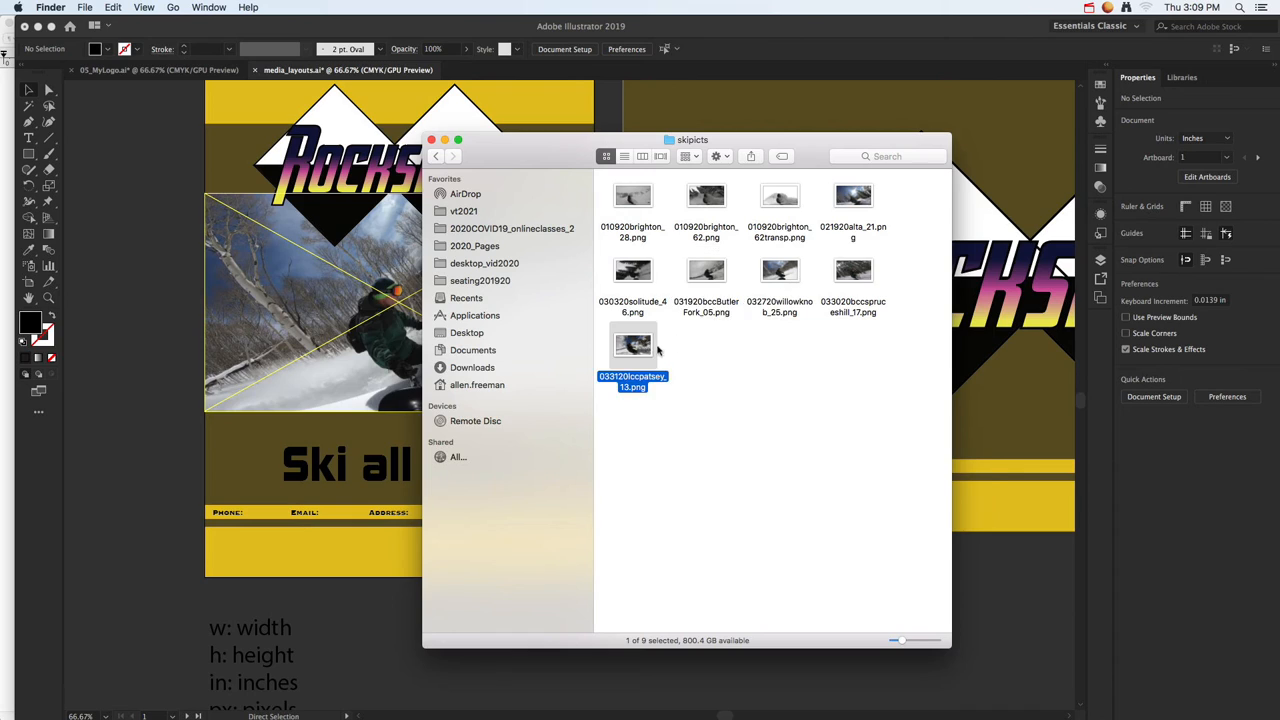
key(space)
key(space)
drag(632, 355, 137, 428)
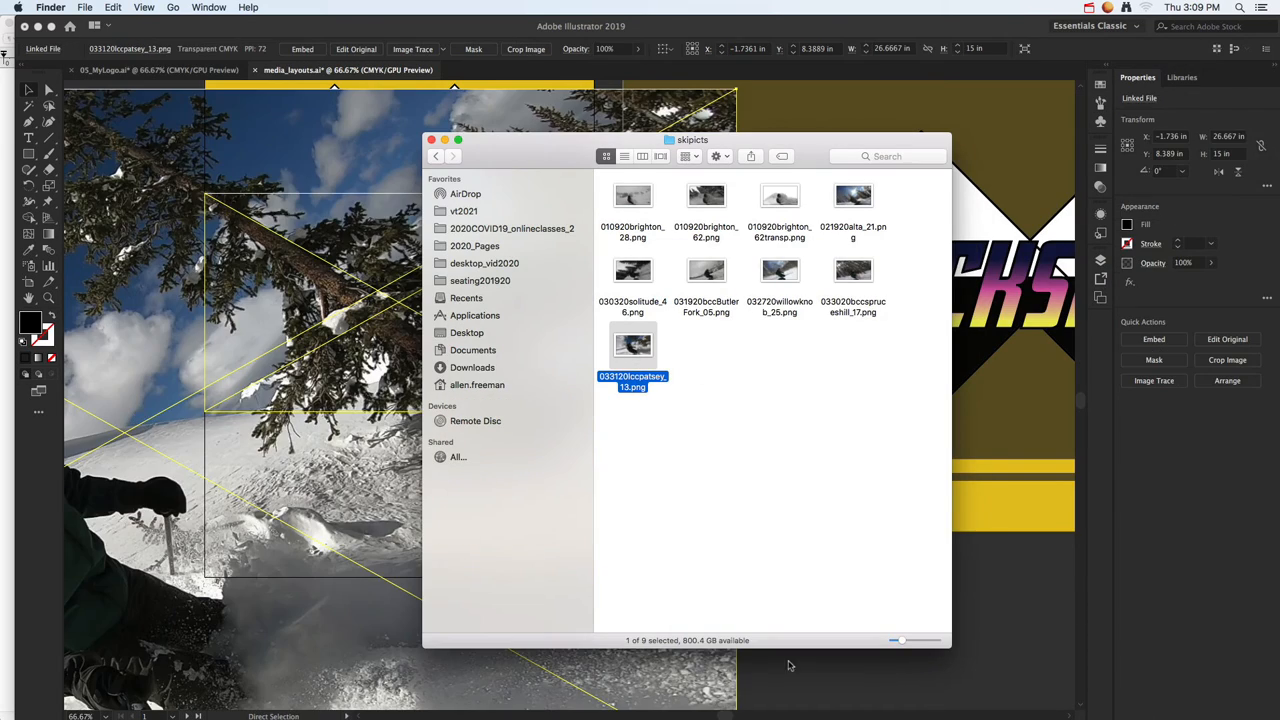
click(790, 667)
Scale the placed skiing photo down to about 7.92 × 4.45 in and position it in the empty space beside the Magazine Ad
key(super+minus)
key(super+minus)
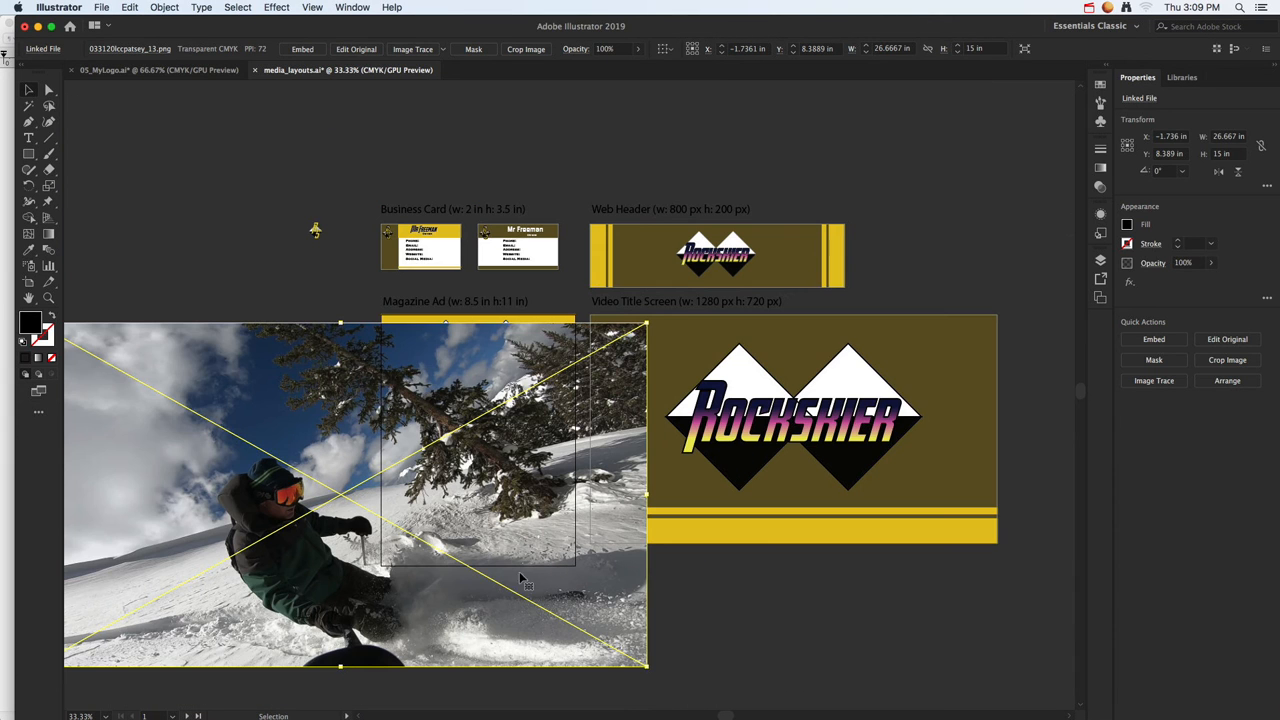
drag(637, 662, 281, 455)
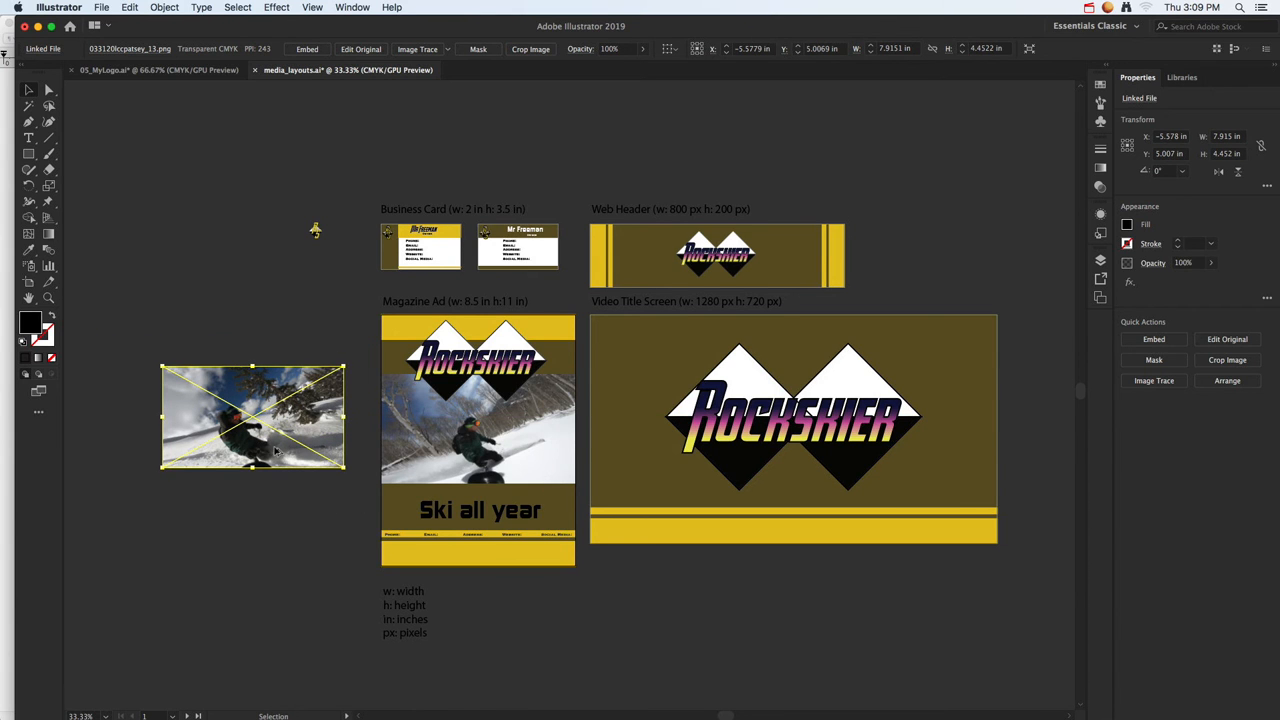
Draw a rounded rectangle of about 4.86 × 3.49 in over the skier in the new photo
key(super+1)
drag(252, 450, 440, 450)
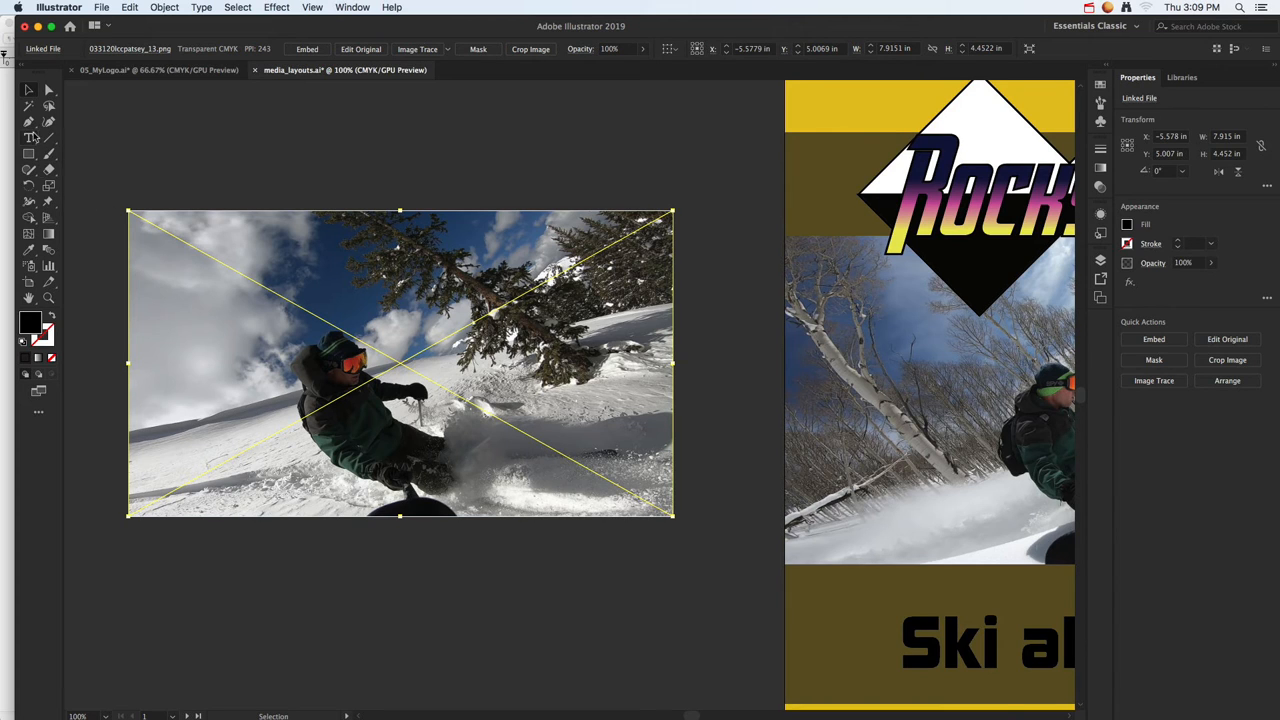
click(30, 155)
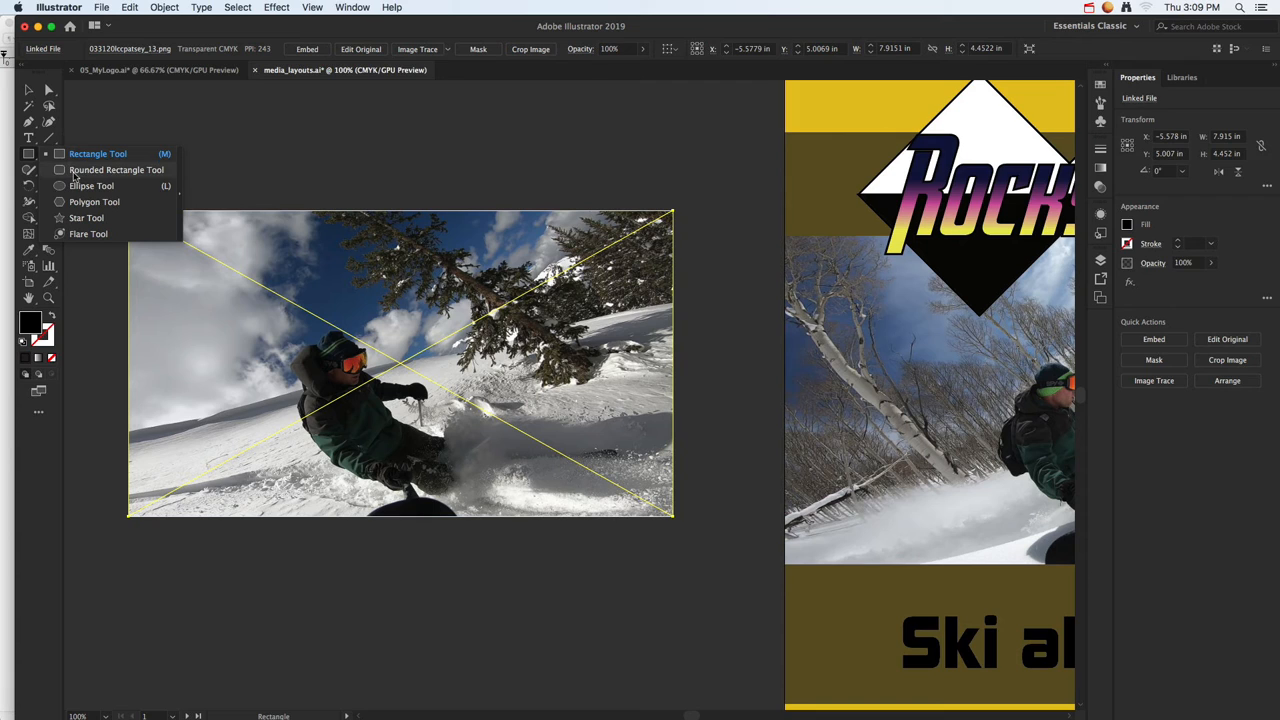
click(74, 170)
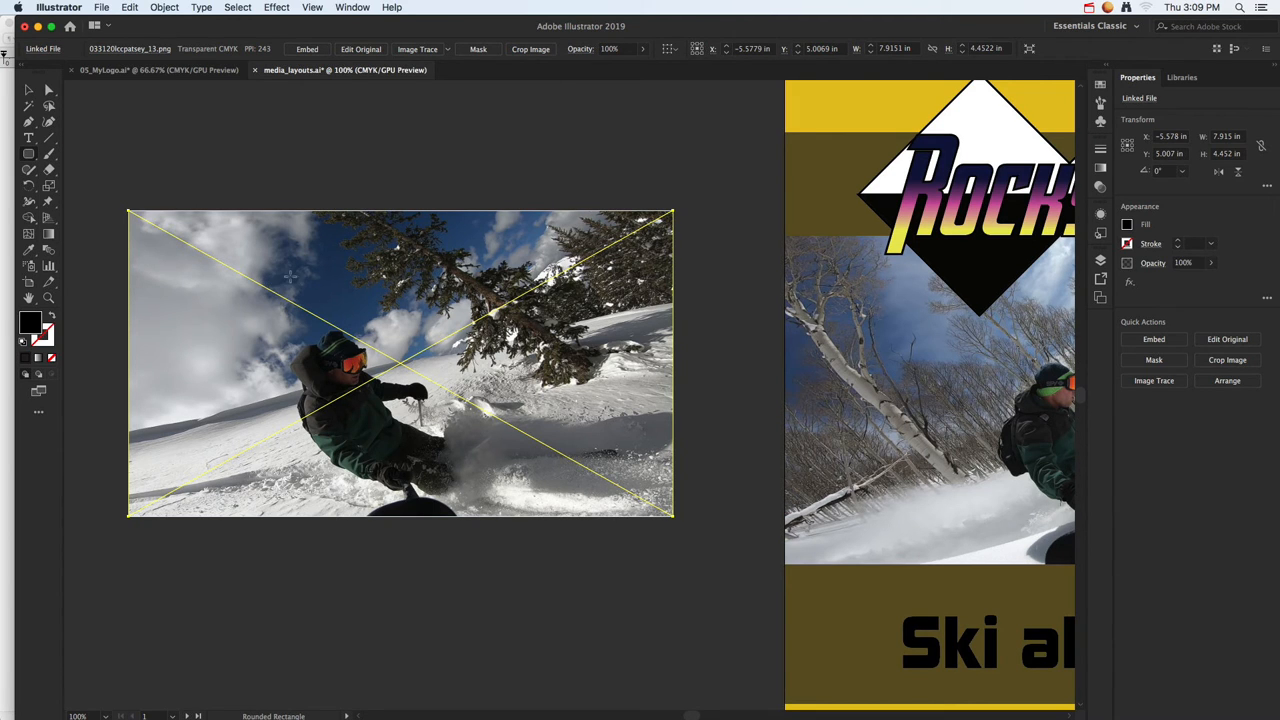
drag(290, 276, 625, 512)
click(28, 90)
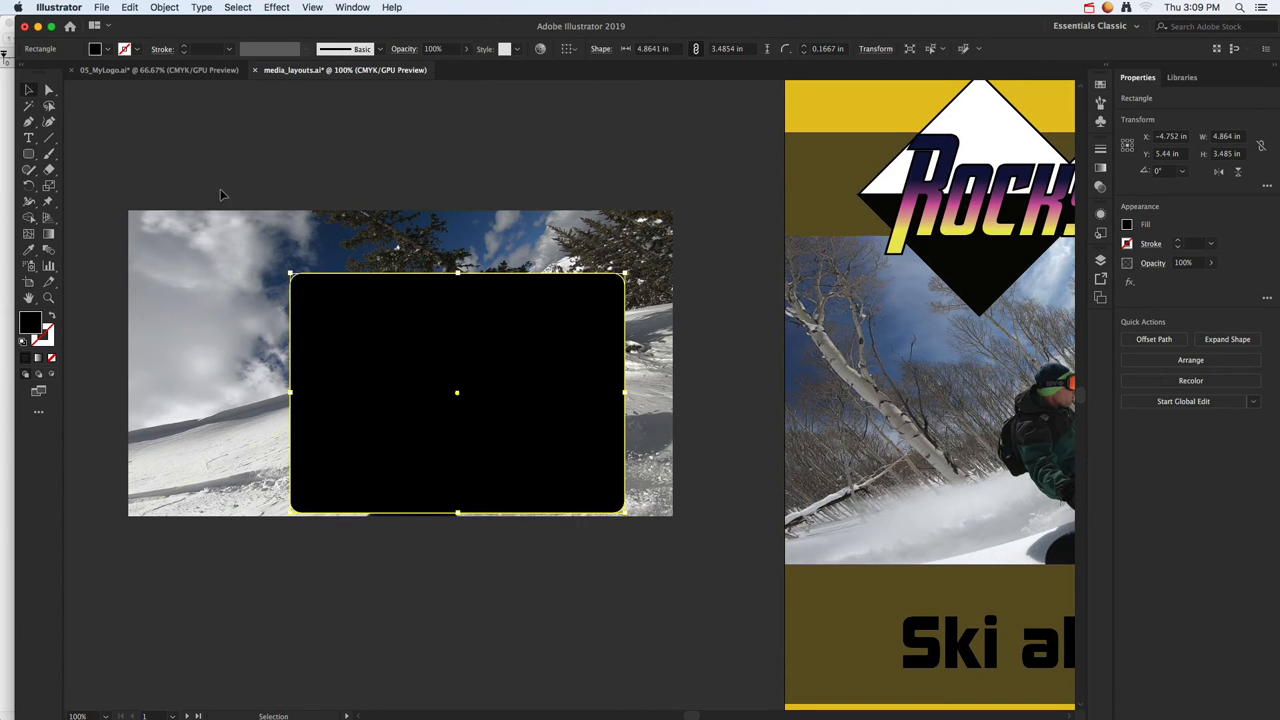
Make a clipping mask from the rounded rectangle and the skiing photo, and deselect the result
drag(346, 171, 441, 388)
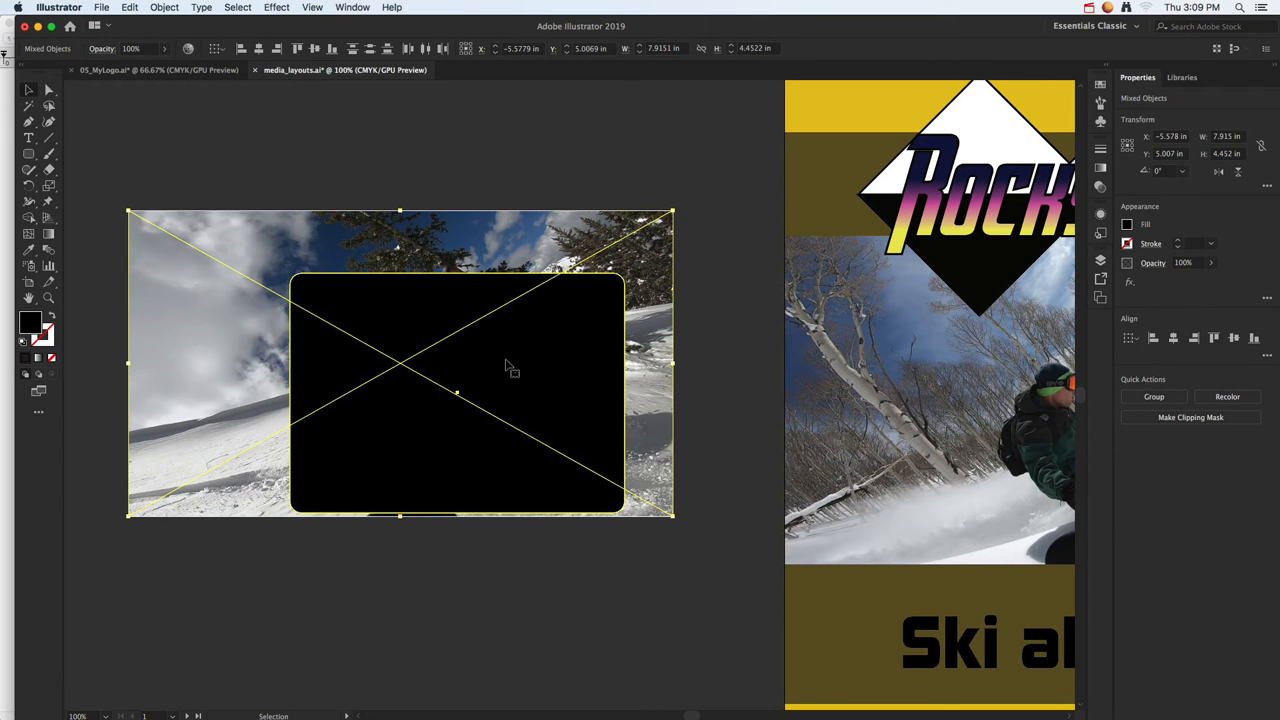
right_click(506, 362)
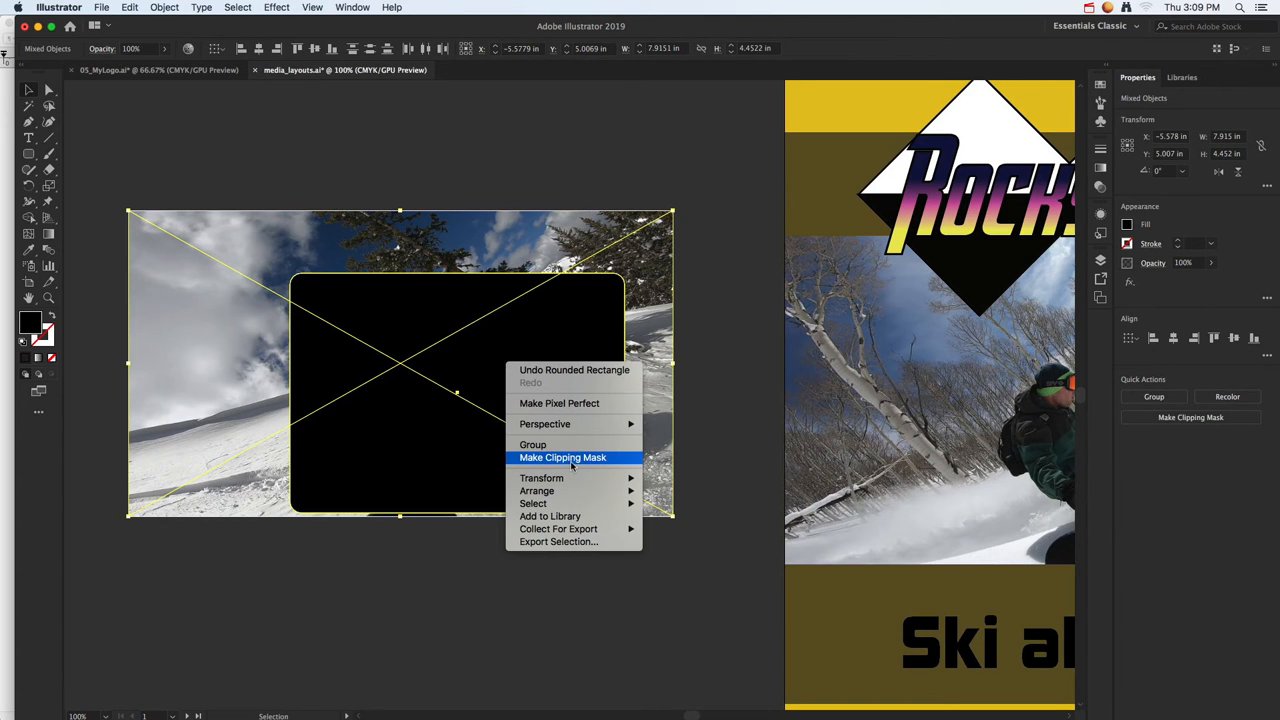
click(574, 461)
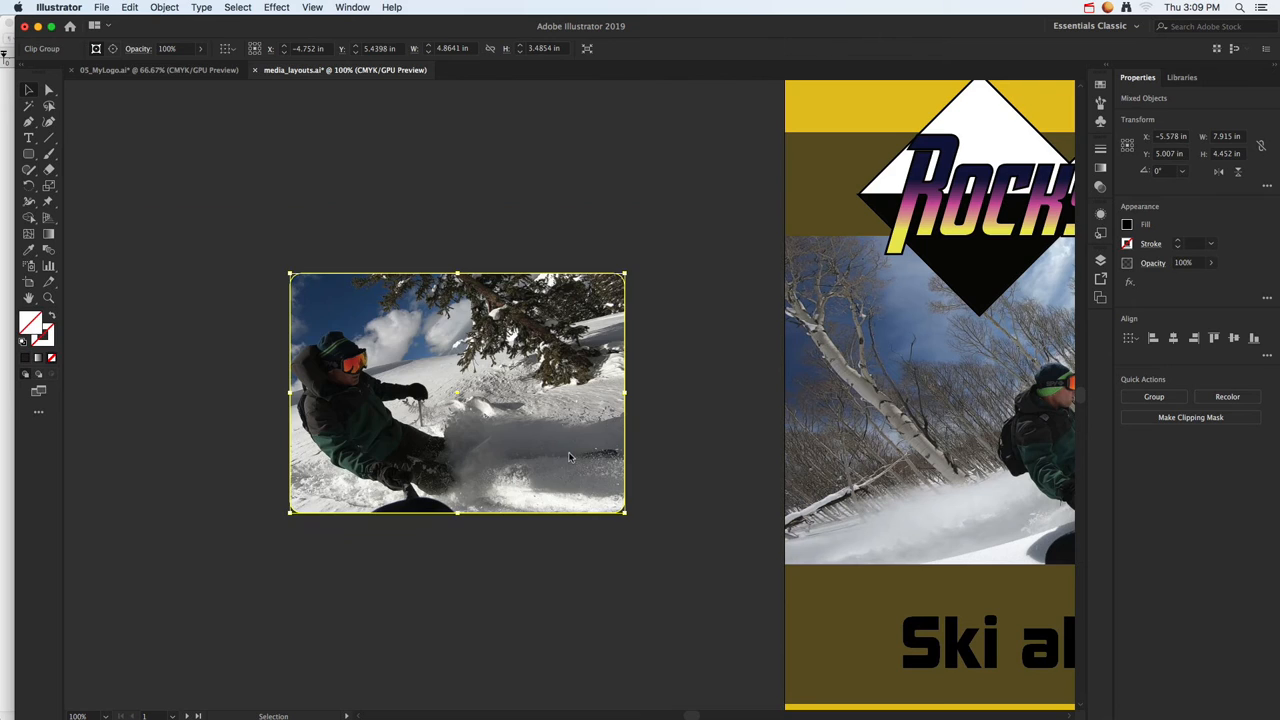
click(357, 524)
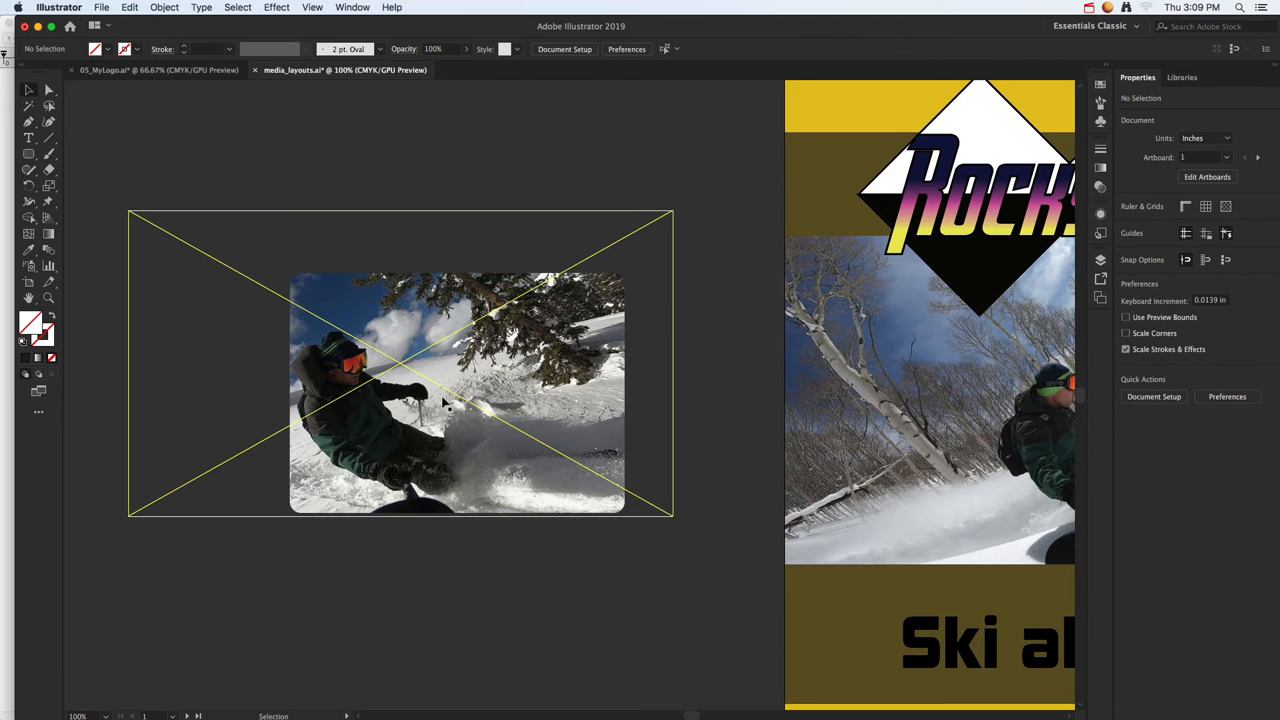
Scale the masked photo down to about 1.66 × 1.19 in and place it near the right end of the Magazine Ad's bottom yellow band
click(540, 385)
drag(626, 514, 537, 467)
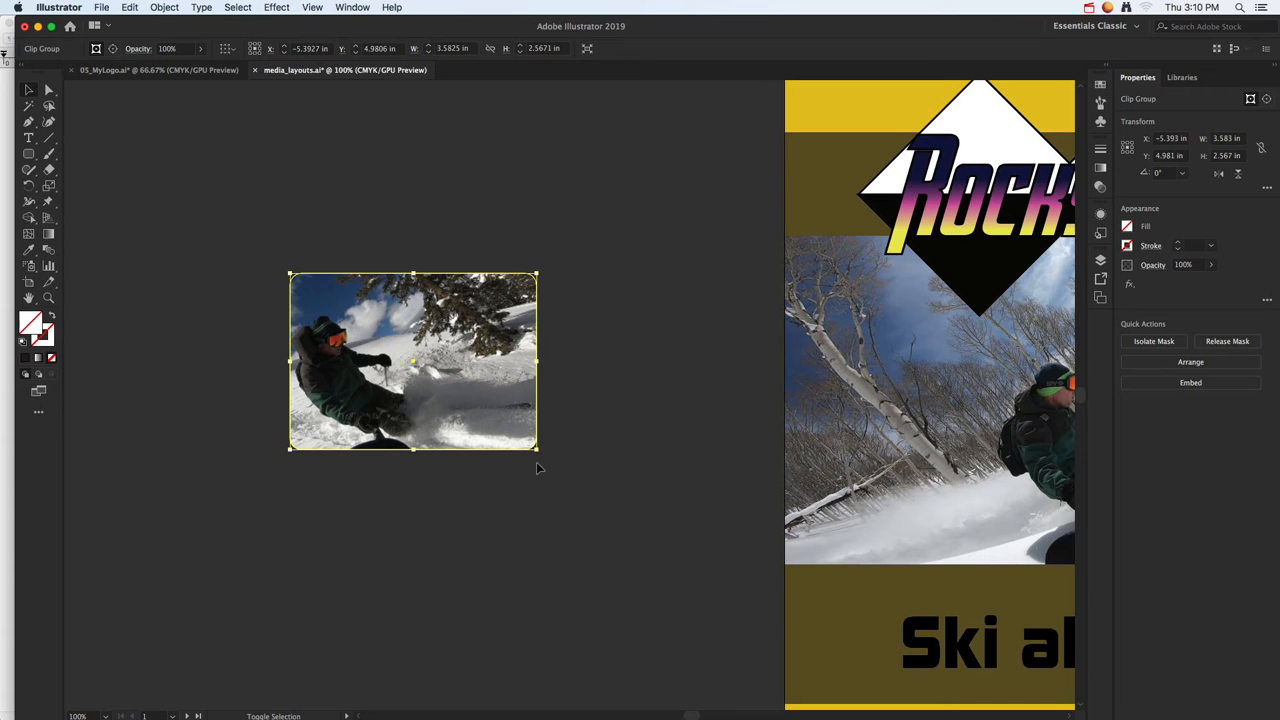
click(505, 525)
scroll(423, 409, right, 5)
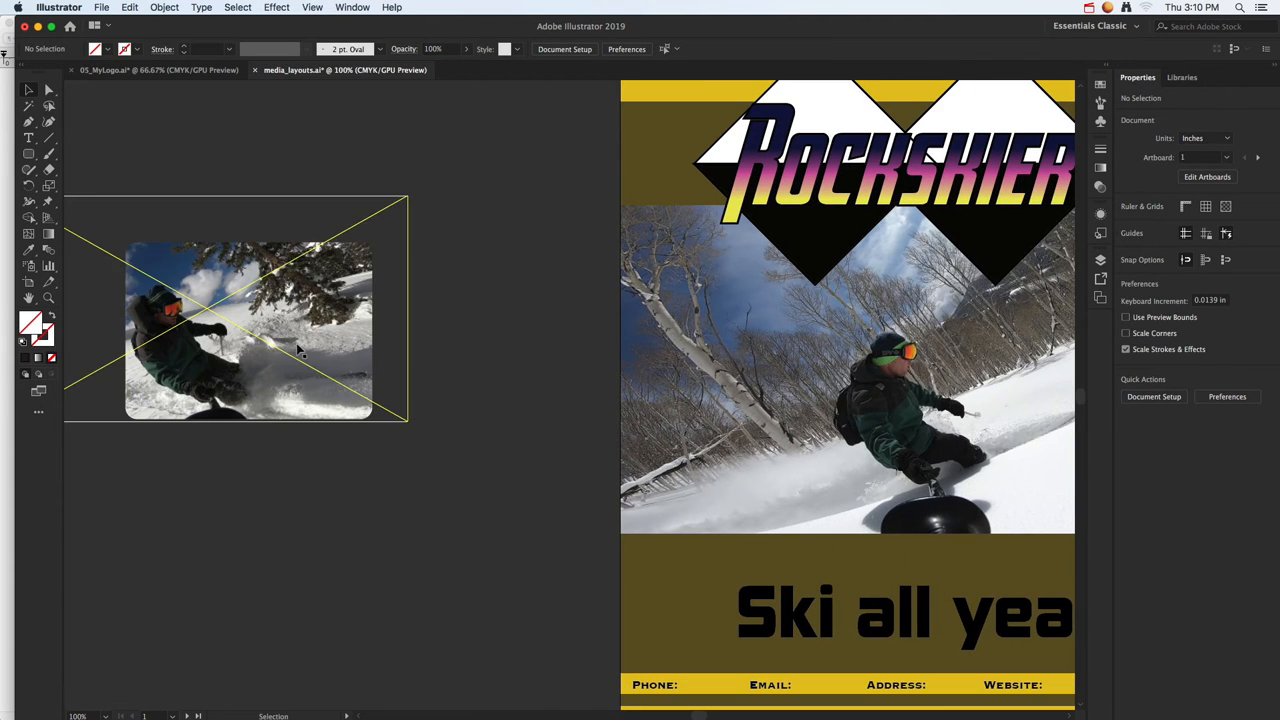
drag(298, 350, 516, 459)
scroll(244, 330, right, 5)
scroll(244, 330, down, 3)
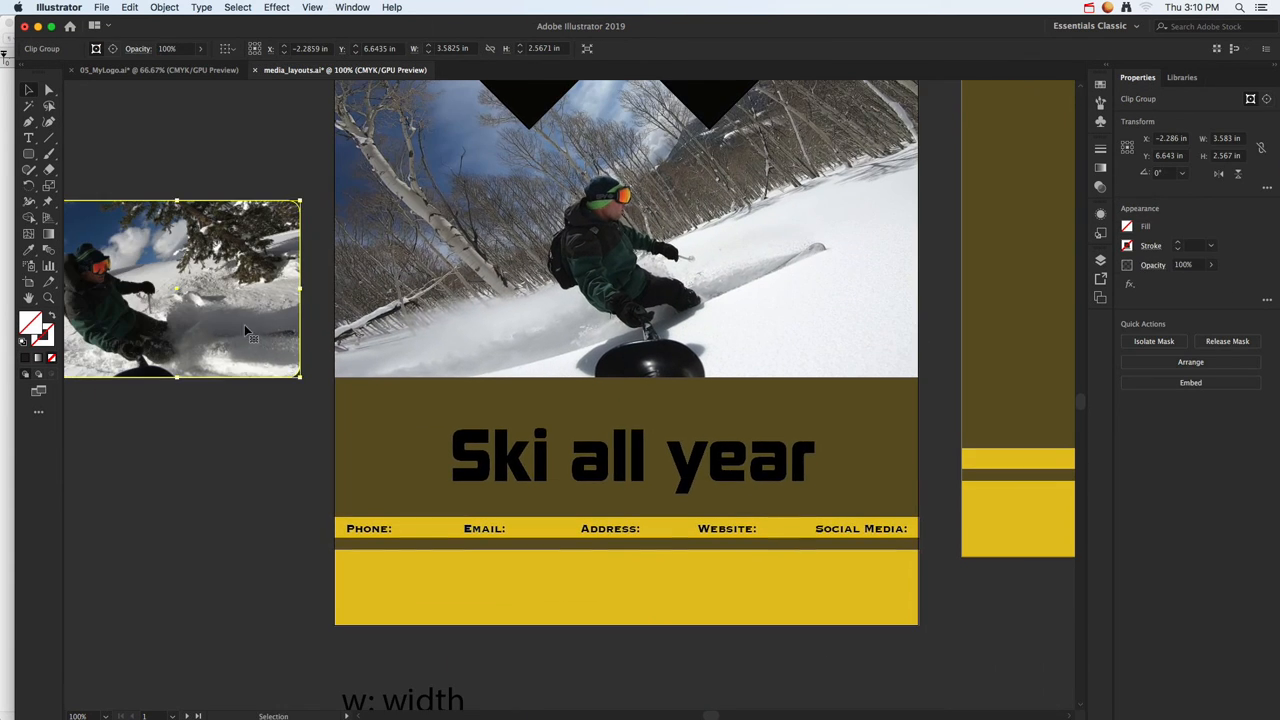
drag(300, 377, 873, 607)
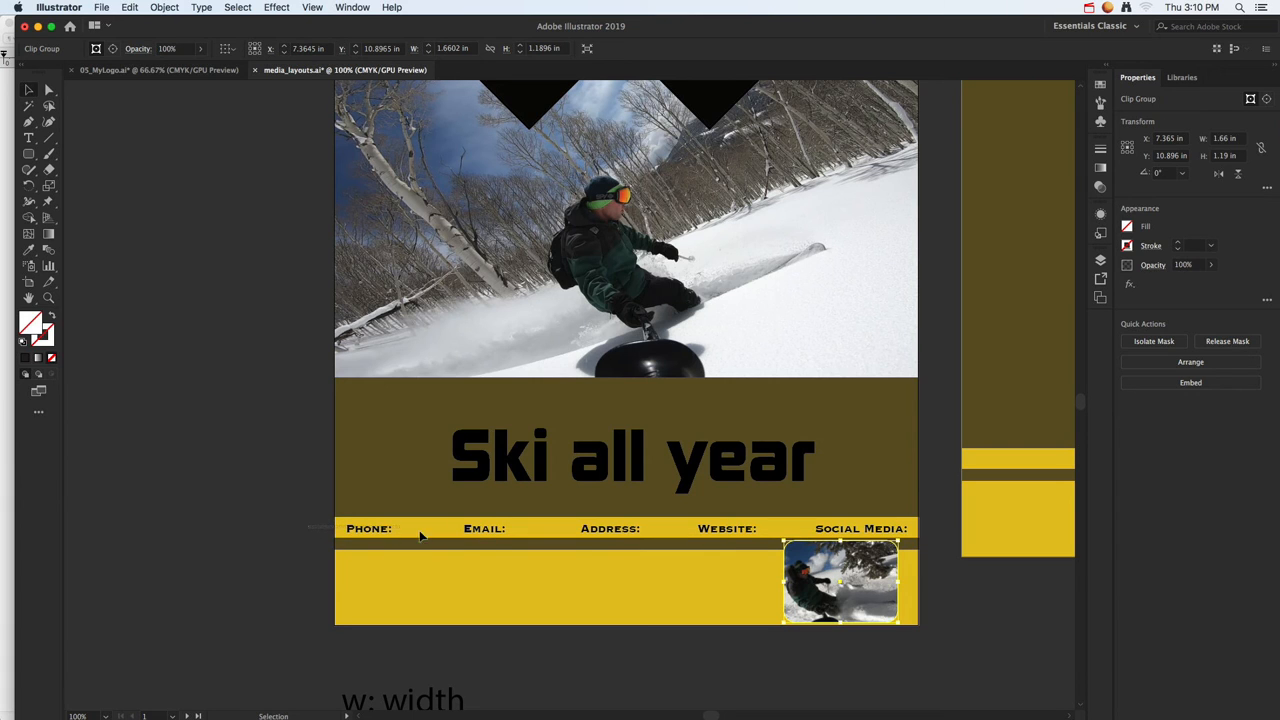
Nudge the thin yellow stripe together with its contact line upward, keeping it just below the slogan
drag(420, 536, 438, 534)
shift+click(390, 492)
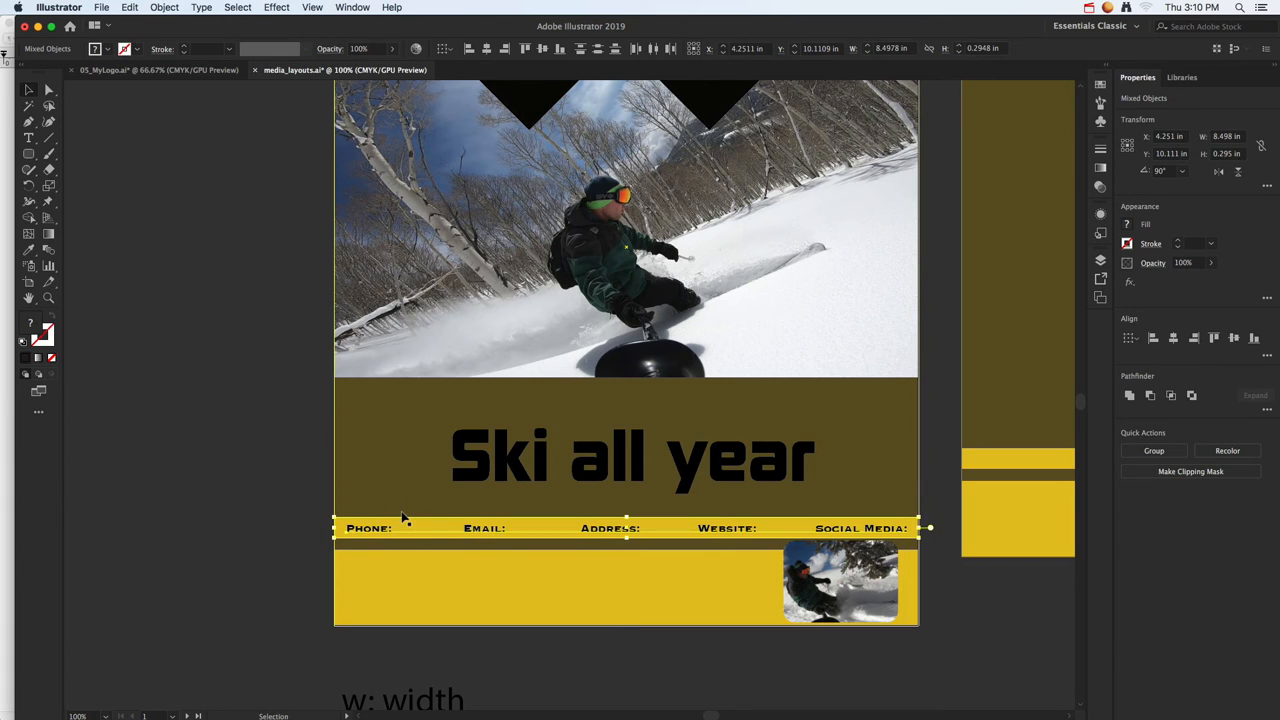
key(Up)
key(Up)
key(Up)
key(Up)
key(Up)
key(Up)
key(Up)
key(Up)
key(Up)
key(Up)
key(Up)
key(Up)
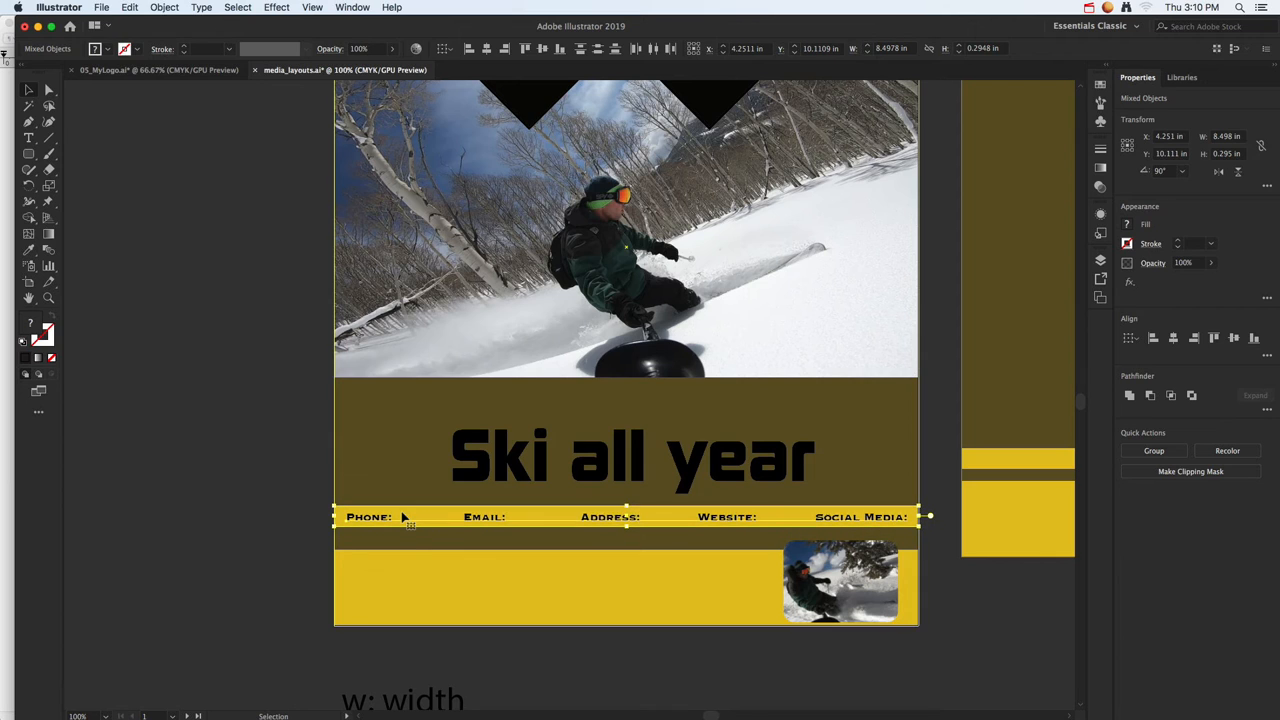
key(Up)
key(Up)
key(Up)
Extend the bottom yellow band upward to about 1.34 in high and duplicate the small masked photo along it to make four
click(600, 590)
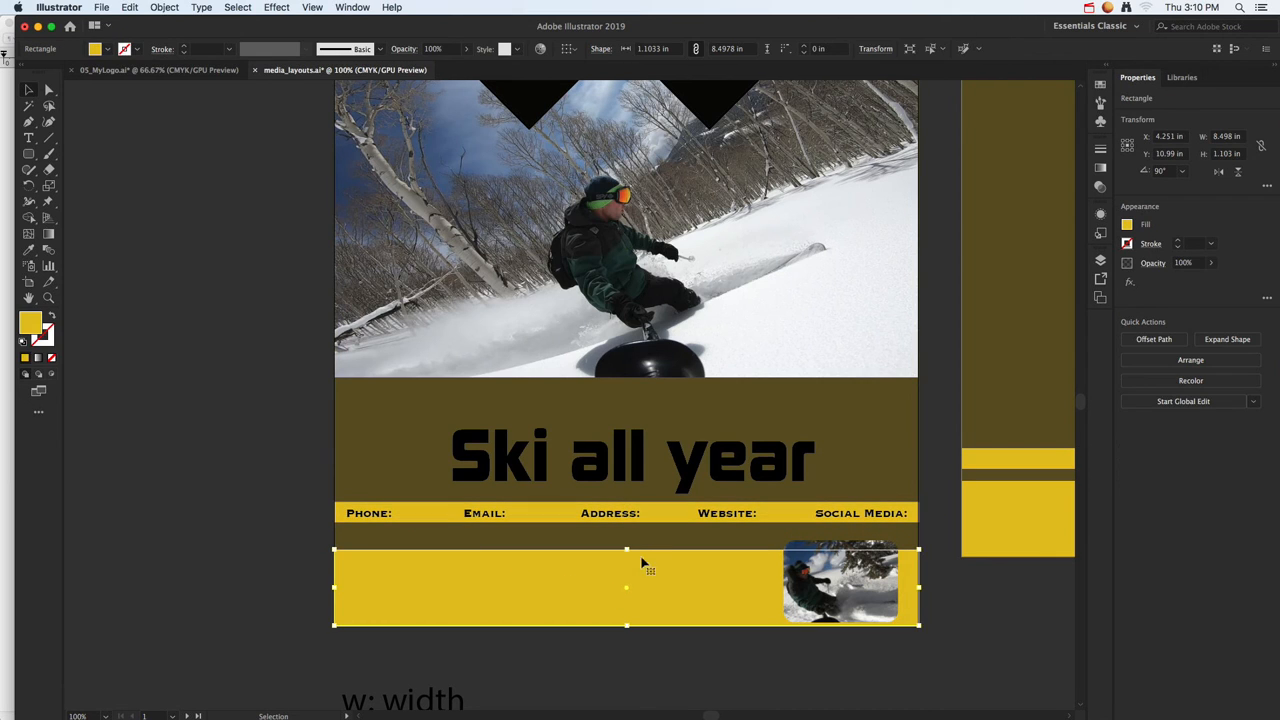
drag(627, 550, 627, 534)
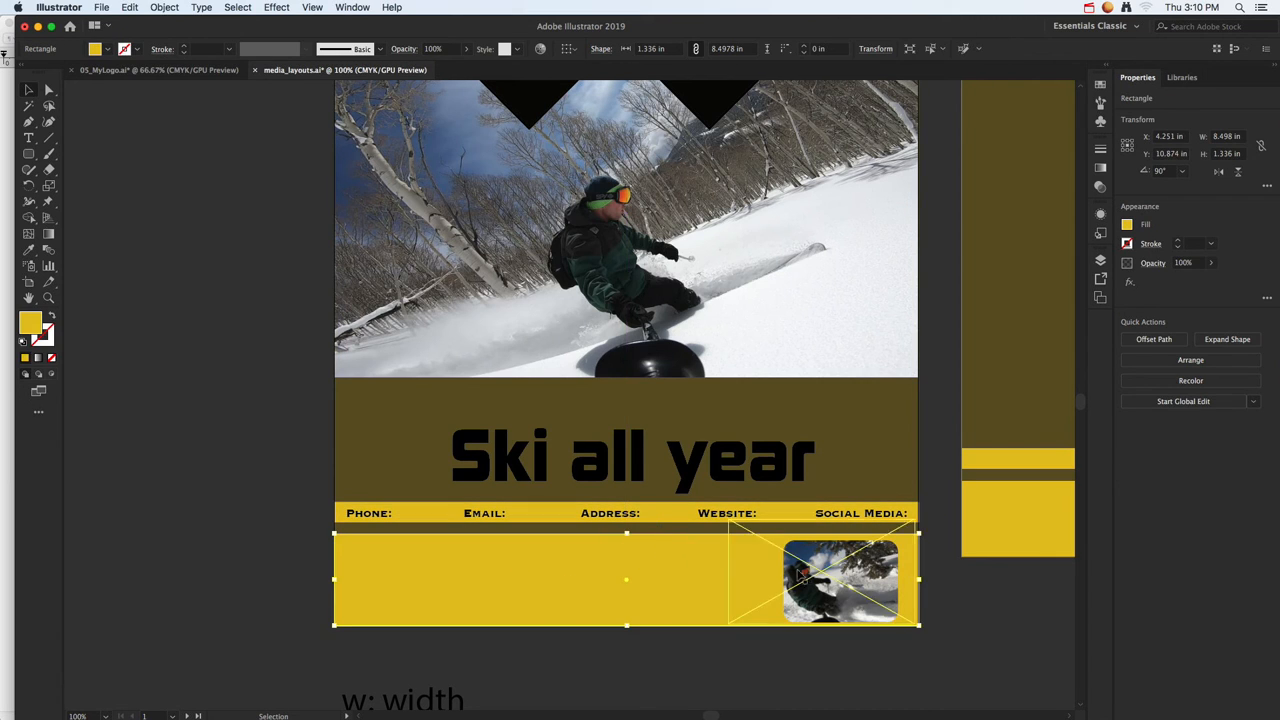
click(835, 580)
drag(869, 580, 457, 573)
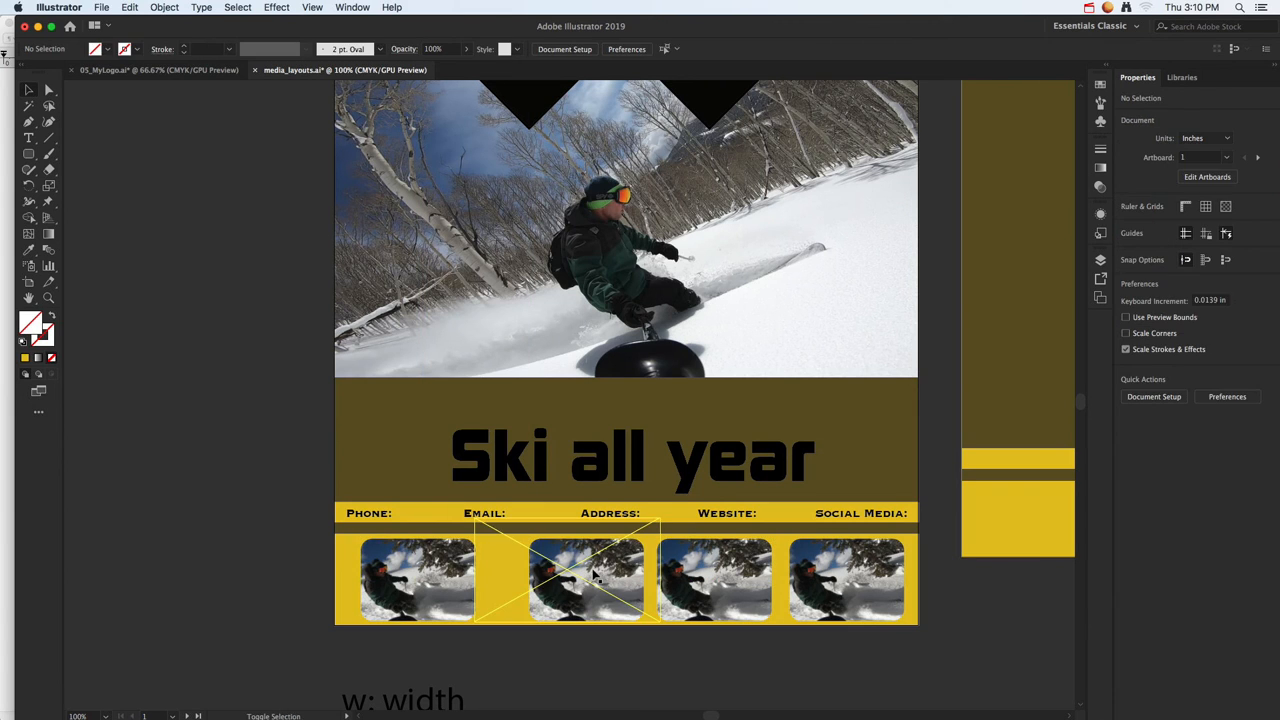
Release the clipping mask of the leftmost skiing photo in the Magazine Ad's bottom yellow band
drag(304, 516, 494, 622)
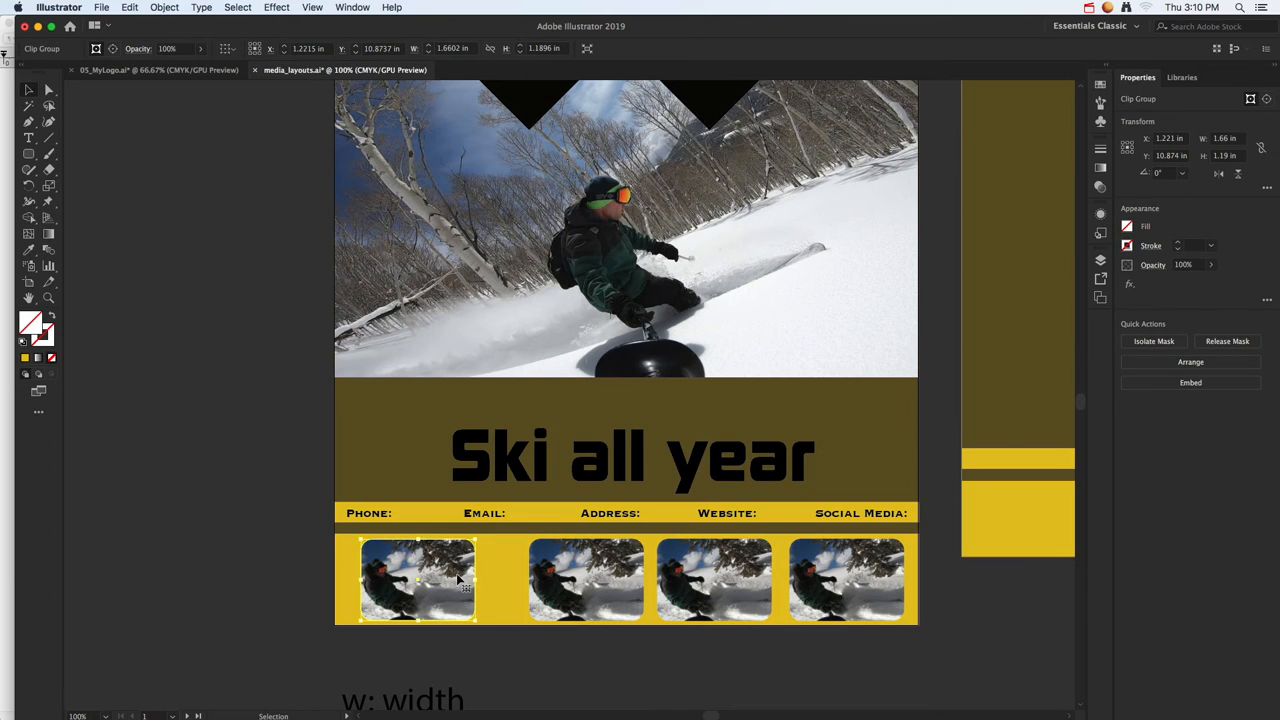
right_click(451, 568)
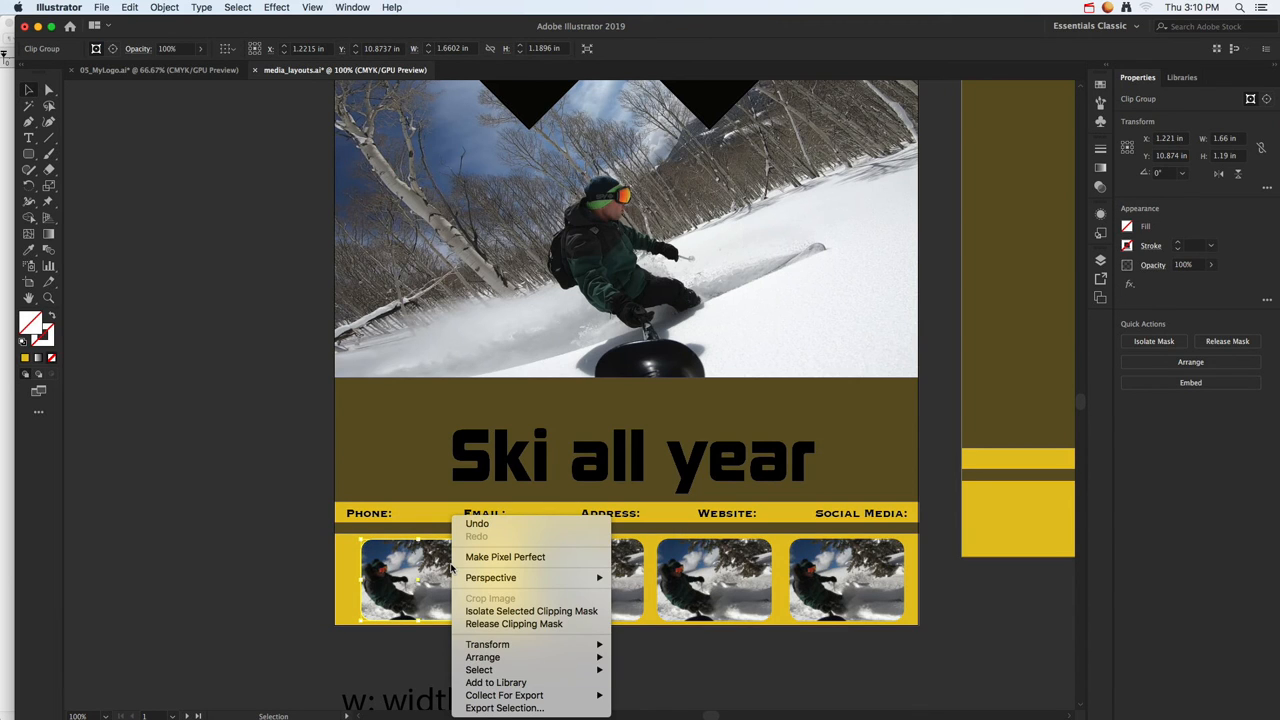
click(502, 624)
click(240, 622)
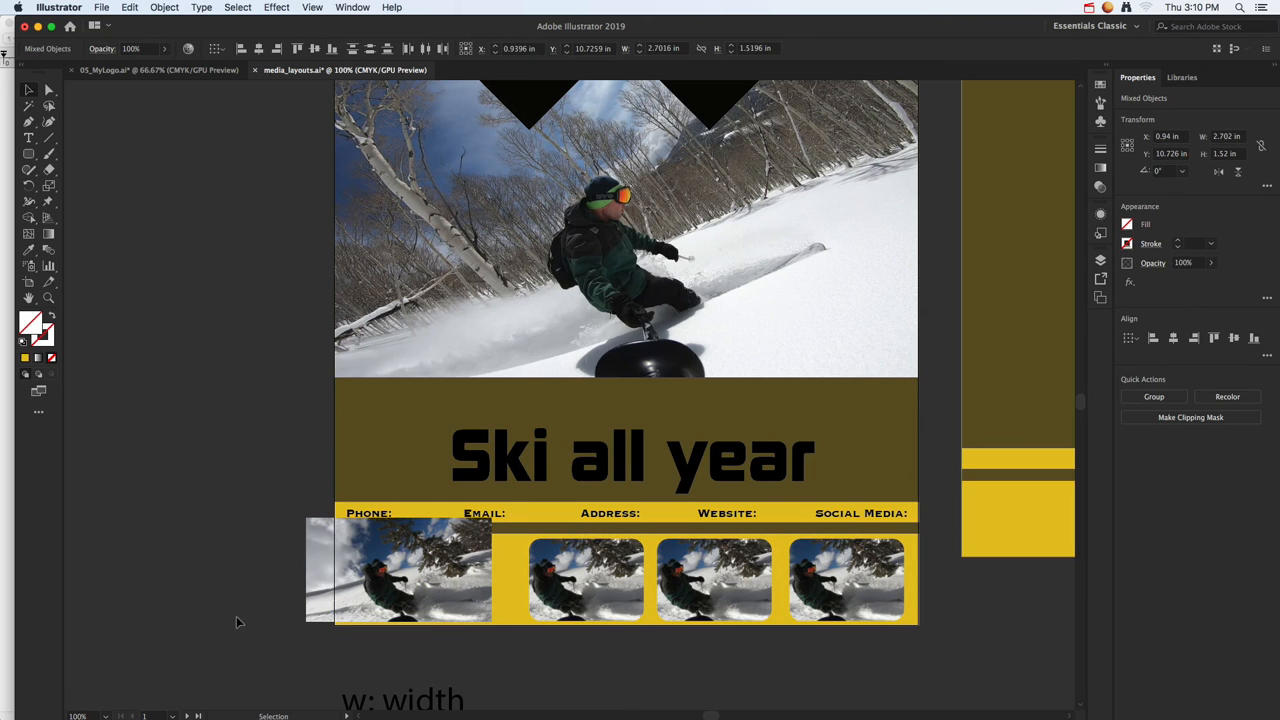
click(331, 575)
key(Delete)
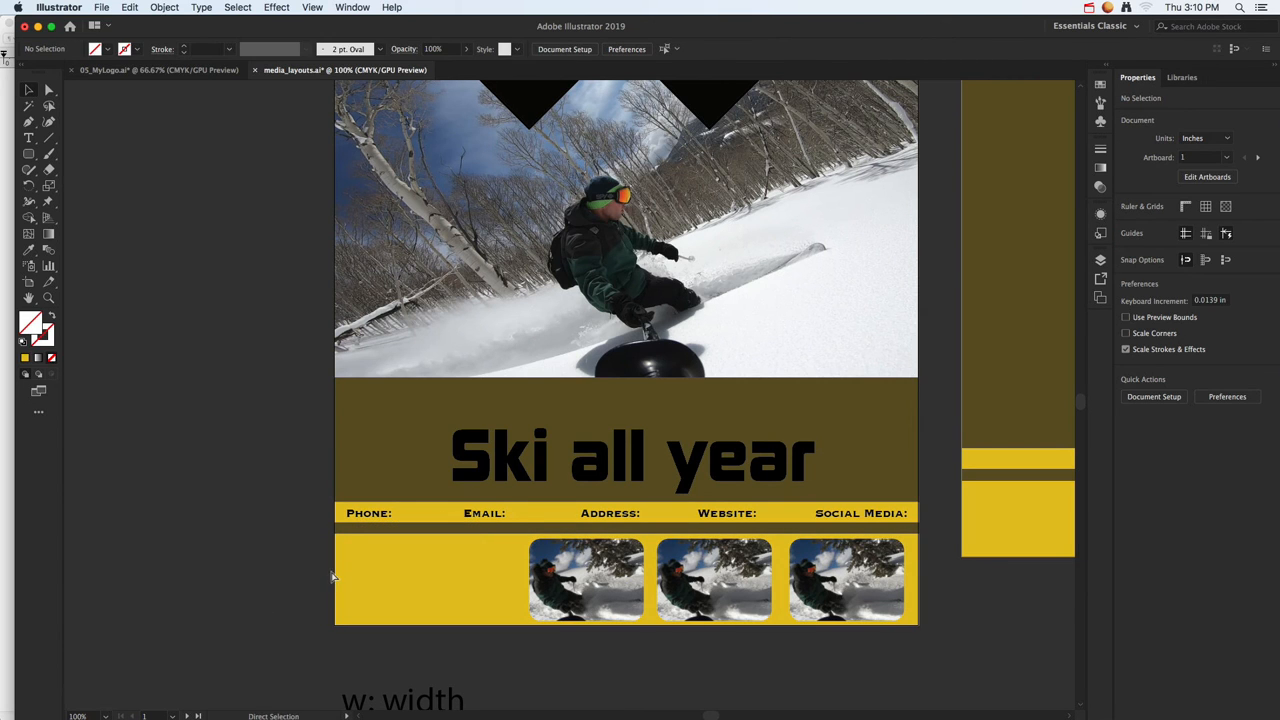
key(ctrl+z)
key(v)
click(333, 548)
key(Delete)
key(ctrl+z)
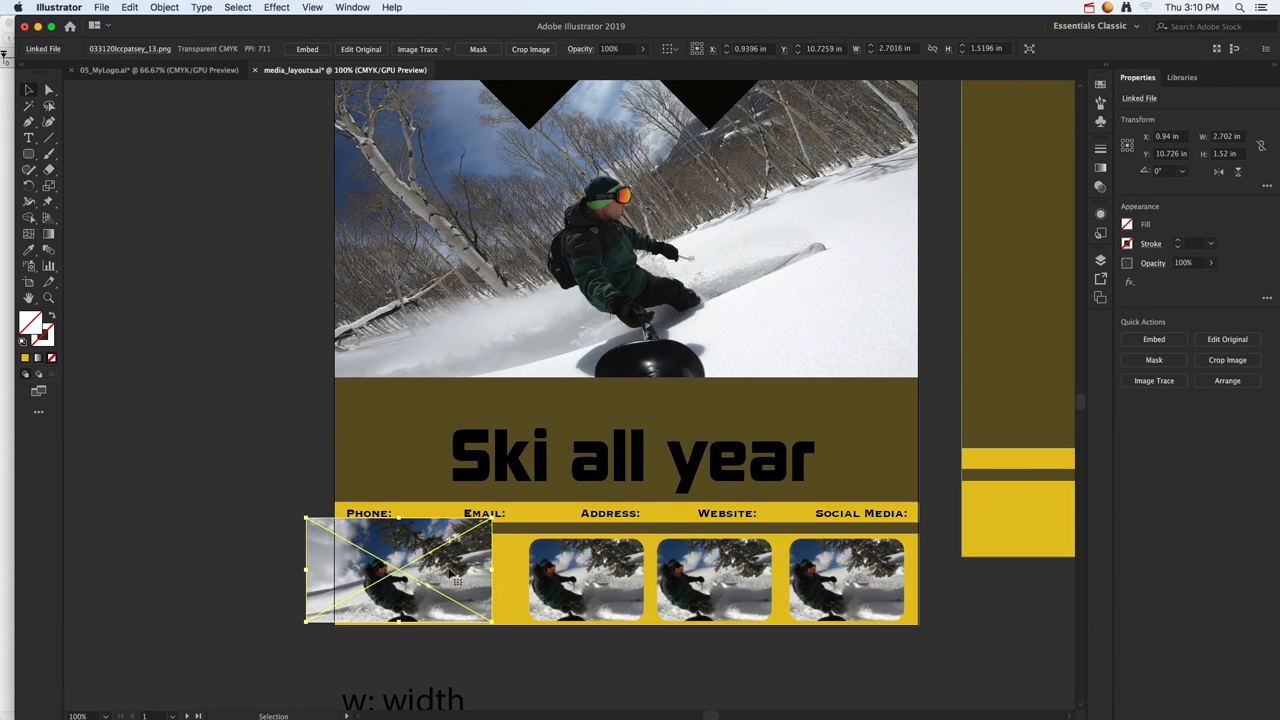
Set the released rounded rectangle beside the Magazine Ad with a yellow E3C421 fill and delete the unmasked photo
click(474, 544)
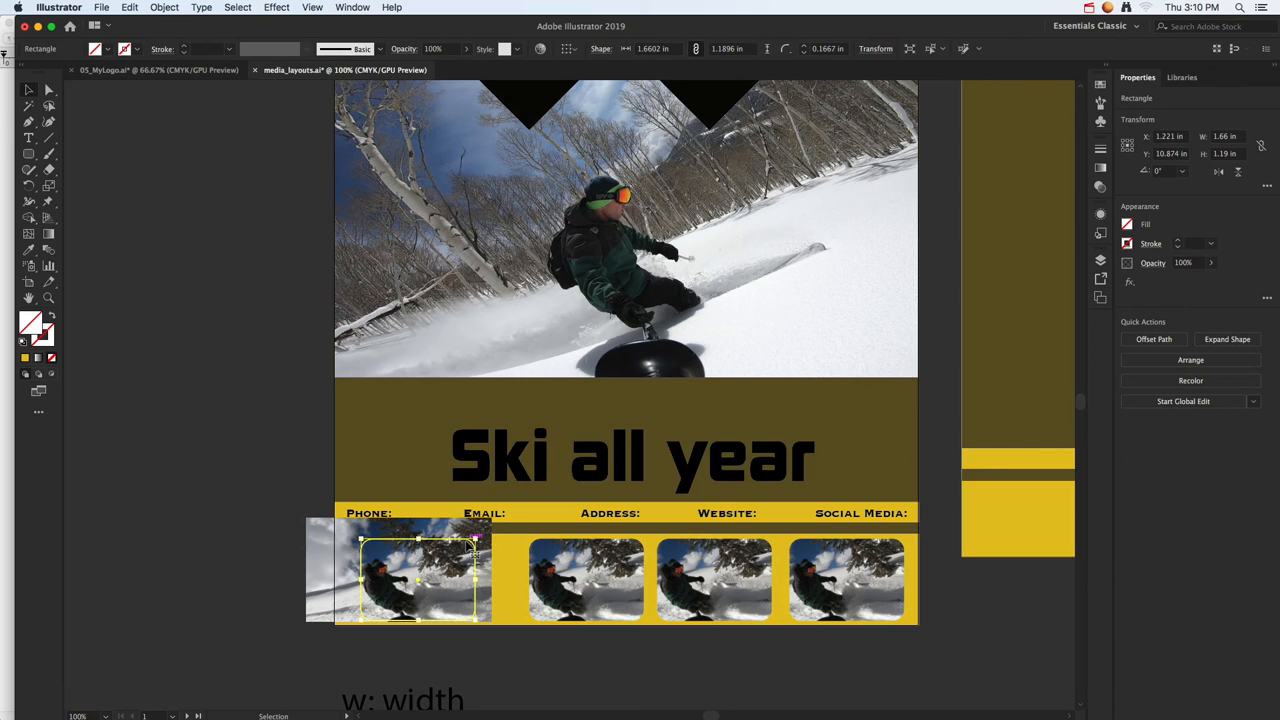
drag(474, 544, 216, 439)
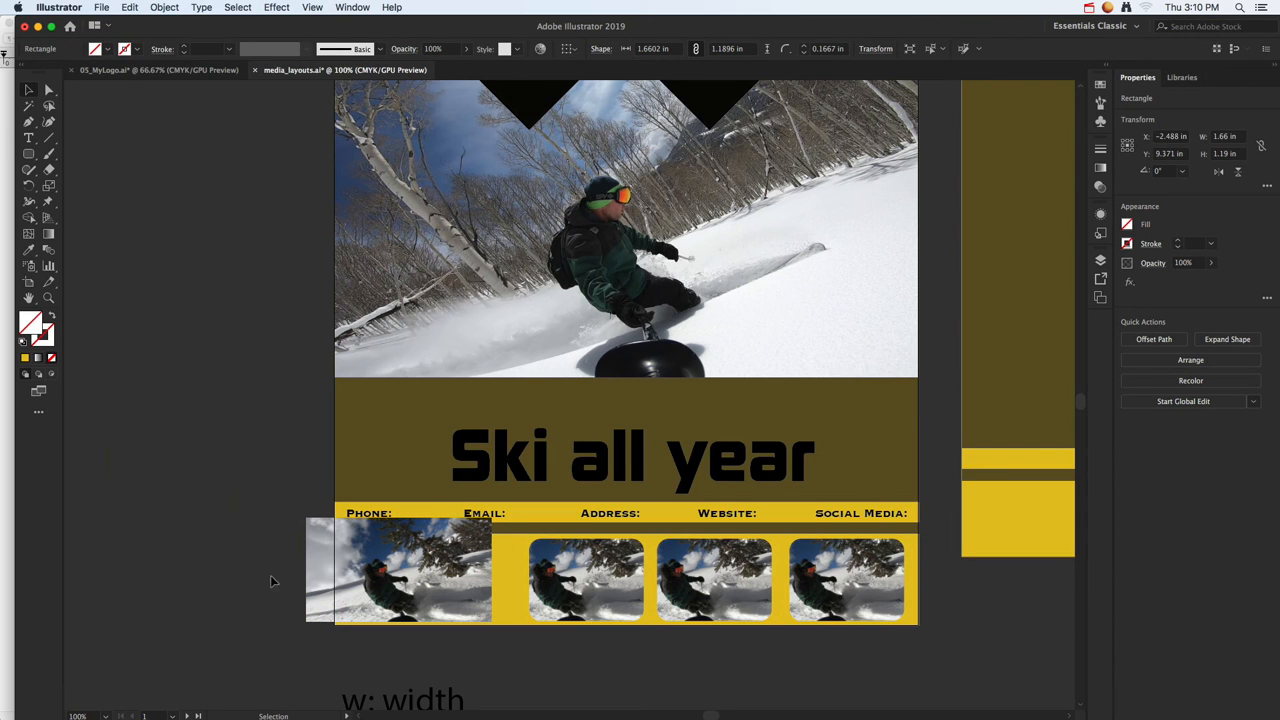
click(318, 580)
key(Delete)
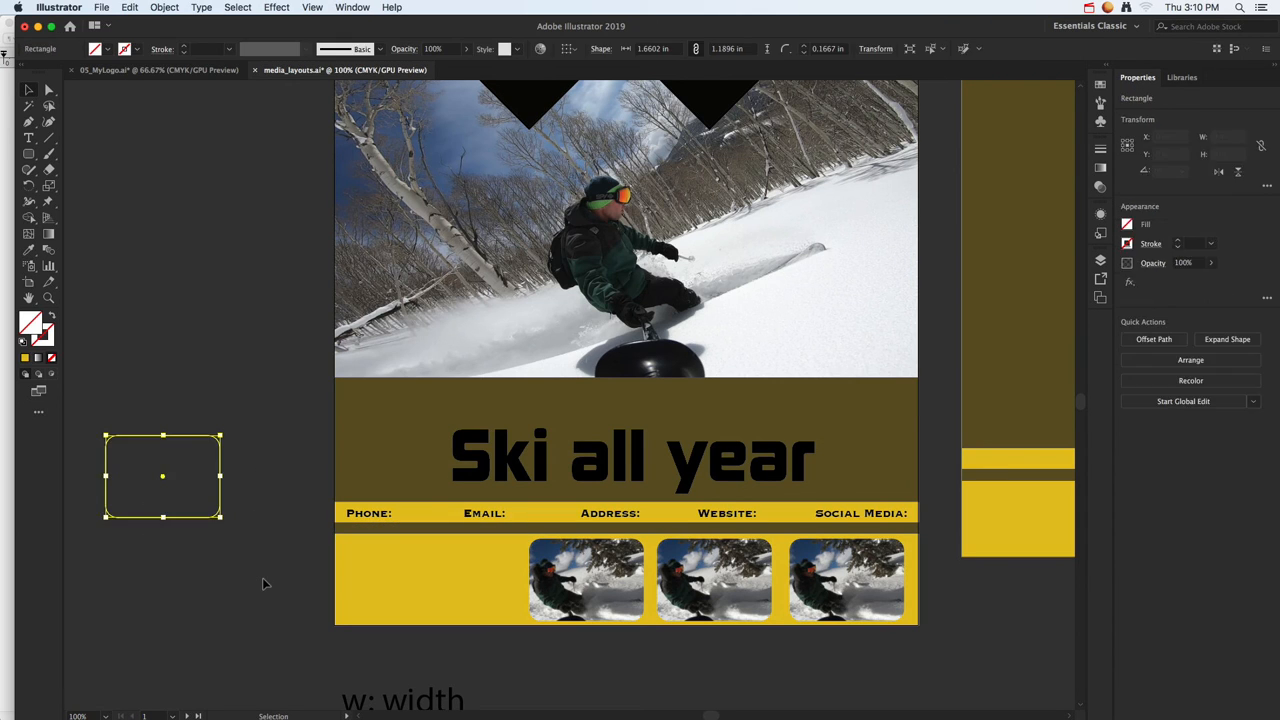
click(25, 358)
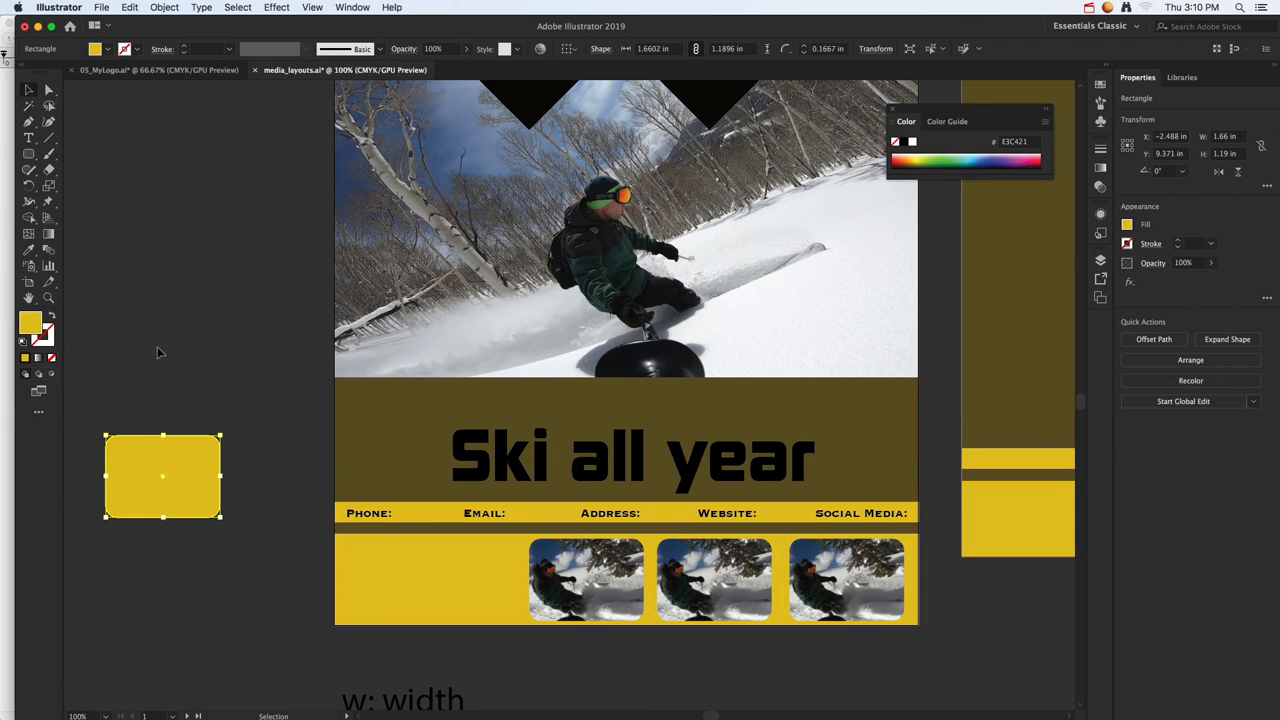
Switch to Finder, preview 030320solitude_46.png in the skipicts folder, and place it in the Illustrator document
key(super+Tab)
click(463, 360)
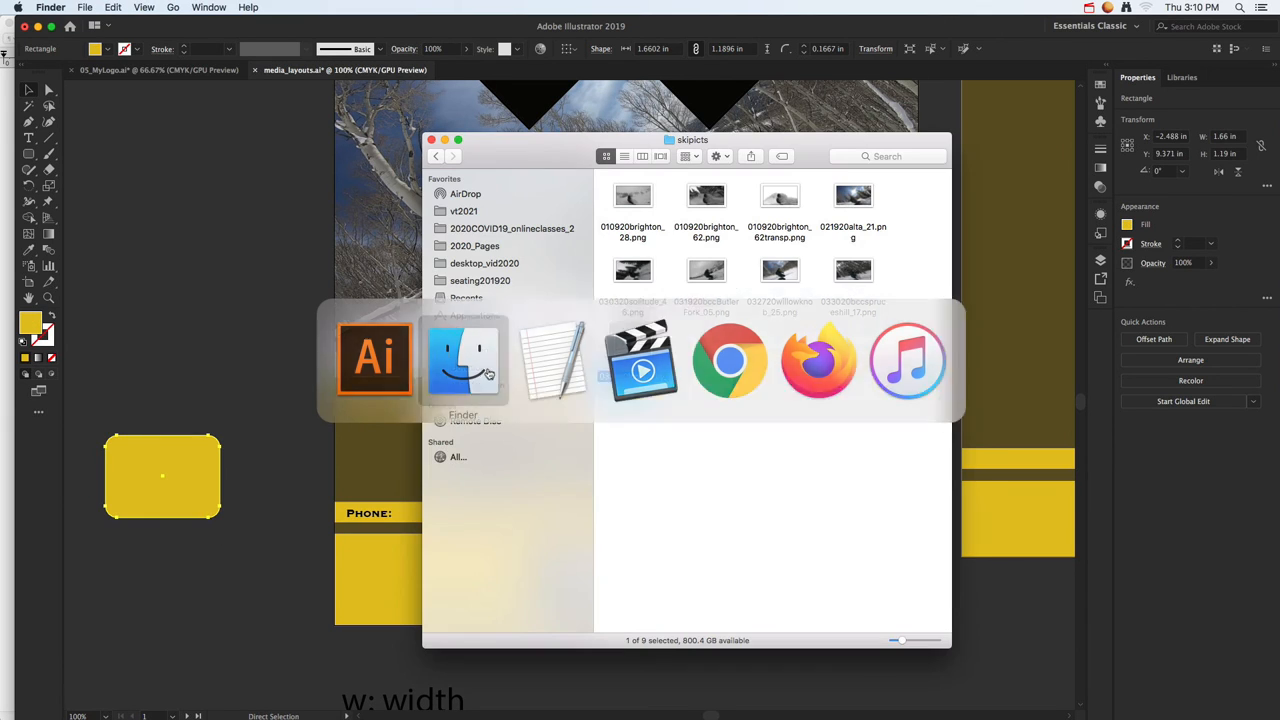
click(645, 280)
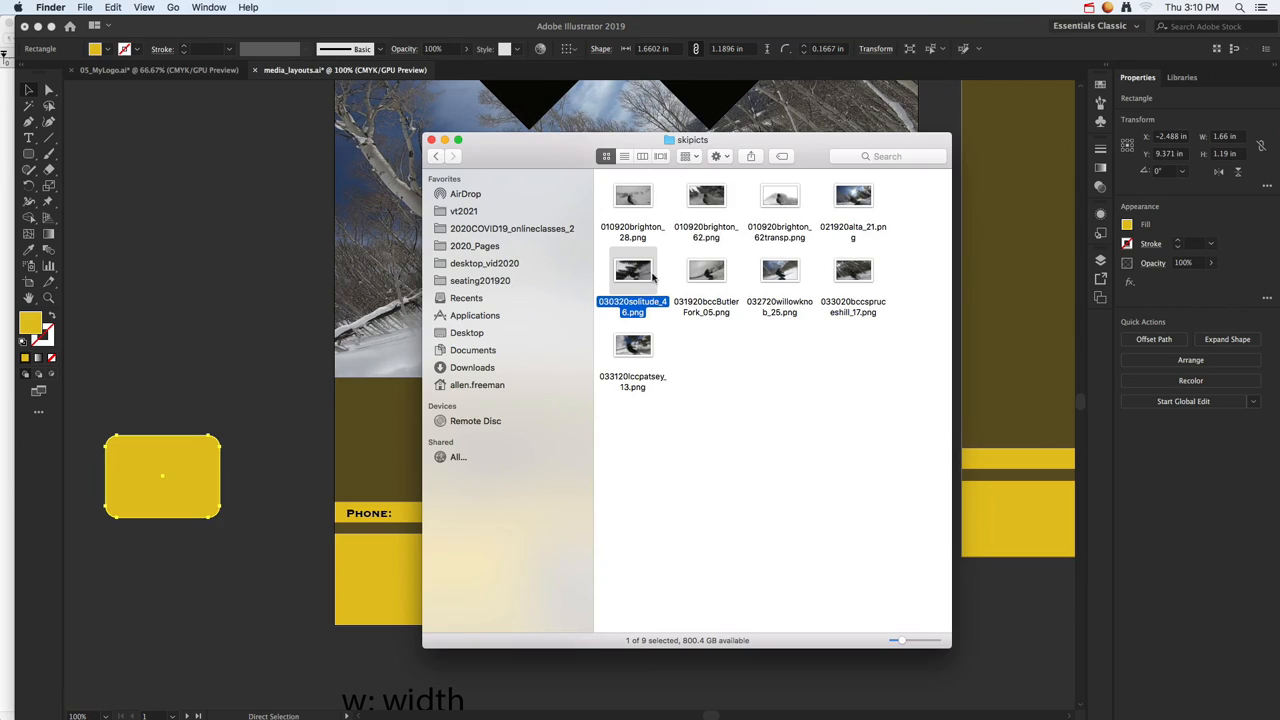
key(space)
key(space)
drag(646, 282, 245, 358)
Scale the placed tree-and-skier photo down to about 3.09 × 1.74 in and position it over the yellow rounded rectangle
key(super+minus)
key(super+minus)
key(super+minus)
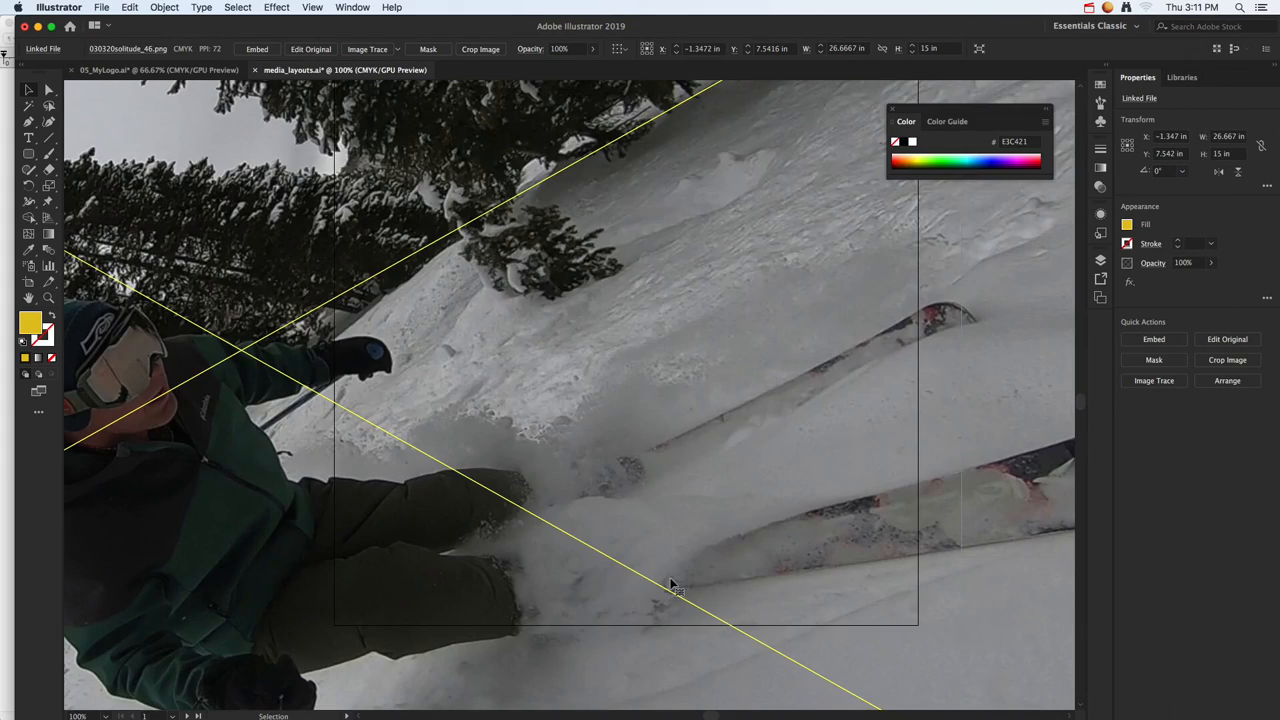
drag(828, 670, 466, 468)
drag(274, 366, 296, 448)
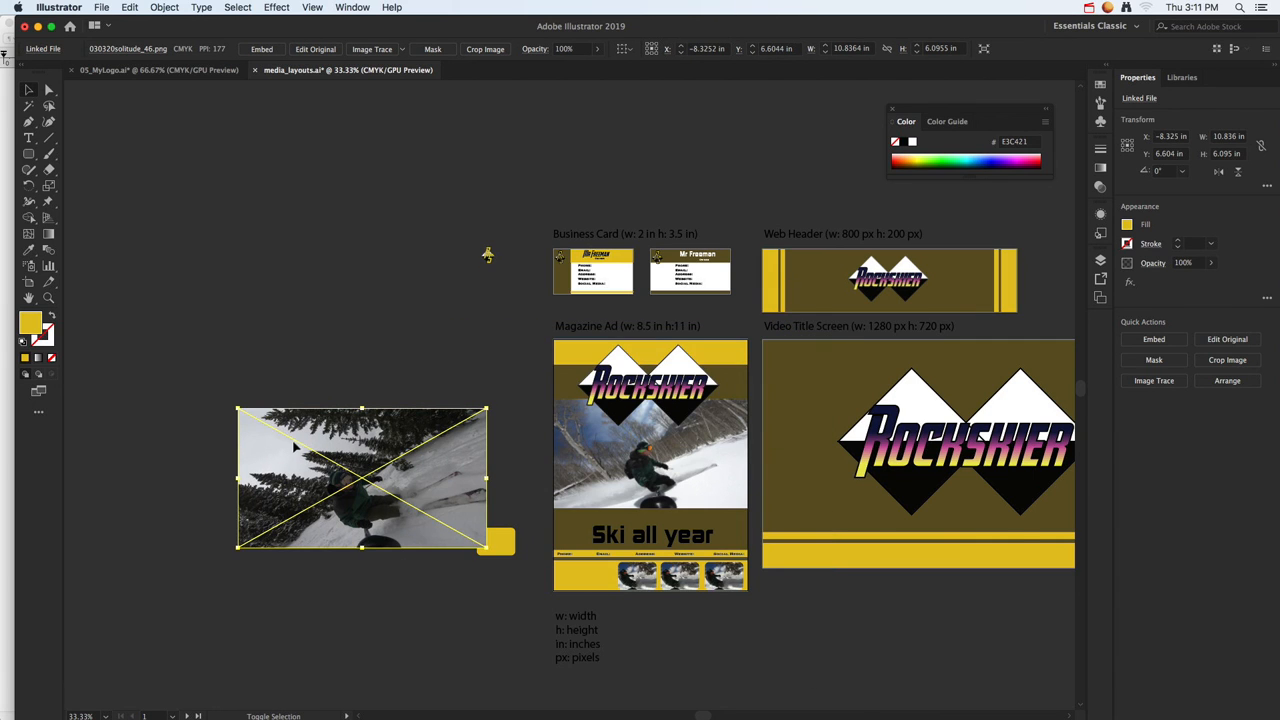
drag(243, 412, 553, 576)
scroll(483, 551, up, 5)
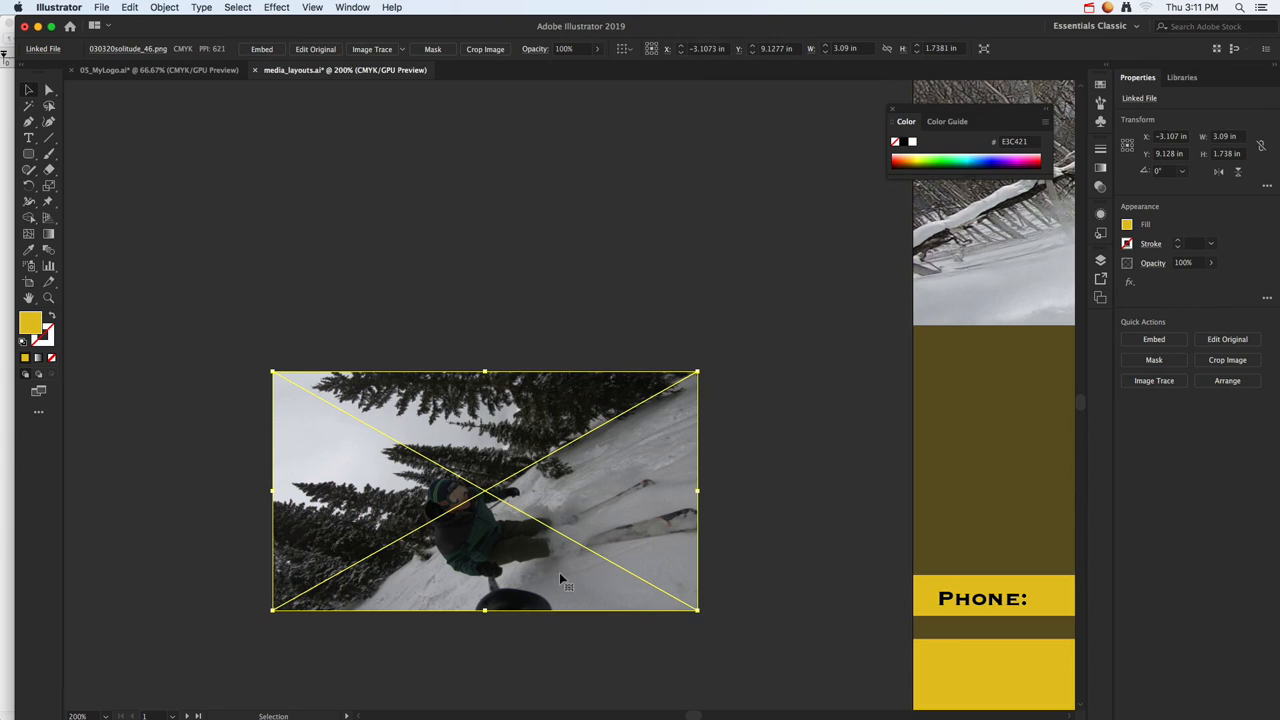
Send the photo behind the yellow rounded rectangle and scale it to about 2.52 × 1.41 in, still covering the whole rectangle
right_click(510, 550)
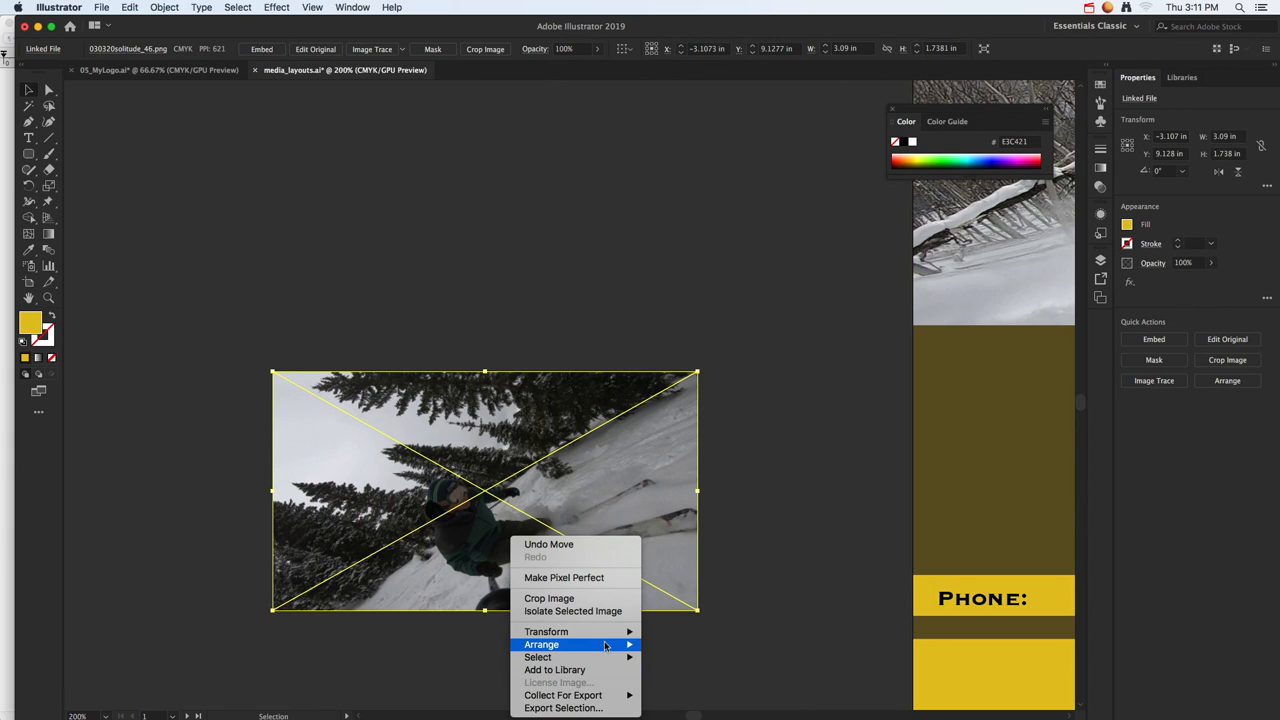
mouse_move(606, 646)
click(683, 682)
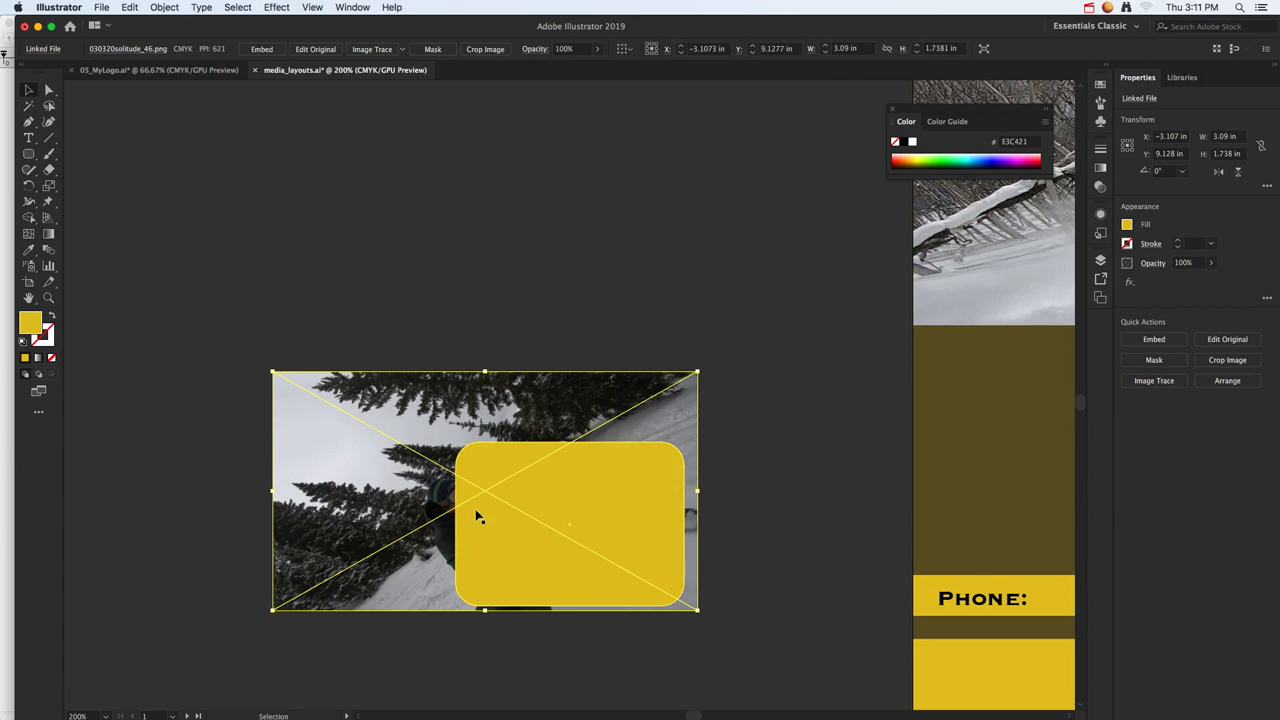
drag(273, 372, 343, 411)
mouse_move(697, 609)
mouse_down()
mouse_move(709, 611)
mouse_move(689, 605)
mouse_up()
mouse_move(437, 532)
mouse_down()
mouse_move(443, 519)
mouse_move(430, 526)
mouse_up()
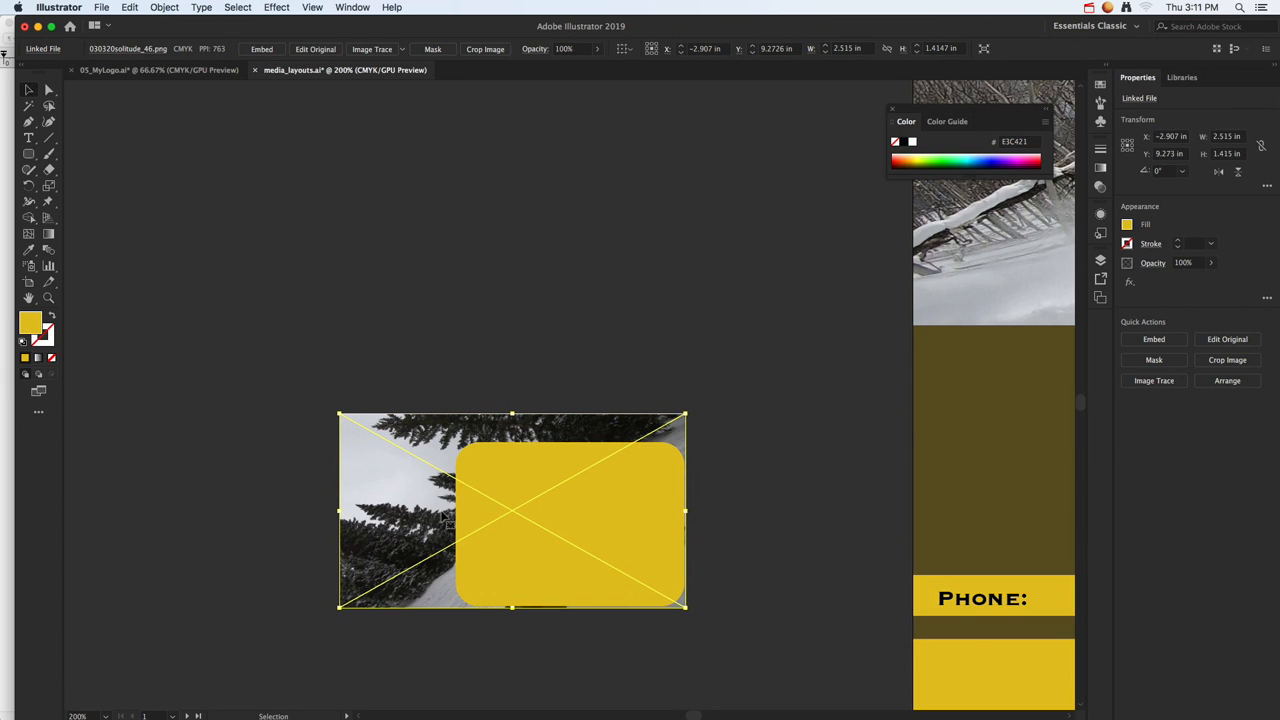
Make a clipping mask from the yellow rounded rectangle and the photo behind it
shift+click(592, 592)
right_click(578, 520)
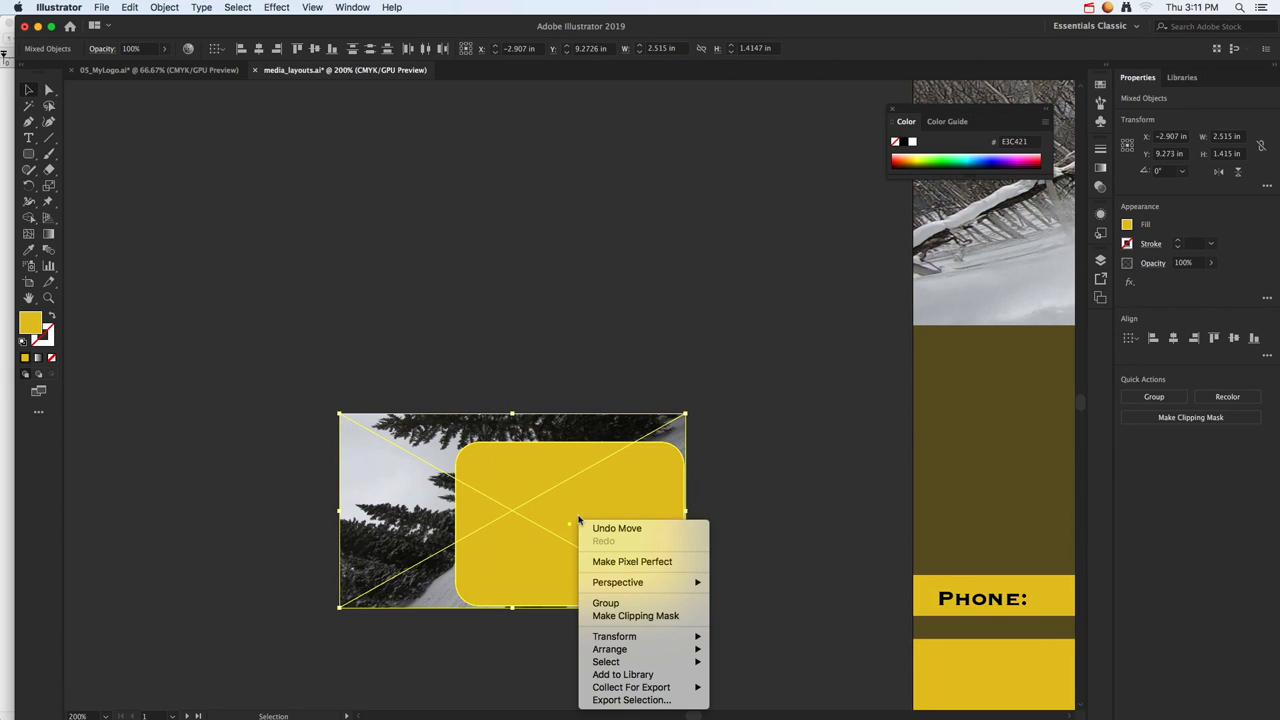
click(646, 616)
Place the new masked photo at the left end of the Magazine Ad's bottom yellow band and deselect it
scroll(677, 609, right, 5)
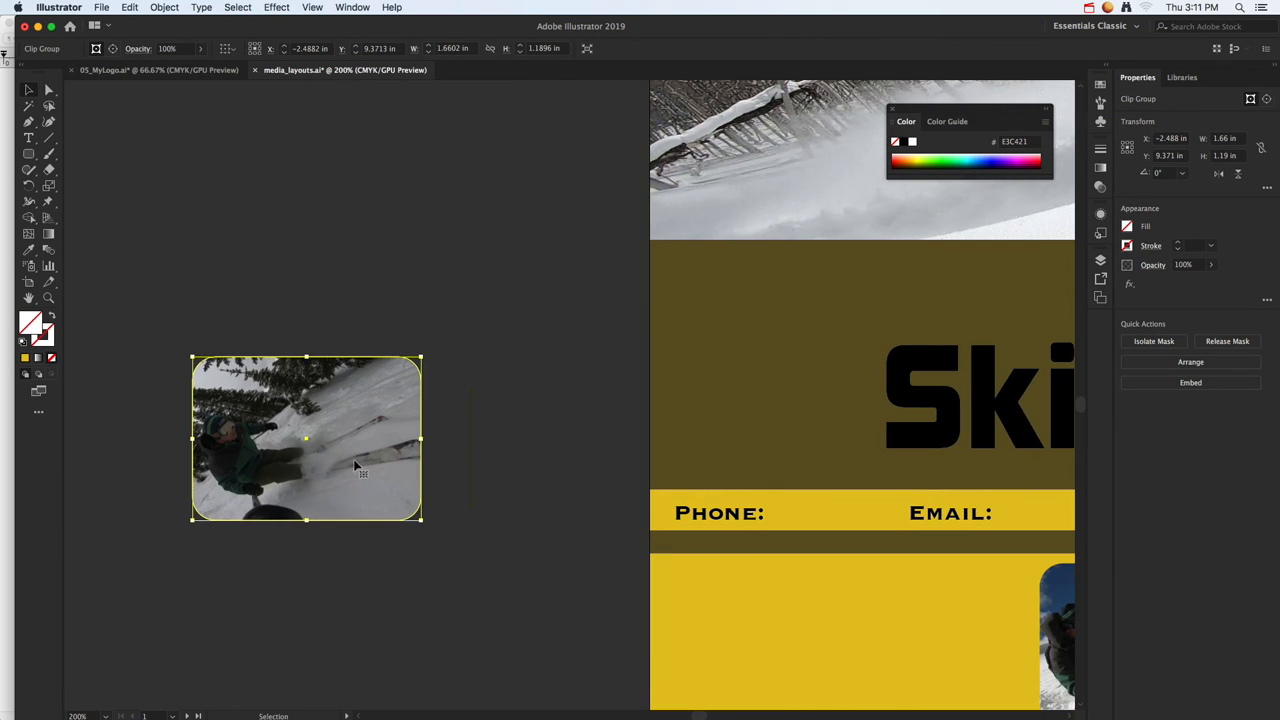
drag(355, 465, 754, 521)
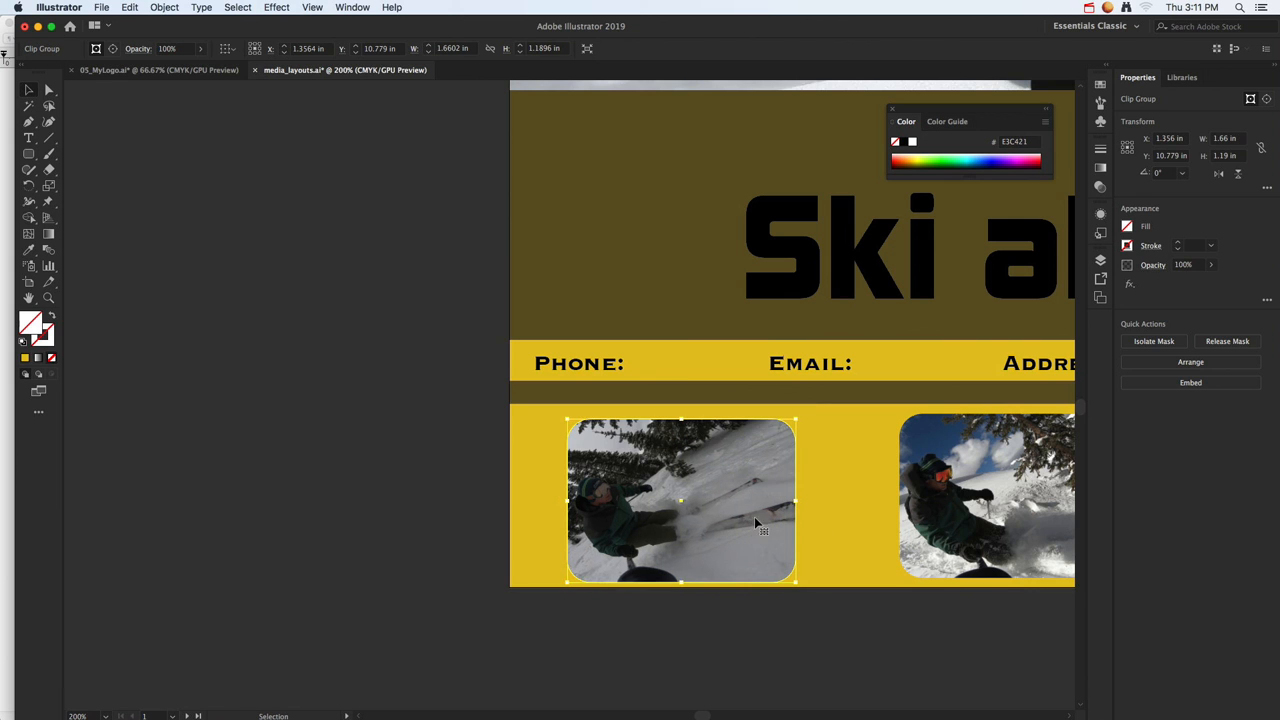
scroll(818, 567, down, 2)
drag(884, 541, 592, 557)
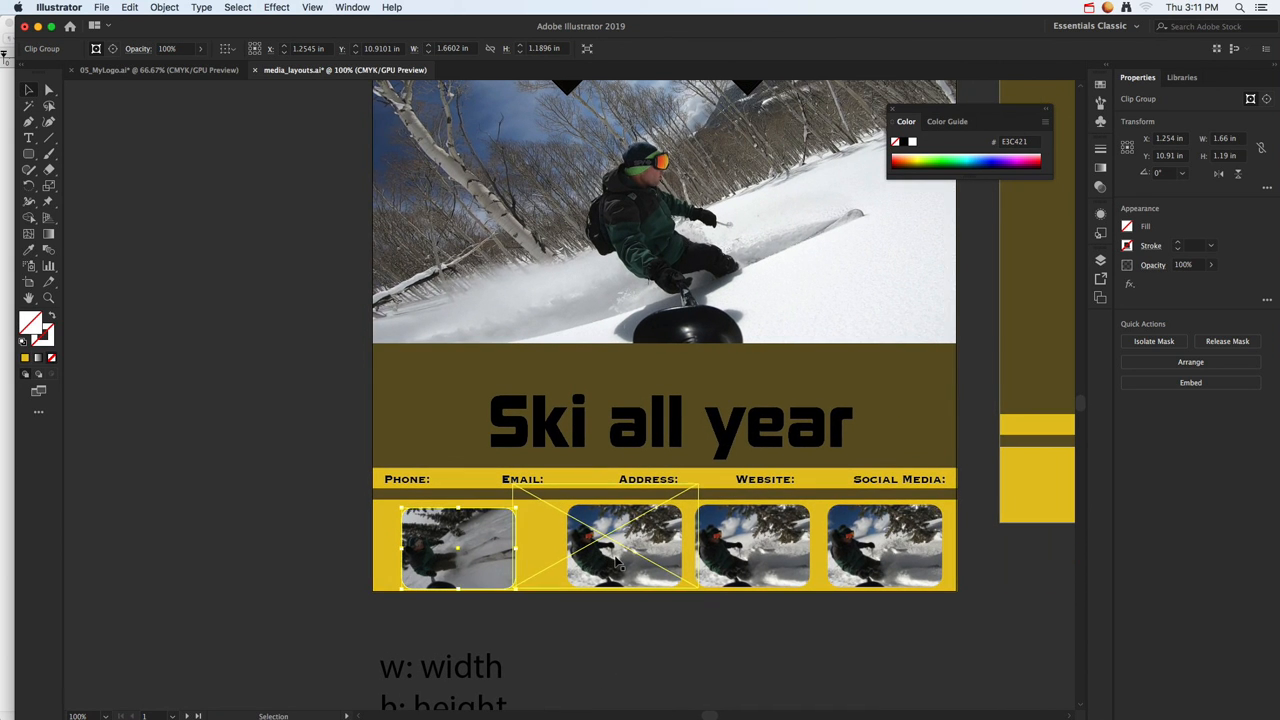
click(339, 424)
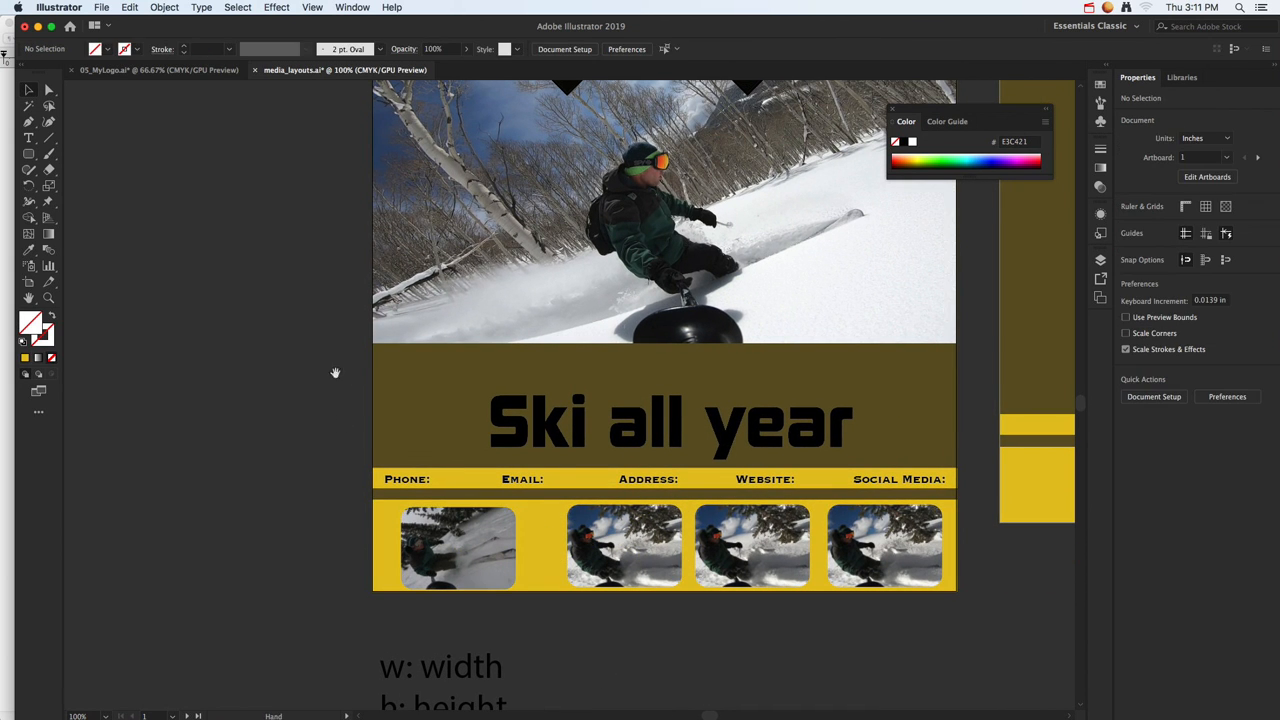
scroll(502, 340, down, 1)
drag(589, 343, 541, 406)
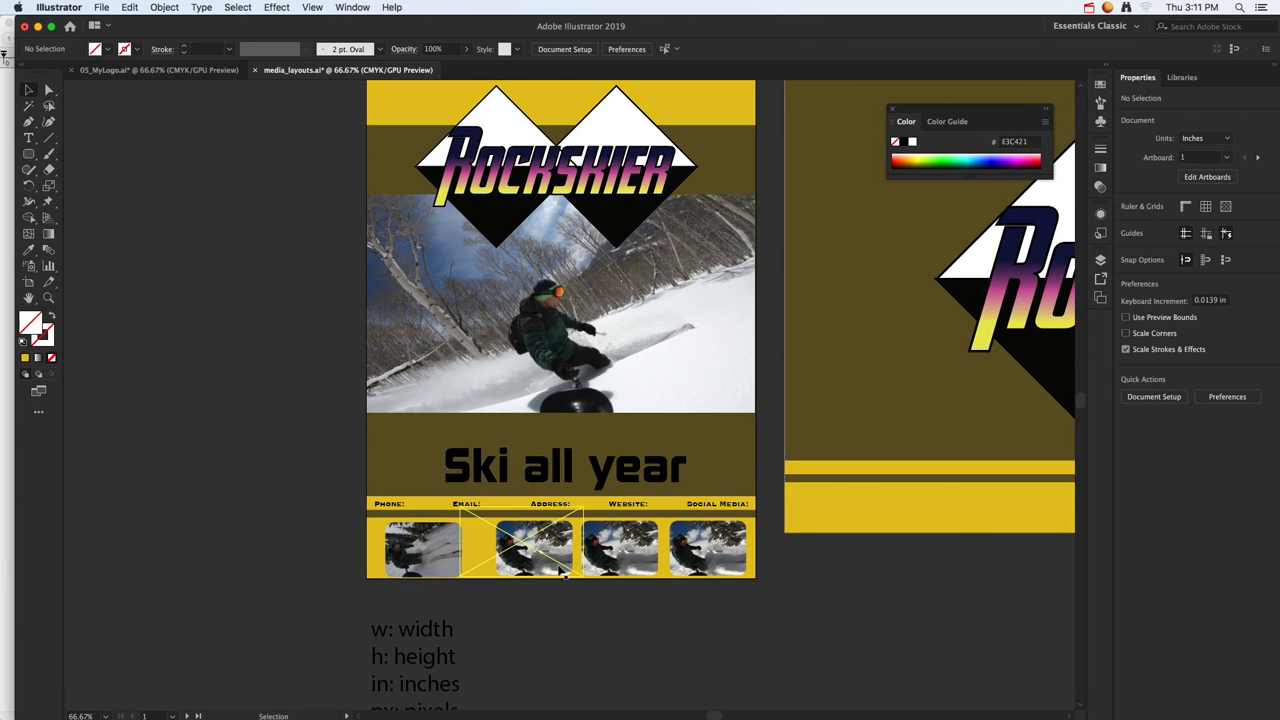
drag(632, 502, 566, 556)
scroll(565, 556, down, 1)
drag(692, 516, 600, 561)
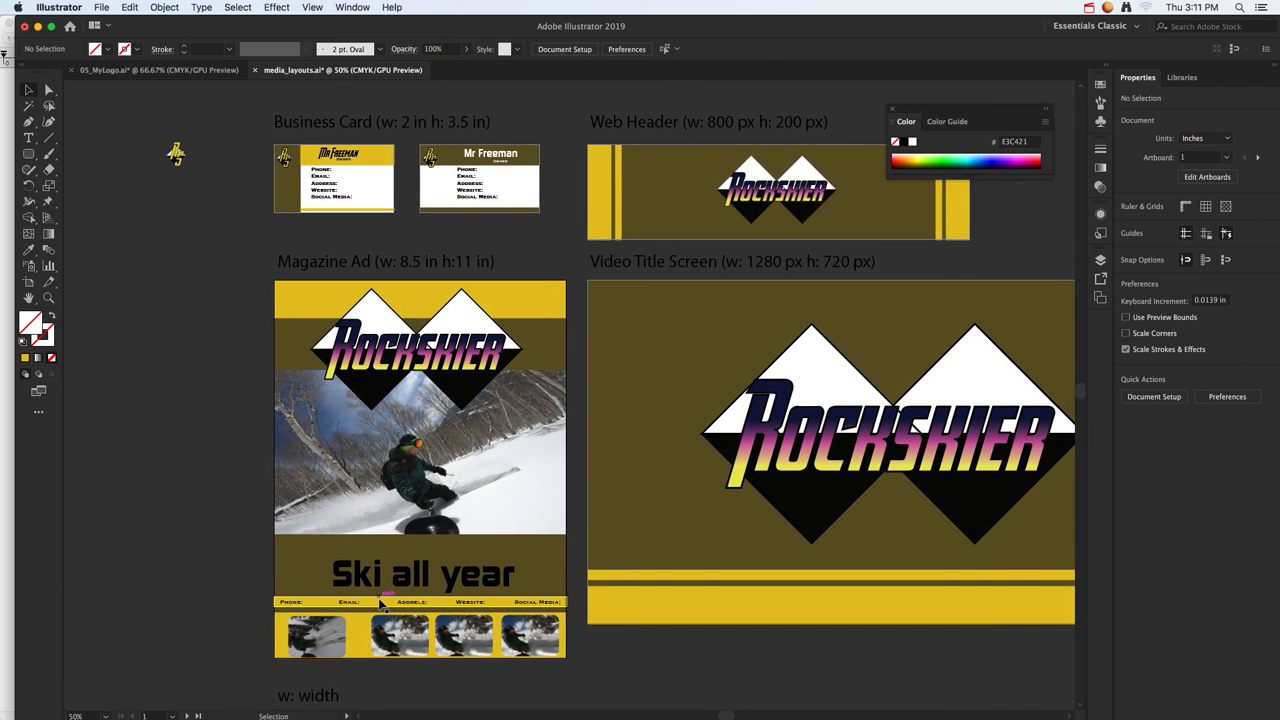